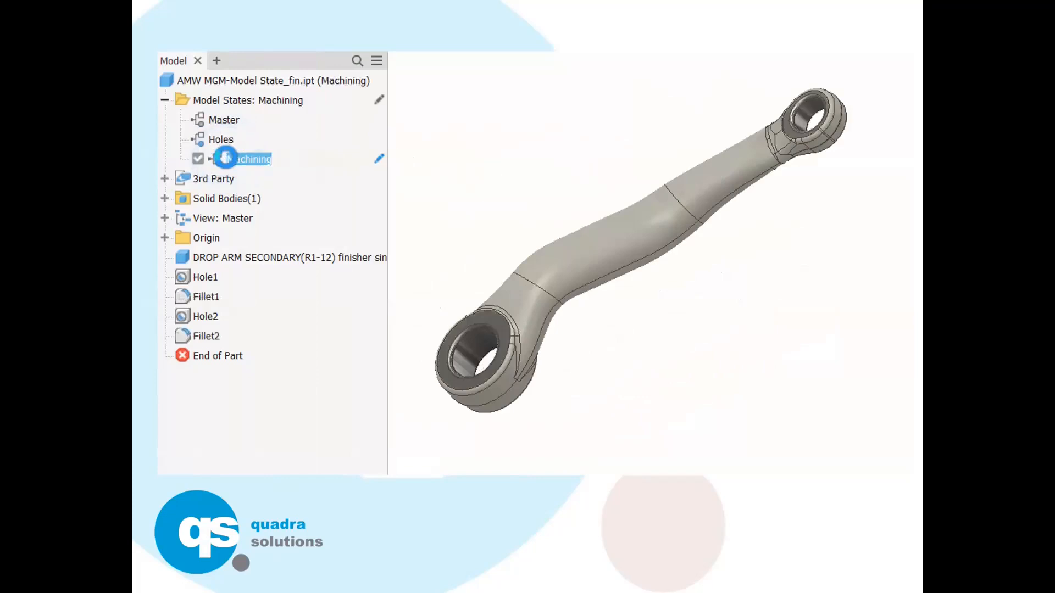
# Reactivate the drop arm's Master model state, and switch the two-size handle to its Large model state and back to Master
pyautogui.doubleClick(232, 123)
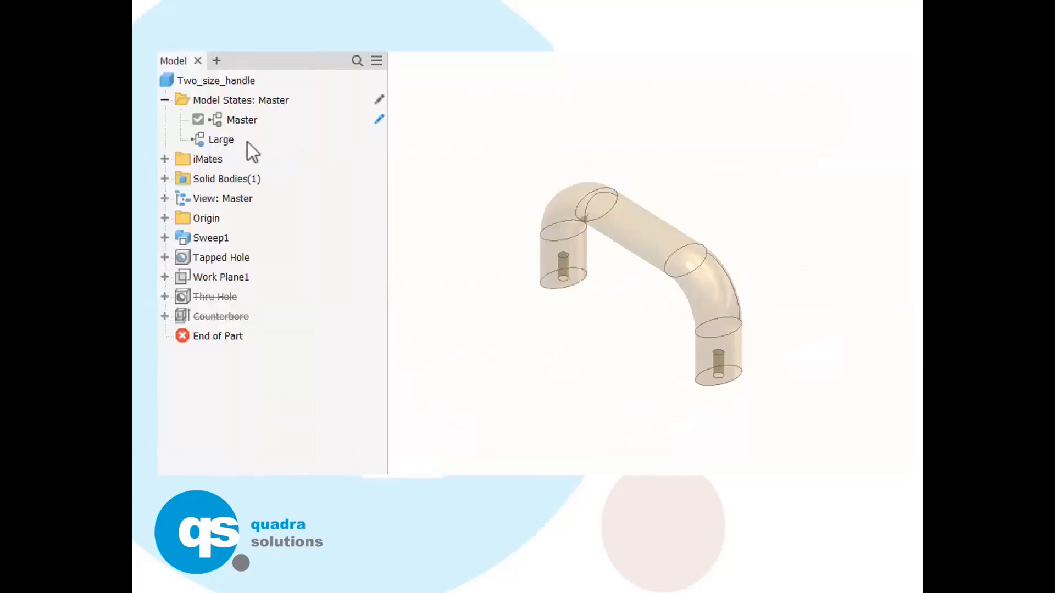
pyautogui.doubleClick(223, 141)
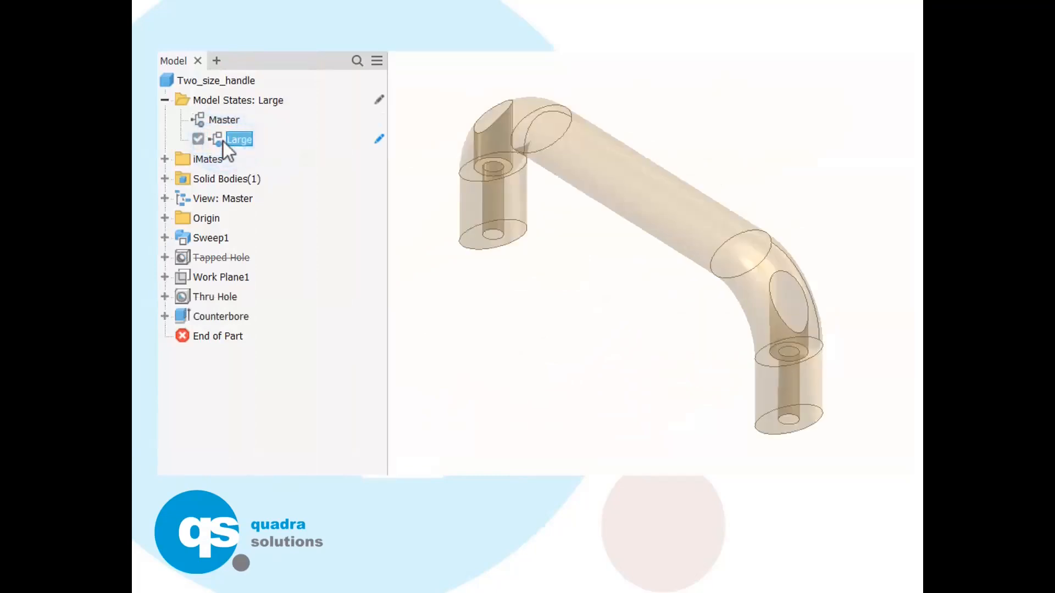
pyautogui.doubleClick(225, 122)
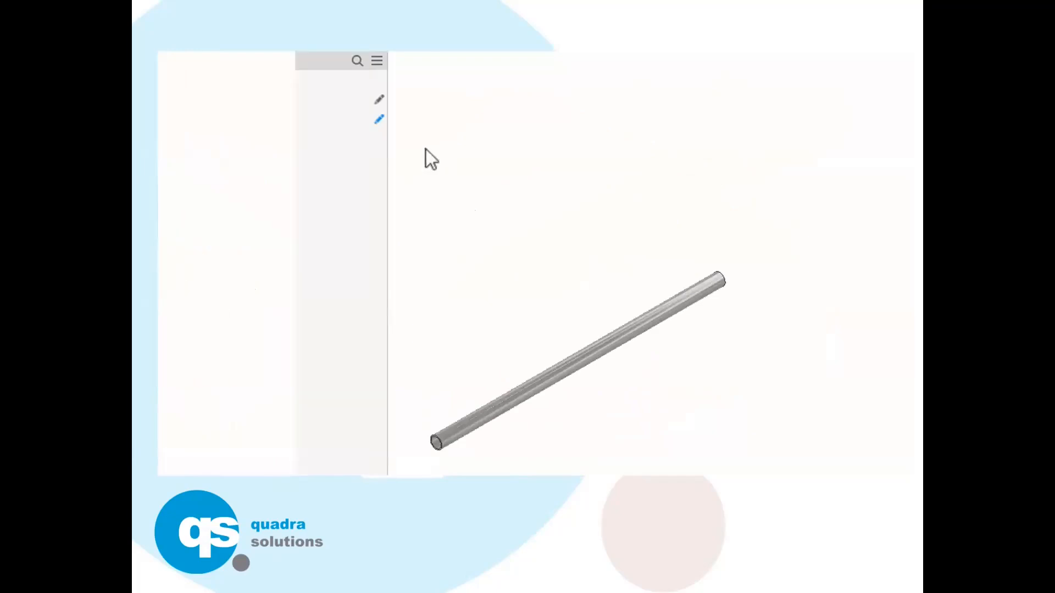
# Activate the tube's Bent model state, and step the caster assembly through Stage1 and Stage2 back to Master
pyautogui.doubleClick(218, 140)
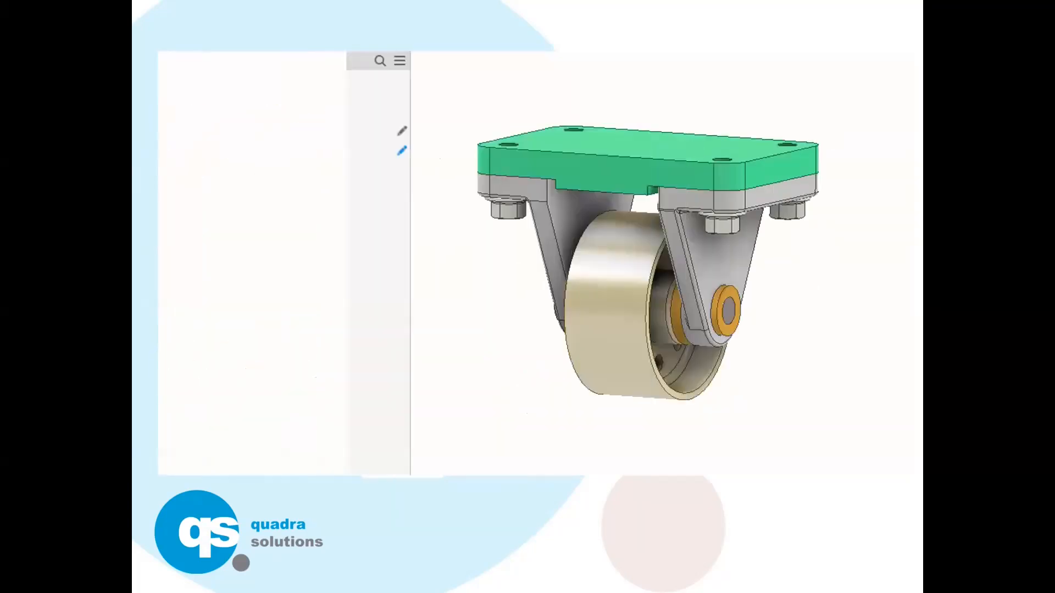
pyautogui.doubleClick(226, 173)
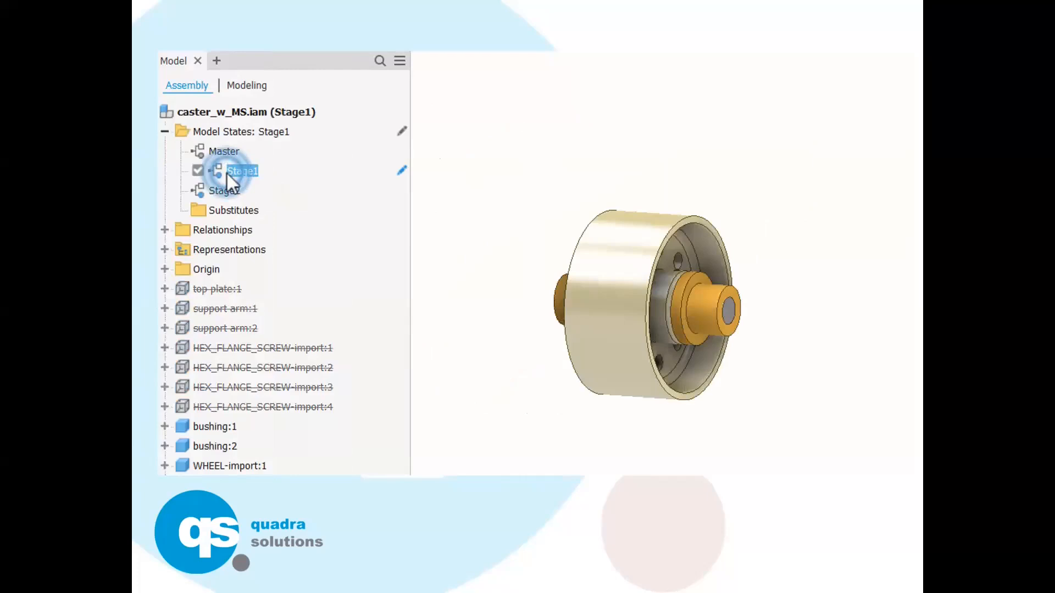
pyautogui.doubleClick(229, 192)
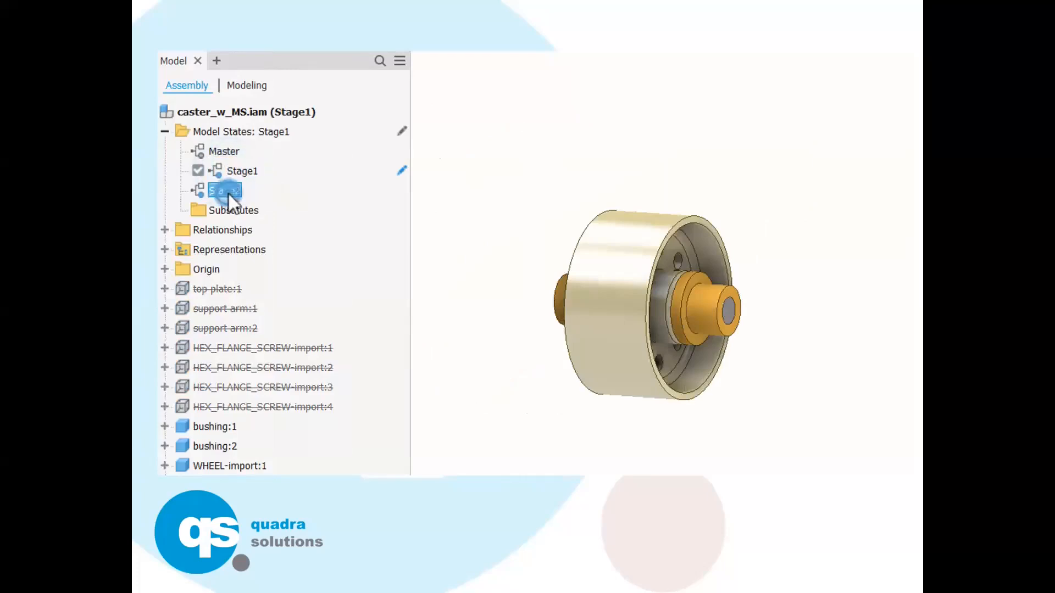
pyautogui.doubleClick(222, 152)
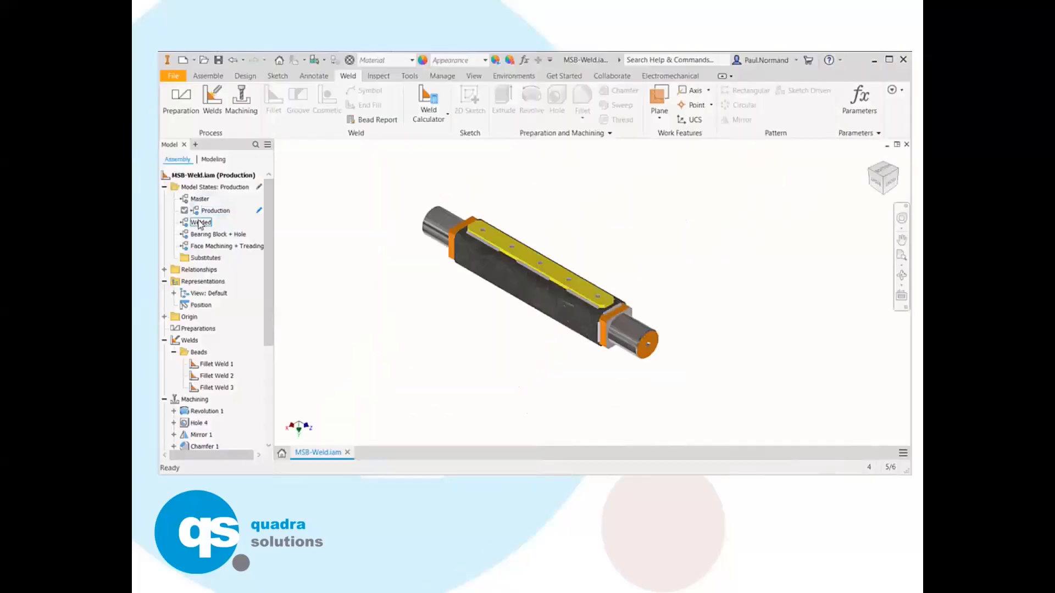
# Step the weldment through the Welded, Bearing Block + Hole and Face Machining + Treading model states, and return it to Master
pyautogui.doubleClick(199, 222)
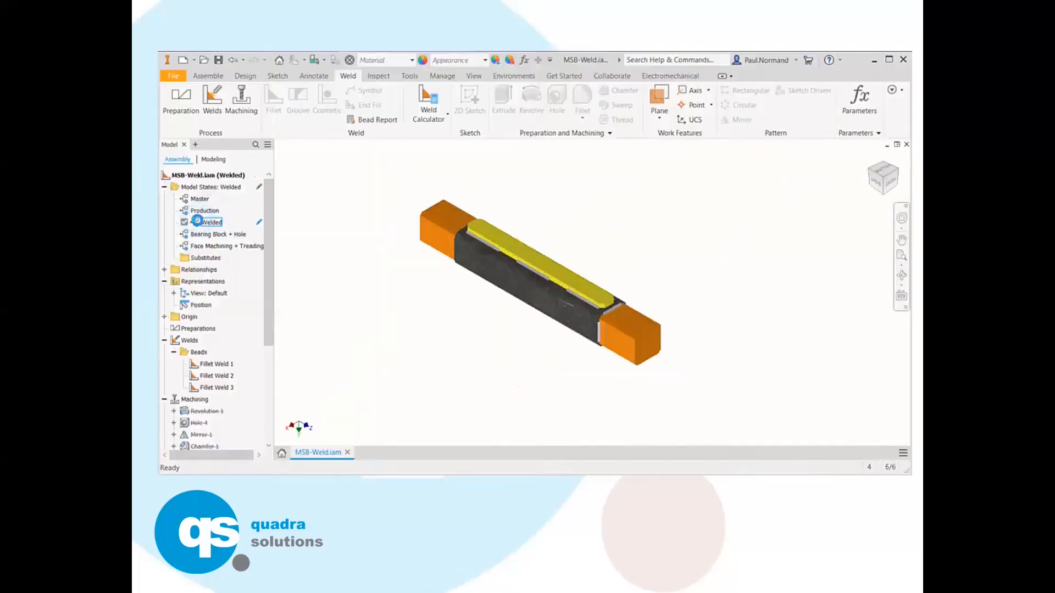
pyautogui.doubleClick(197, 235)
pyautogui.doubleClick(199, 245)
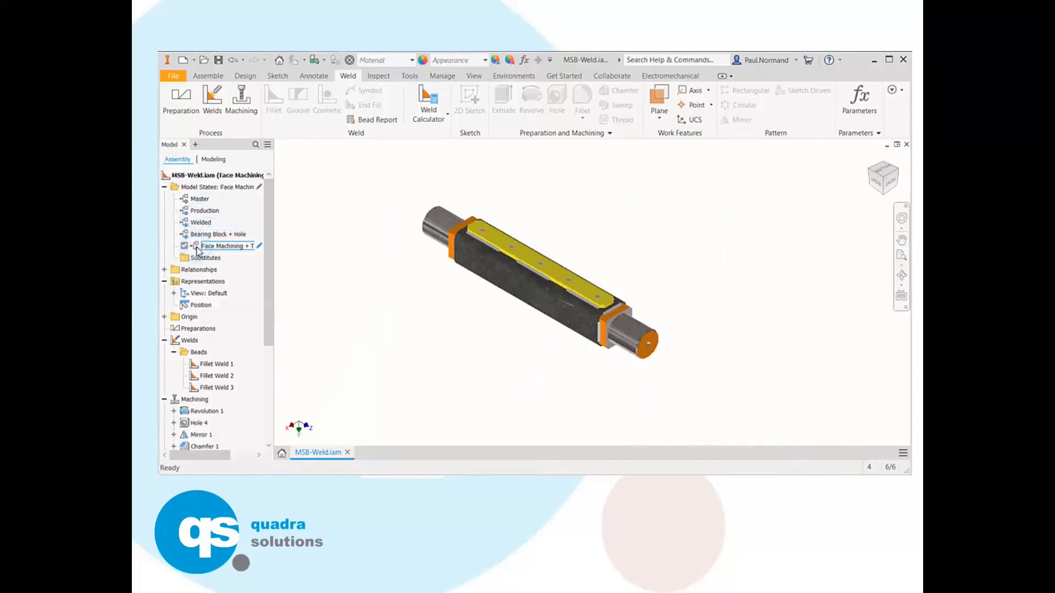
pyautogui.click(200, 199)
pyautogui.doubleClick(200, 199)
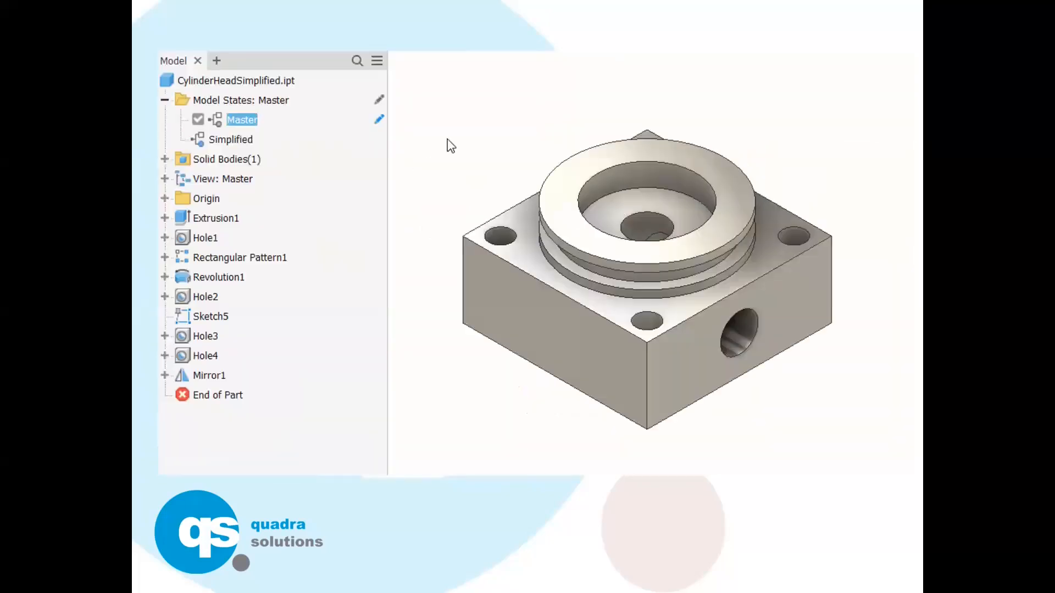
# Switch the cylinder head to Simplified and back to Master, and step the press-brake part through Die1 and Die2 back to Master
pyautogui.doubleClick(231, 142)
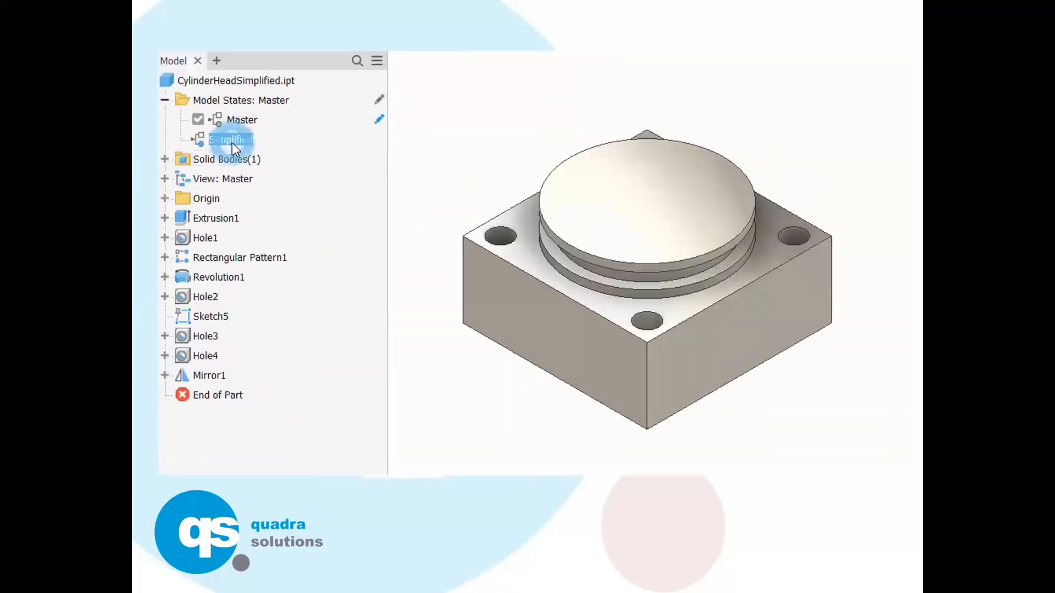
pyautogui.doubleClick(229, 122)
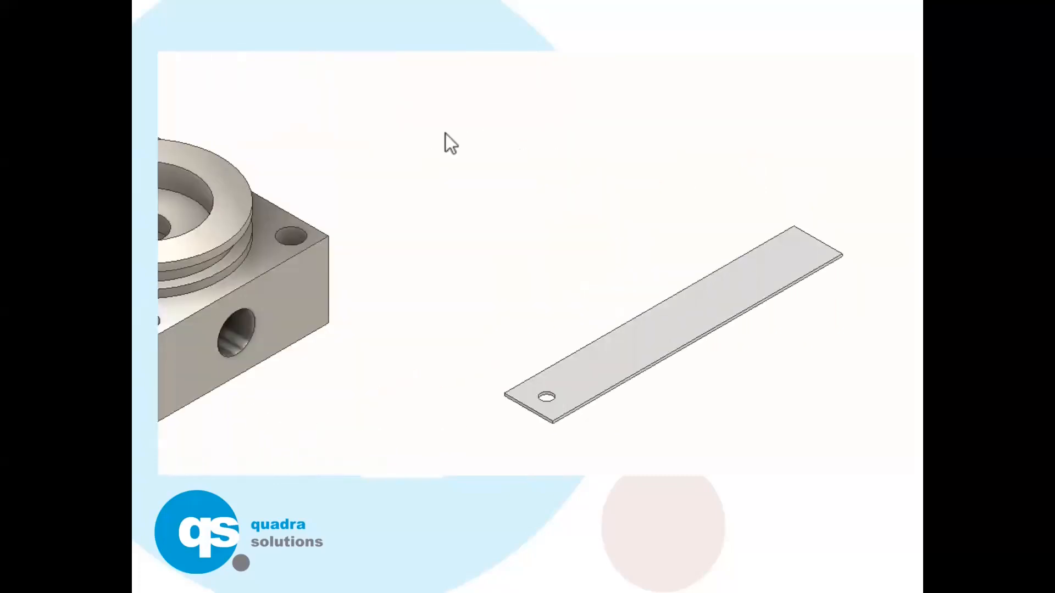
pyautogui.doubleClick(220, 140)
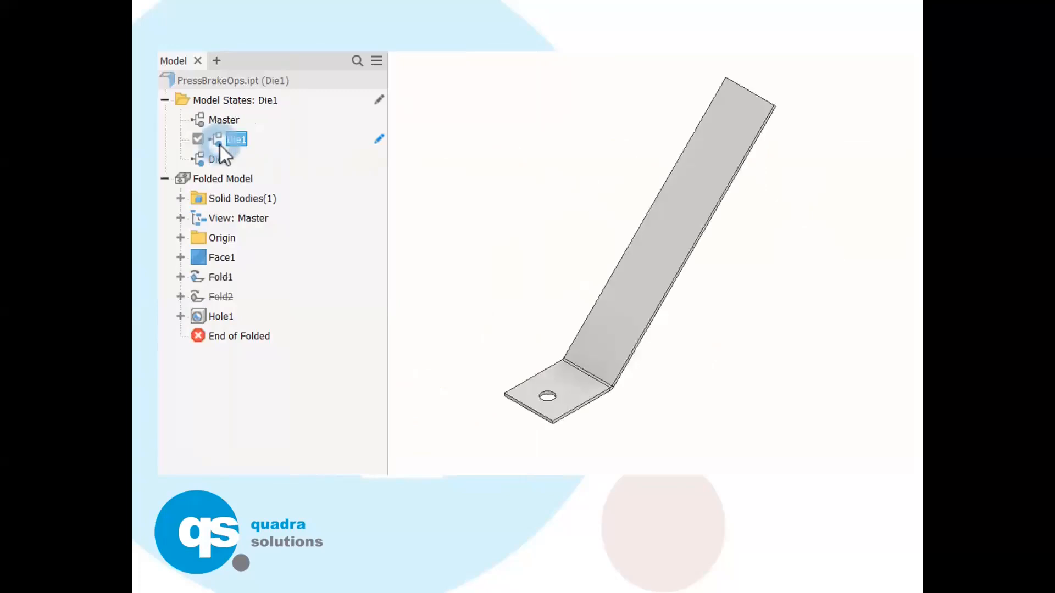
pyautogui.doubleClick(219, 161)
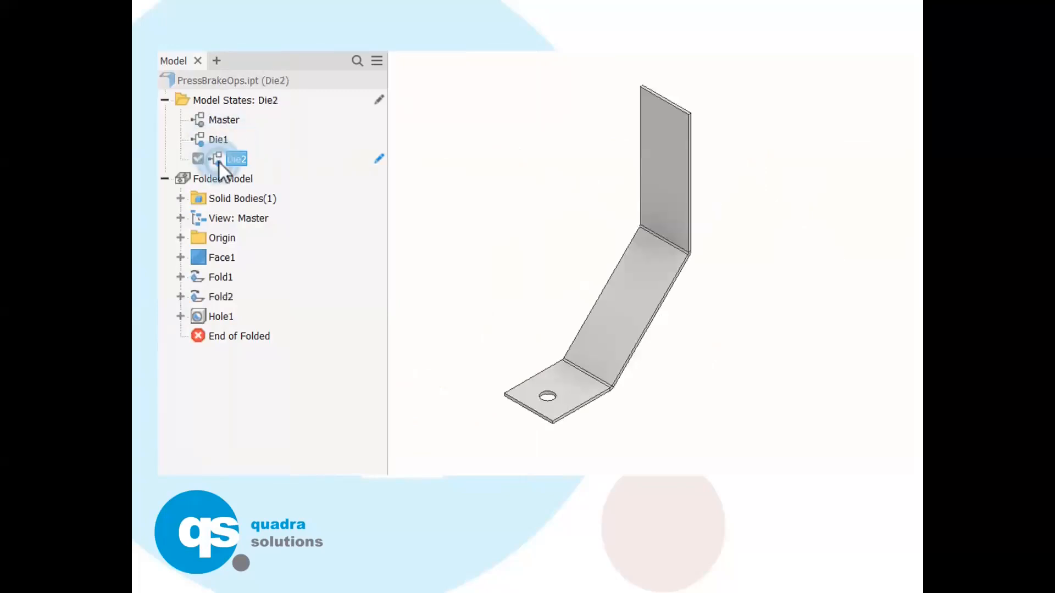
pyautogui.doubleClick(226, 117)
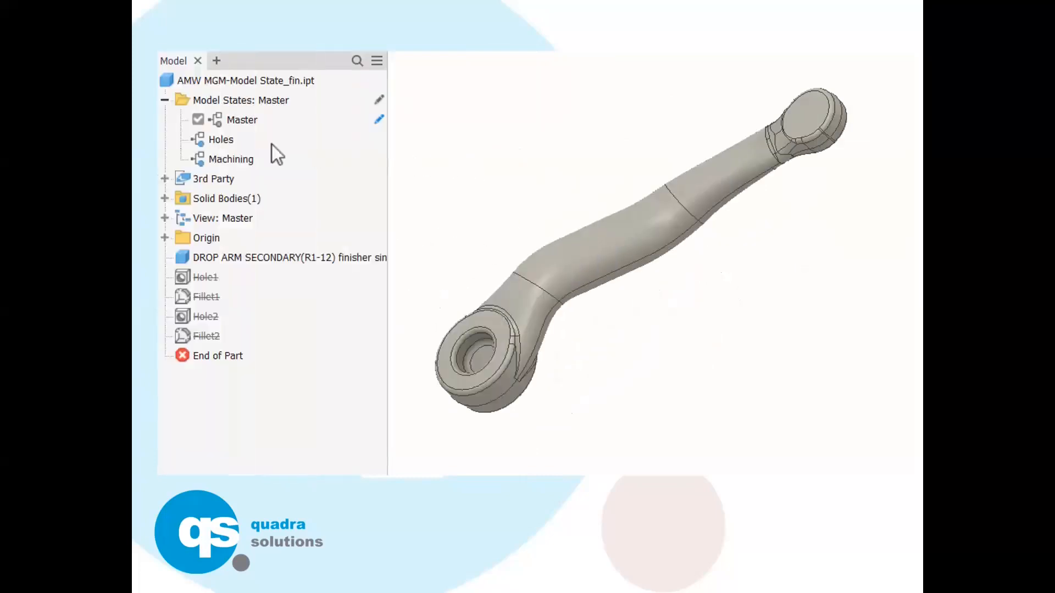
# Step the drop arm through the Holes and Machining model states and return it to Master
pyautogui.doubleClick(223, 144)
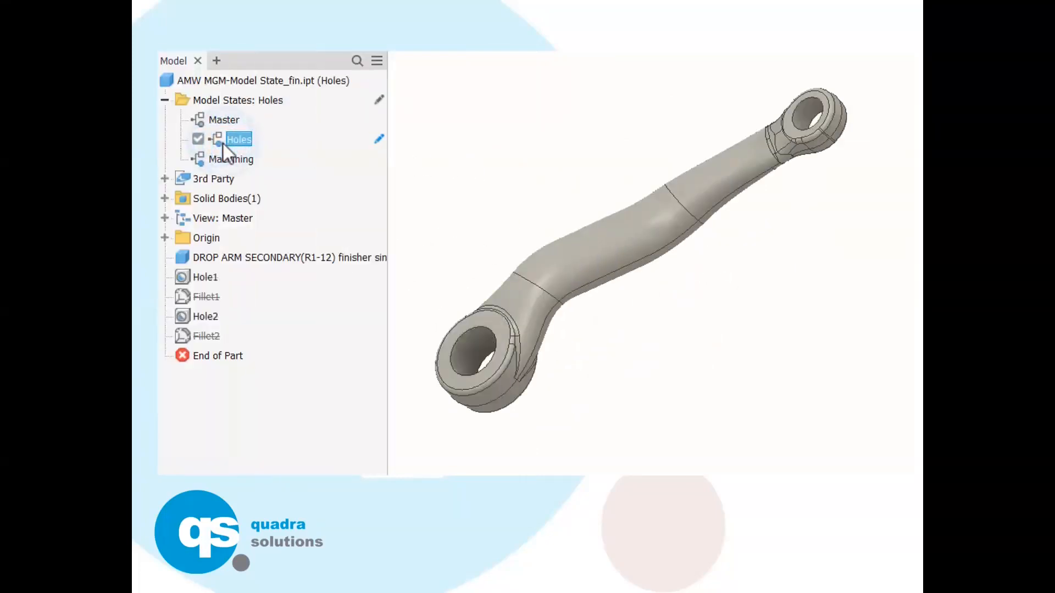
pyautogui.doubleClick(226, 158)
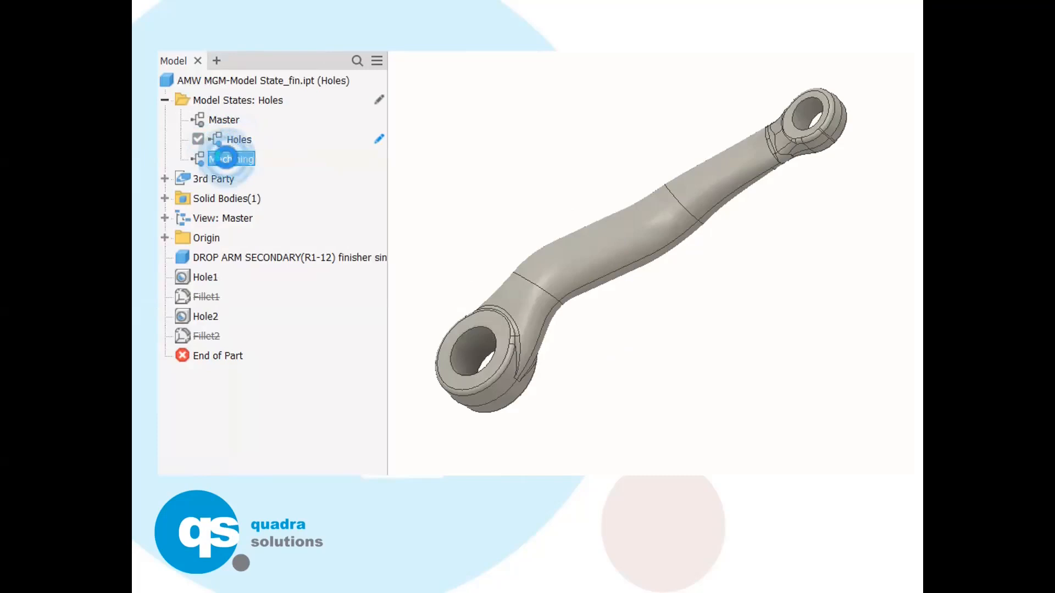
pyautogui.doubleClick(231, 122)
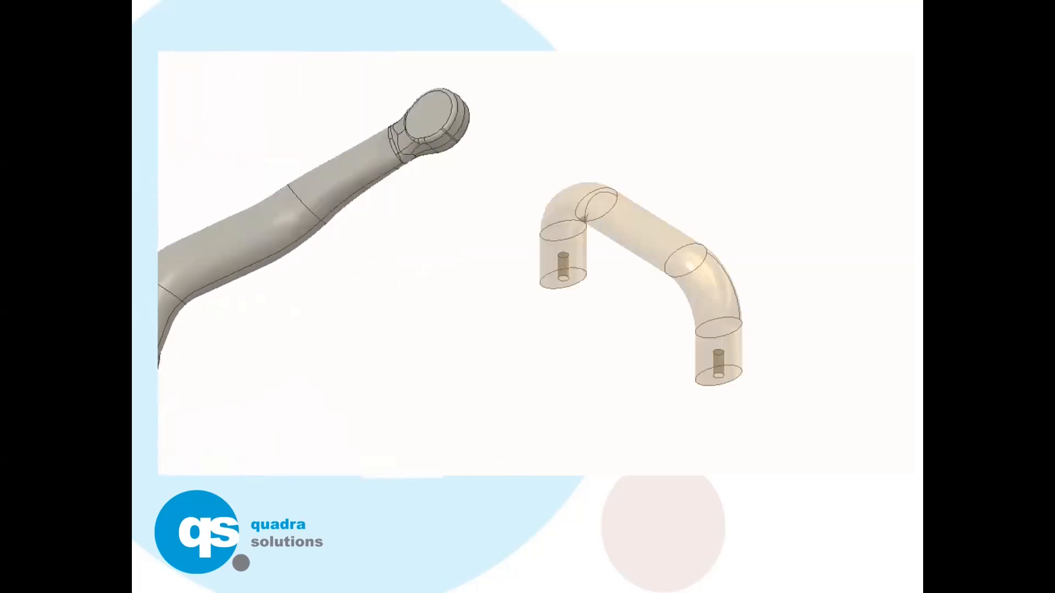
# Switch the two-size handle to Large and back to Master, and activate the tube's Bent model state
pyautogui.doubleClick(223, 140)
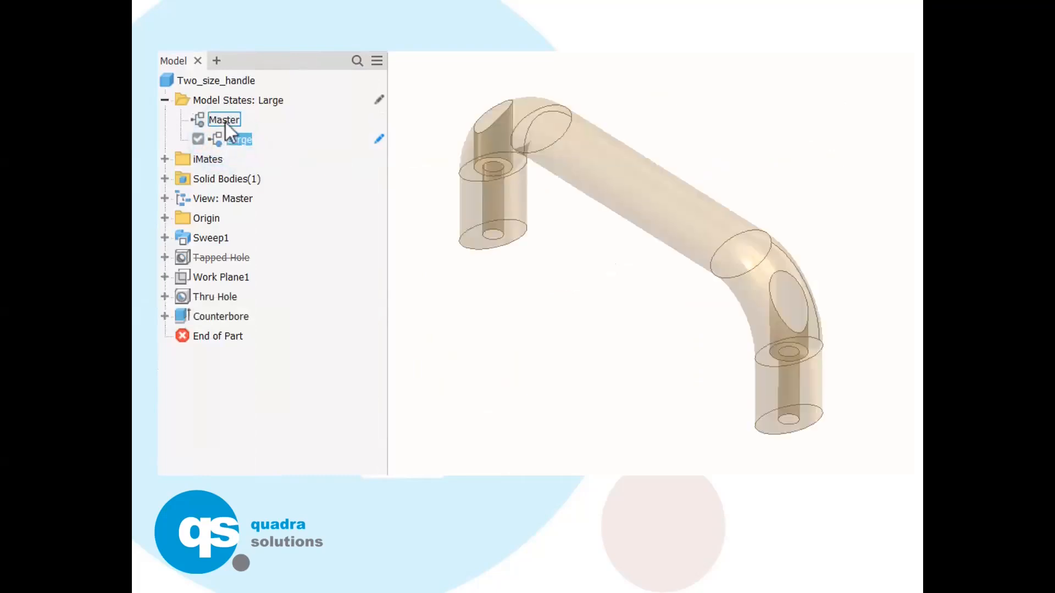
pyautogui.doubleClick(225, 121)
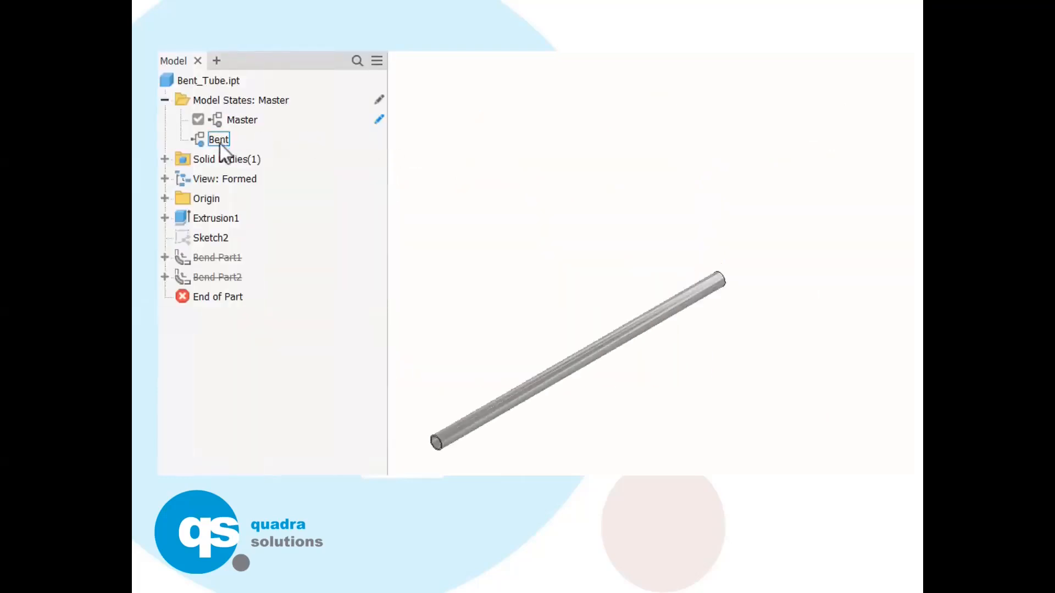
pyautogui.doubleClick(220, 141)
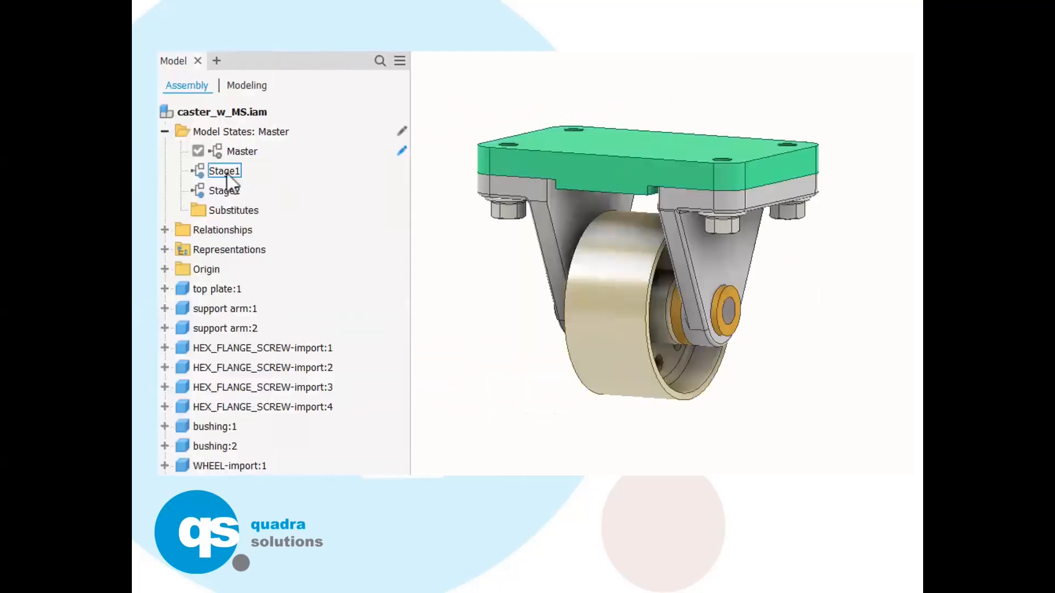
# Step the caster assembly through the Stage1 and Stage2 model states and return it to Master
pyautogui.doubleClick(226, 172)
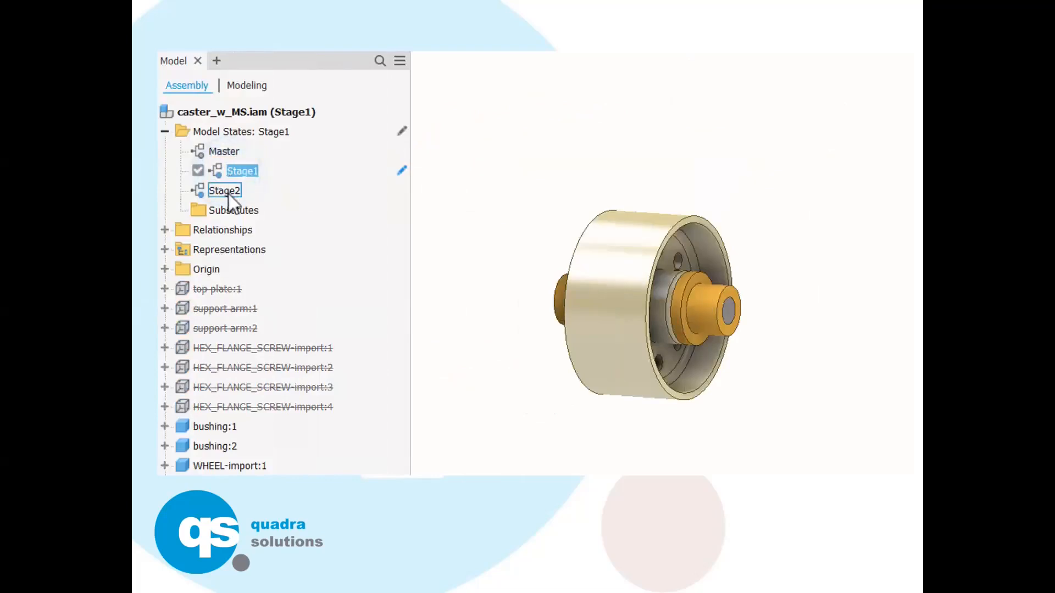
pyautogui.doubleClick(227, 191)
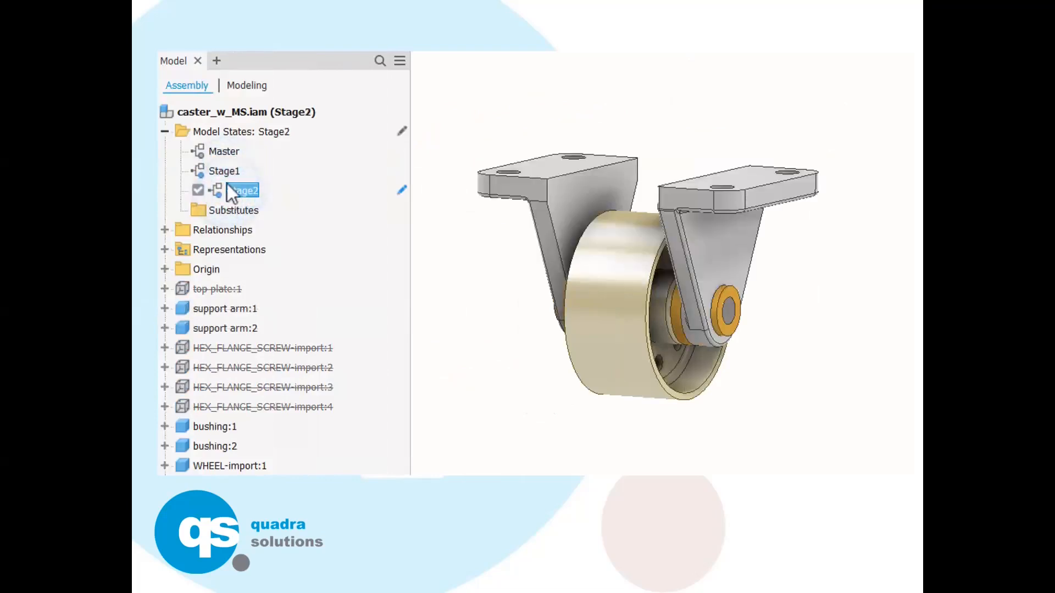
pyautogui.doubleClick(222, 150)
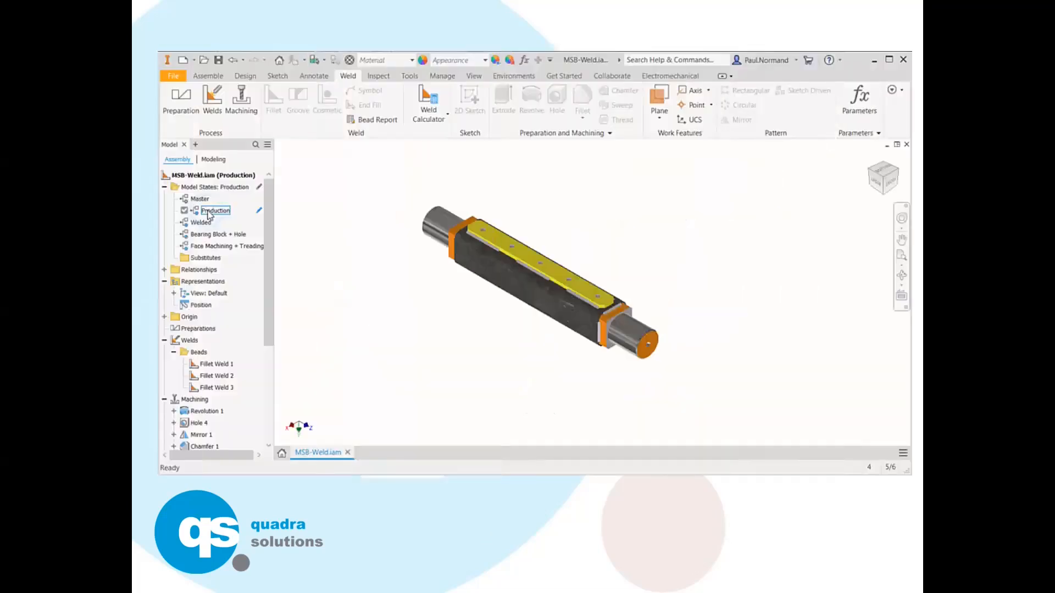
# Compare the weldment's Welded, Bearing Block + Hole and Face Machining + Treading model states, ending on Master
pyautogui.doubleClick(201, 222)
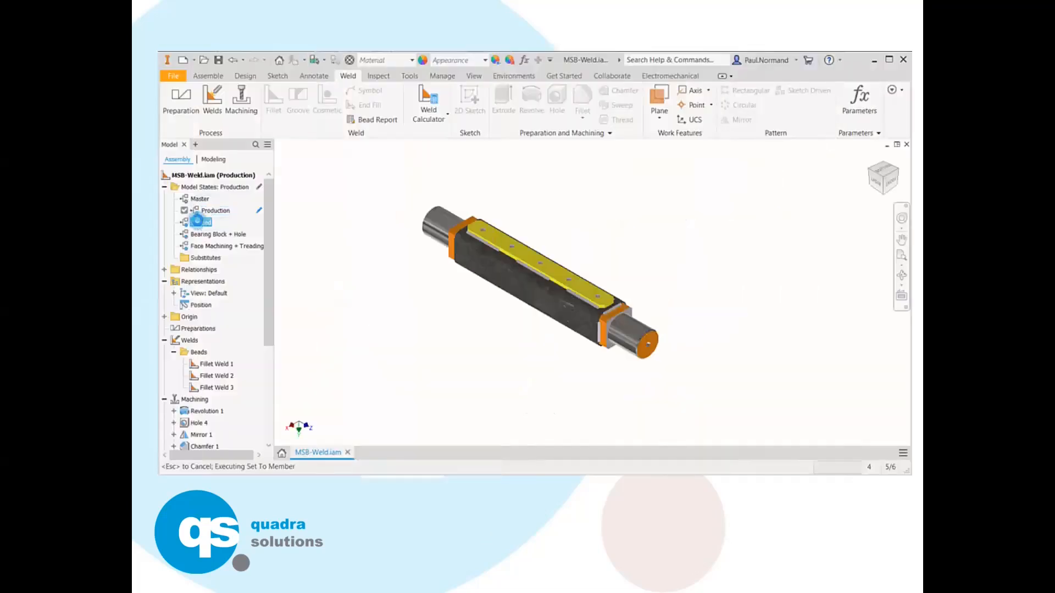
pyautogui.click(199, 234)
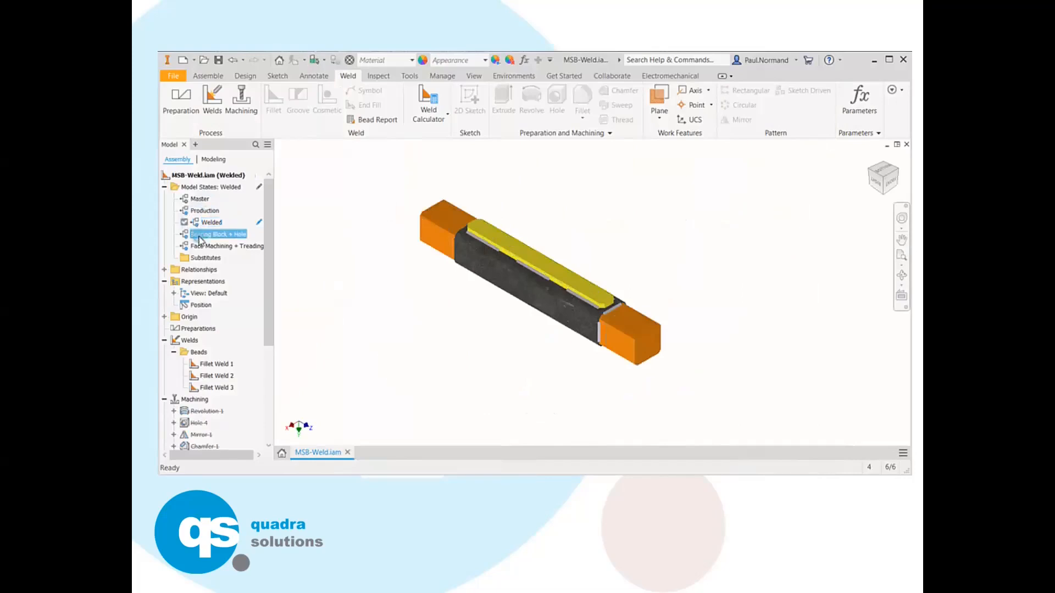
pyautogui.doubleClick(198, 235)
pyautogui.doubleClick(199, 246)
pyautogui.click(201, 199)
pyautogui.doubleClick(201, 200)
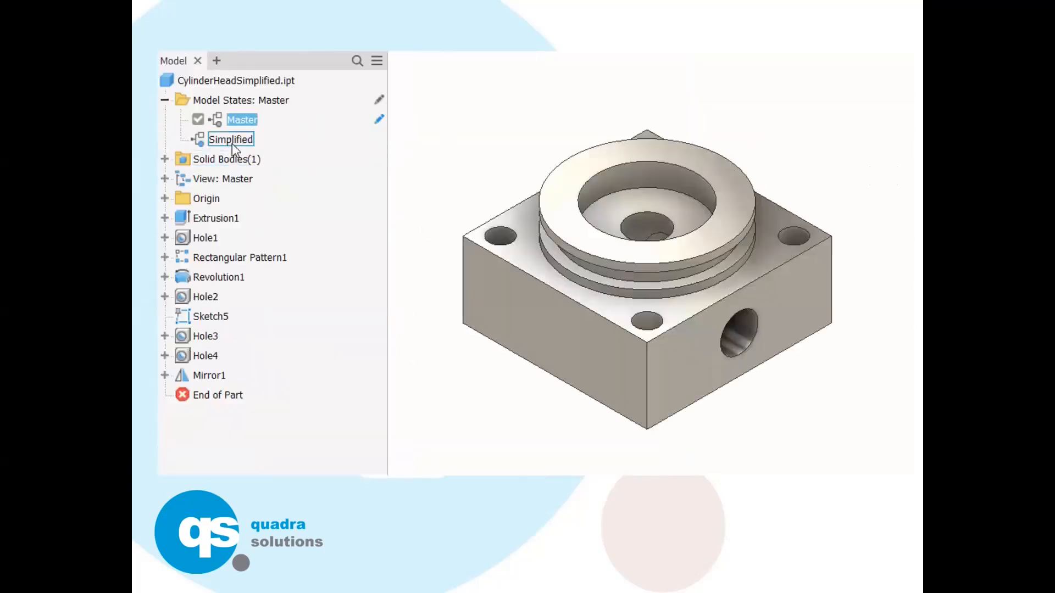
# Activate the cylinder head's Simplified model state and switch it back to Master
pyautogui.doubleClick(232, 142)
pyautogui.click(229, 123)
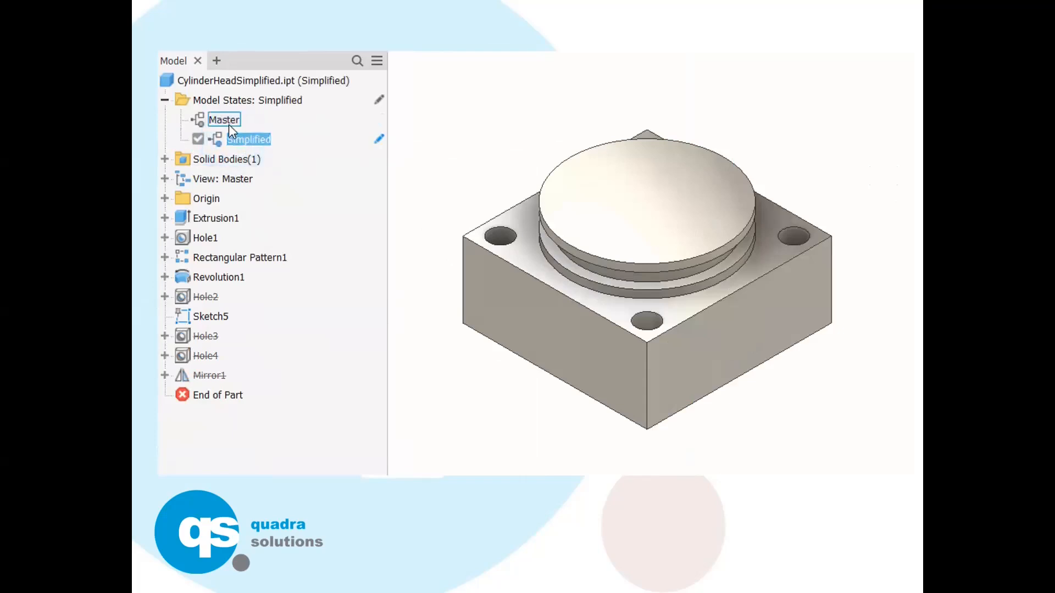
pyautogui.doubleClick(228, 122)
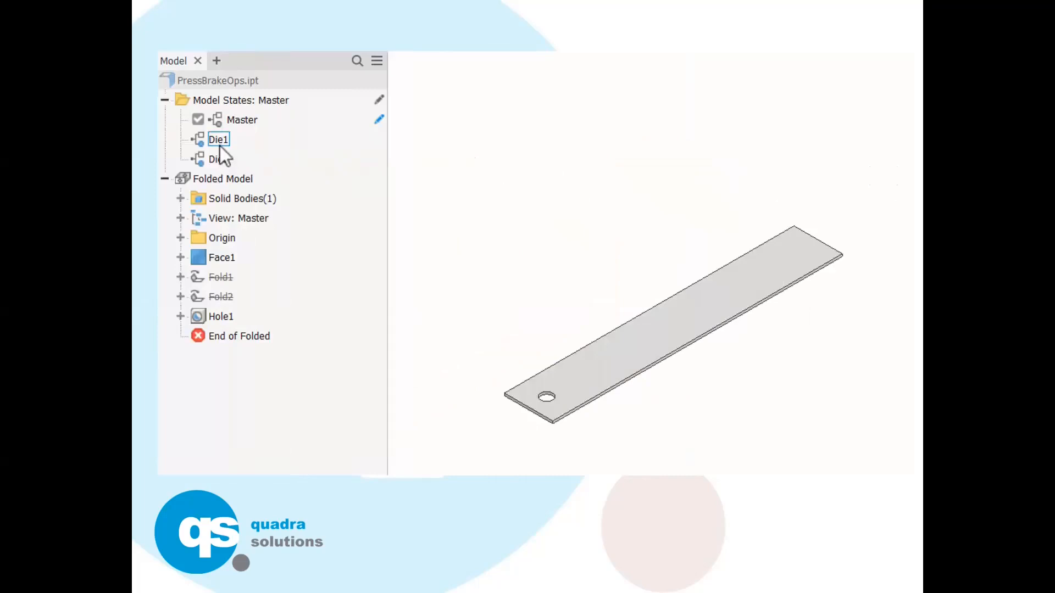
# Step the press-brake sheet metal part through the Die1 and Die2 model states and return it to Master
pyautogui.doubleClick(219, 141)
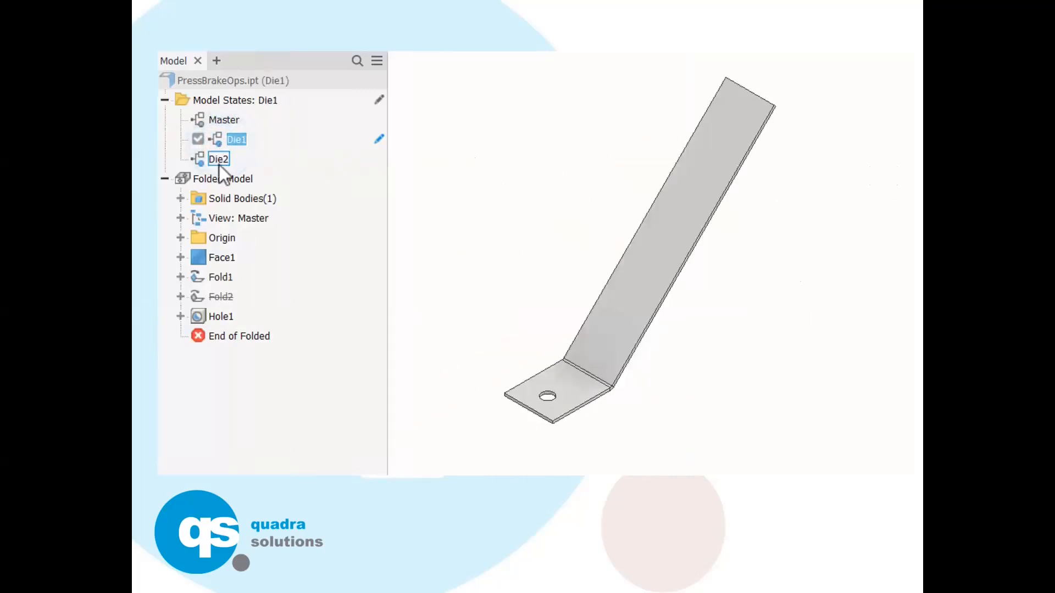
pyautogui.doubleClick(219, 160)
pyautogui.doubleClick(226, 119)
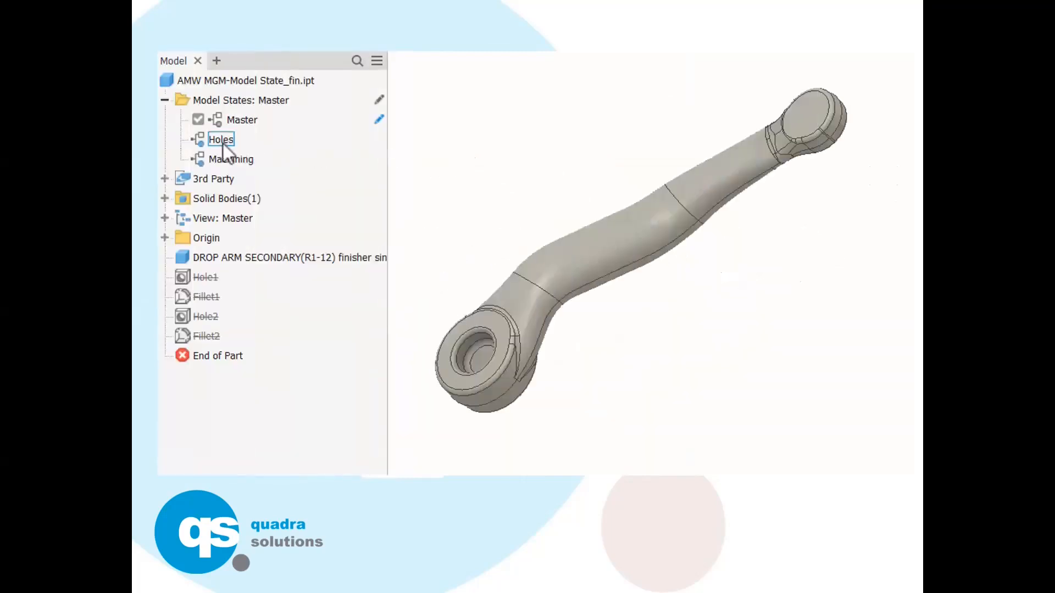
# Step the drop arm through Holes and Machining back to Master, and activate the two-size handle's Large model state
pyautogui.doubleClick(222, 141)
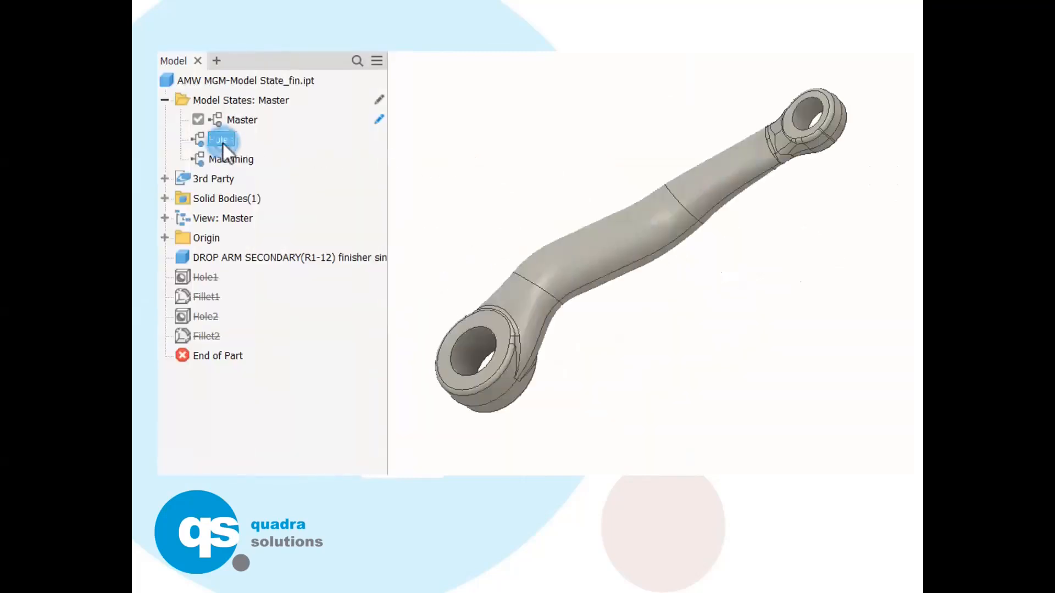
pyautogui.doubleClick(226, 158)
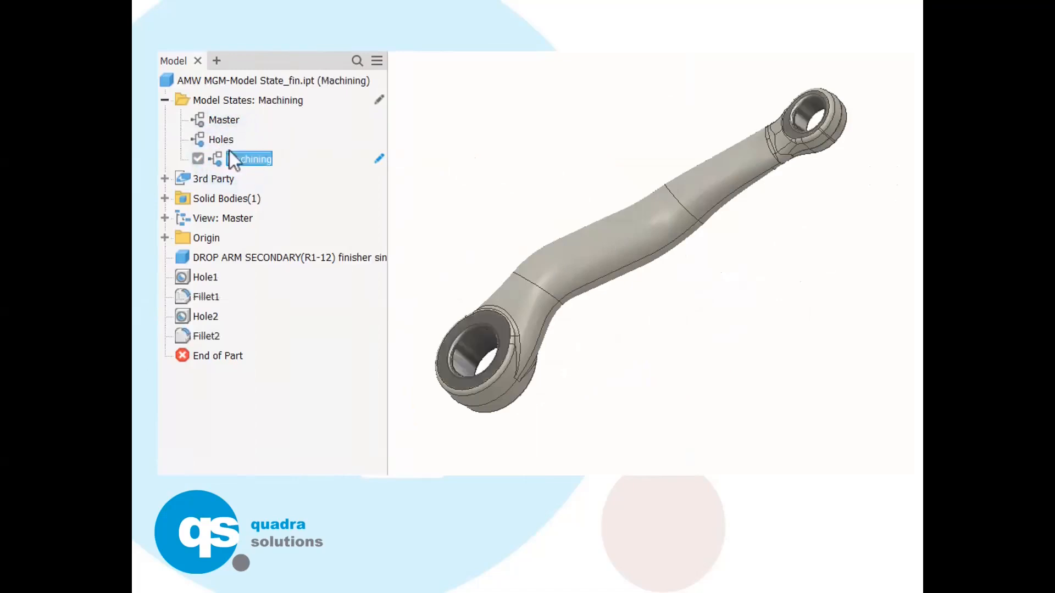
pyautogui.doubleClick(232, 121)
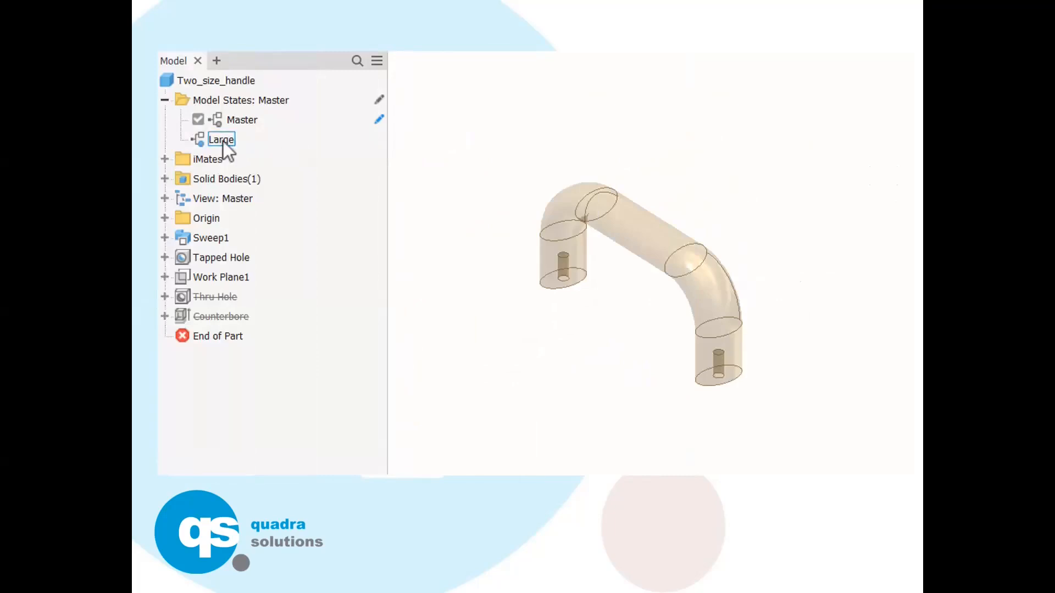
pyautogui.doubleClick(223, 140)
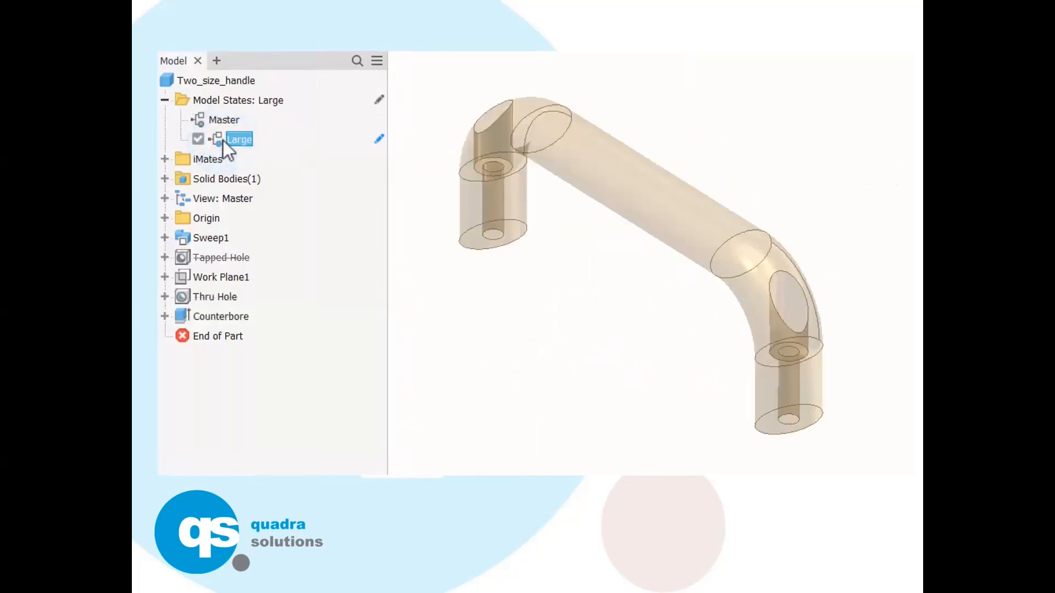
# Return the two-size handle to its Master model state and activate the tube's Bent model state
pyautogui.doubleClick(226, 121)
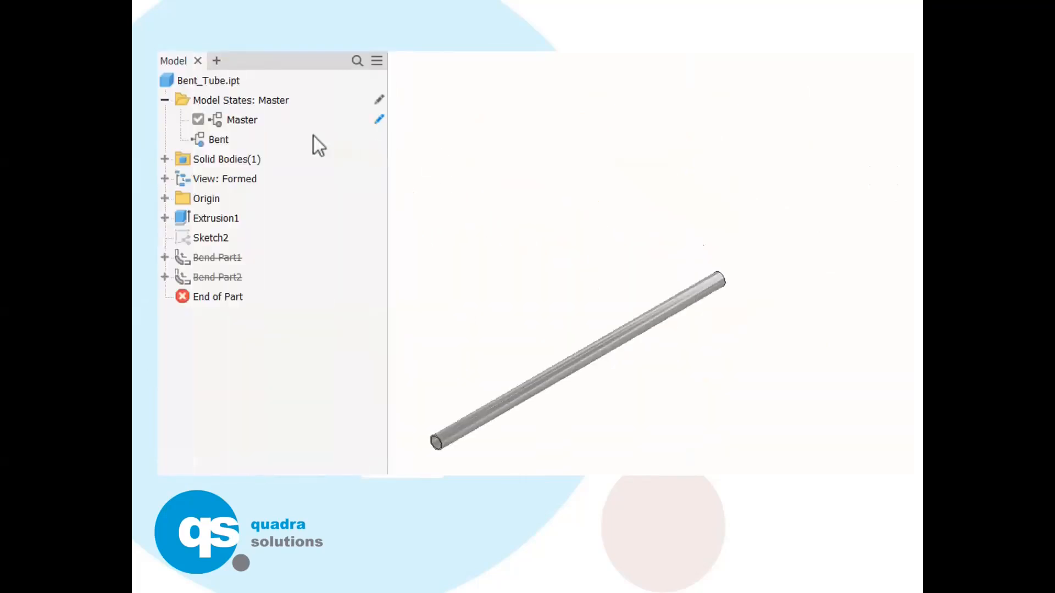
pyautogui.doubleClick(222, 141)
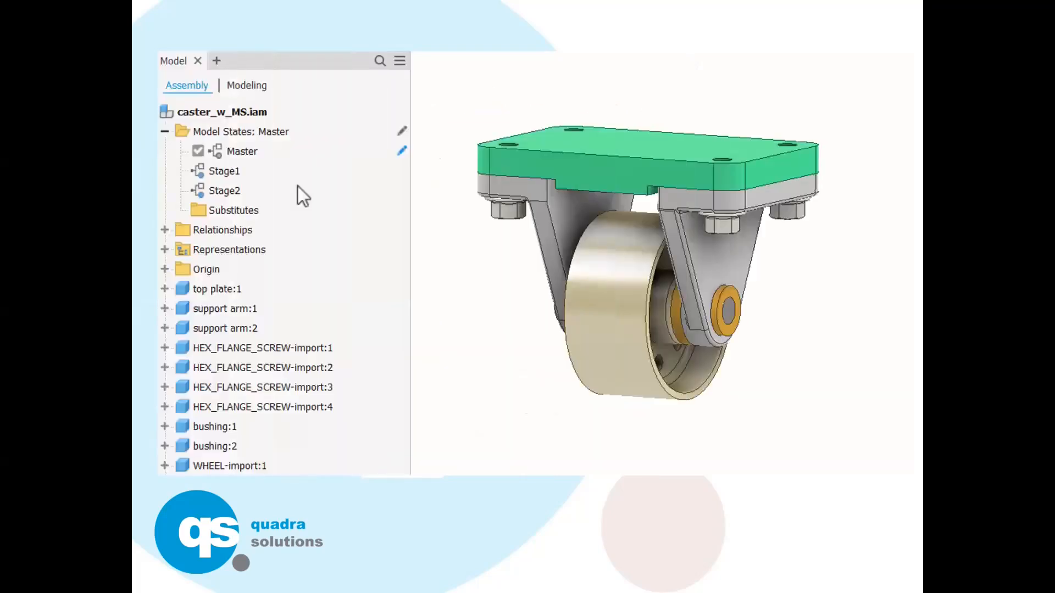
# Step the caster assembly through the Stage1 and Stage2 model states and return it to Master
pyautogui.doubleClick(227, 173)
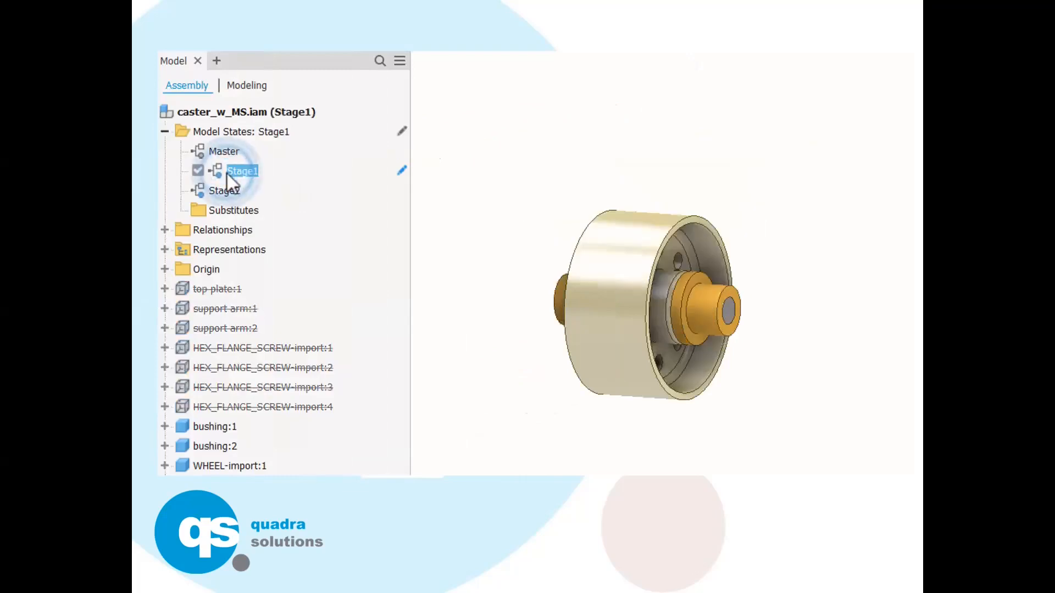
pyautogui.doubleClick(229, 193)
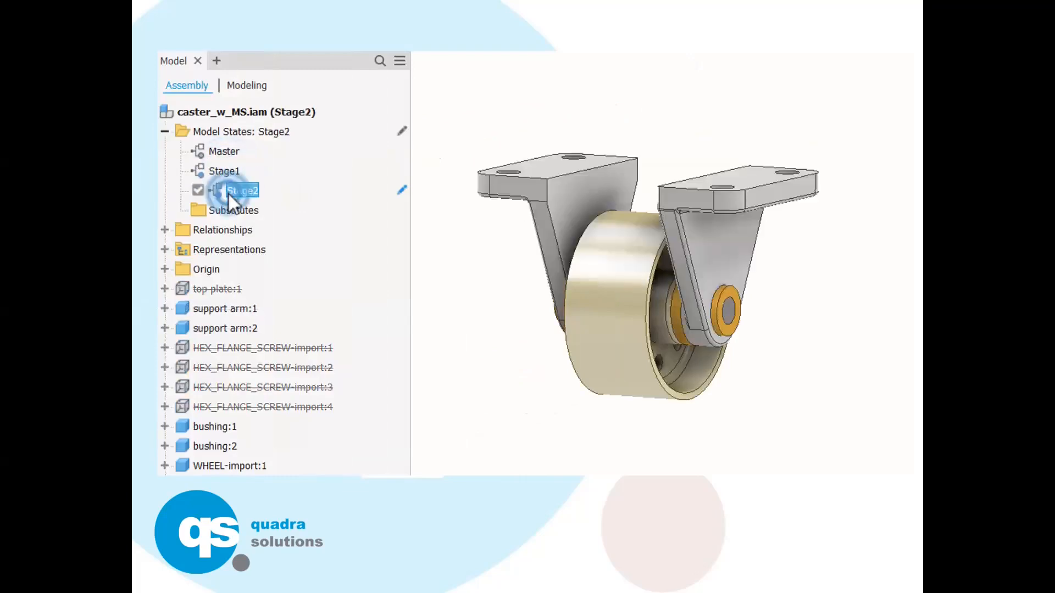
pyautogui.doubleClick(222, 150)
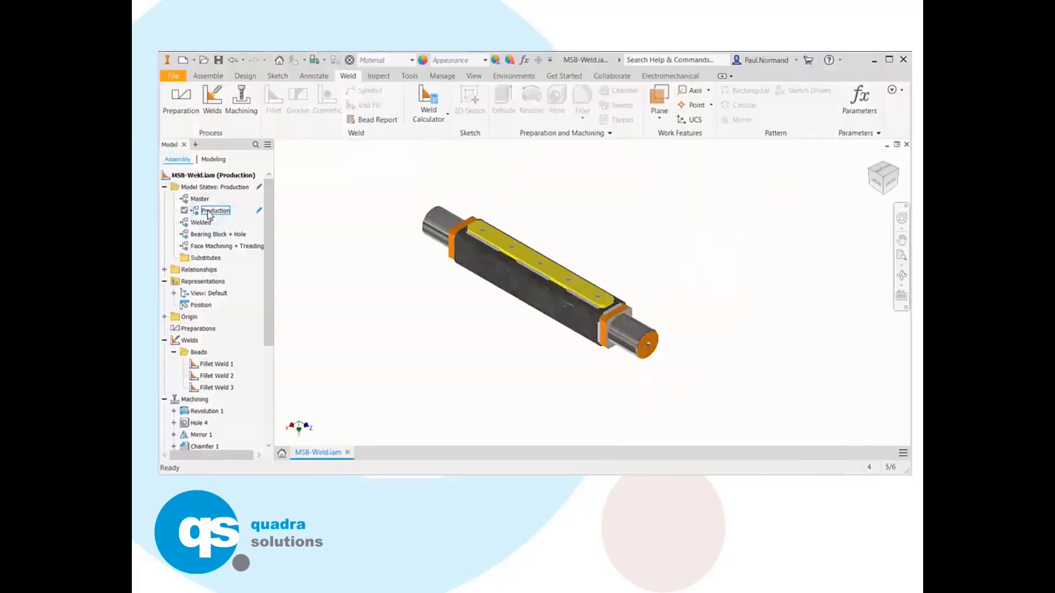
# Switch the weldment through its Welded, Bearing Block + Hole and Face Machining + Treading model states, ending on Master
pyautogui.click(198, 221)
pyautogui.doubleClick(198, 222)
pyautogui.click(198, 235)
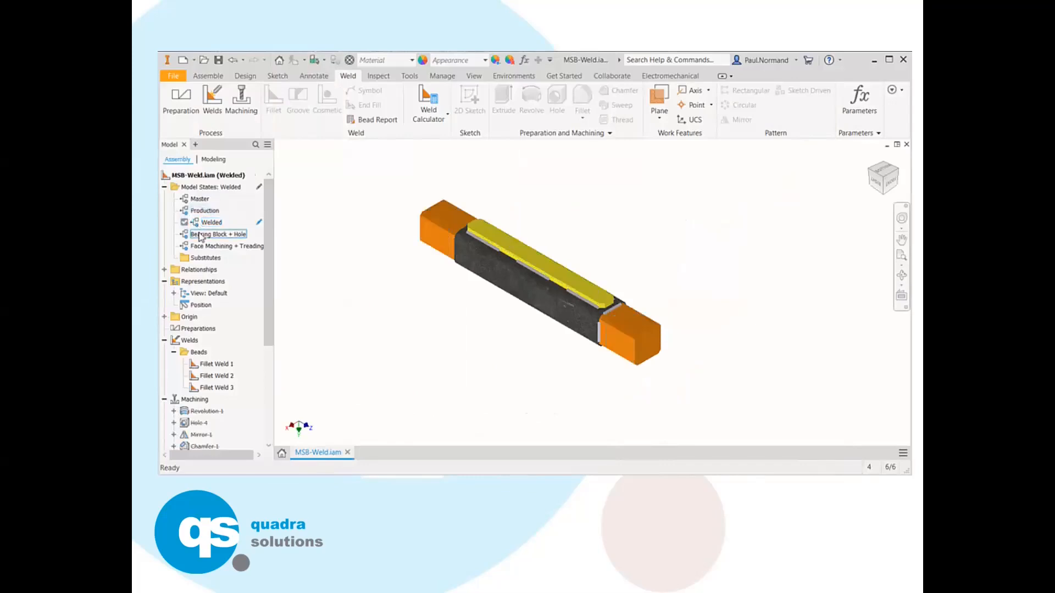
pyautogui.doubleClick(198, 234)
pyautogui.click(198, 247)
pyautogui.doubleClick(198, 247)
pyautogui.click(200, 200)
pyautogui.doubleClick(201, 199)
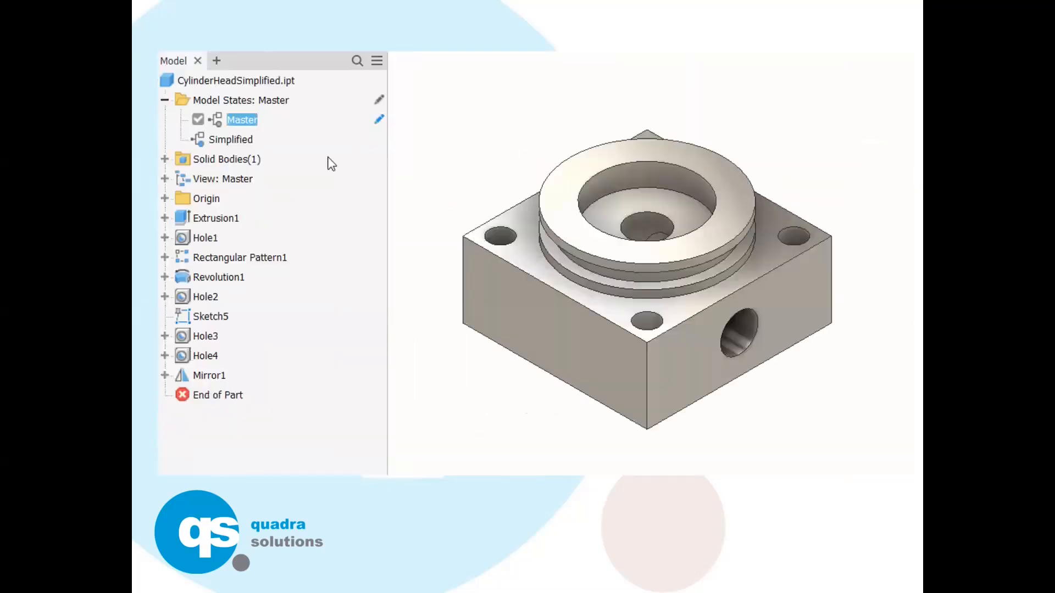
# Toggle the cylinder head to Simplified and back to Master, and cycle the press-brake part through Die1 and Die2 back to Master
pyautogui.doubleClick(232, 141)
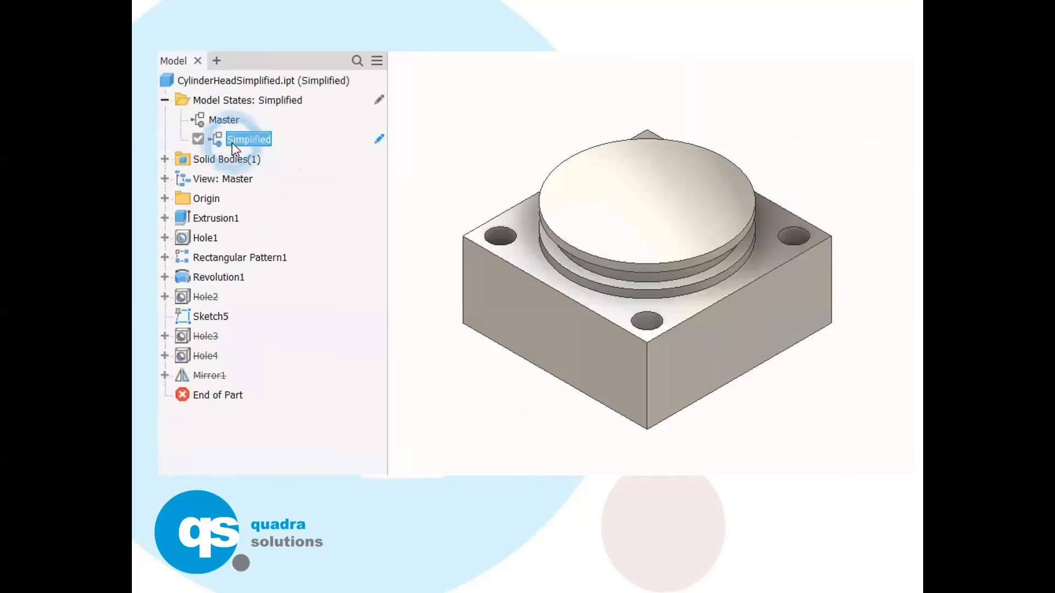
pyautogui.doubleClick(228, 121)
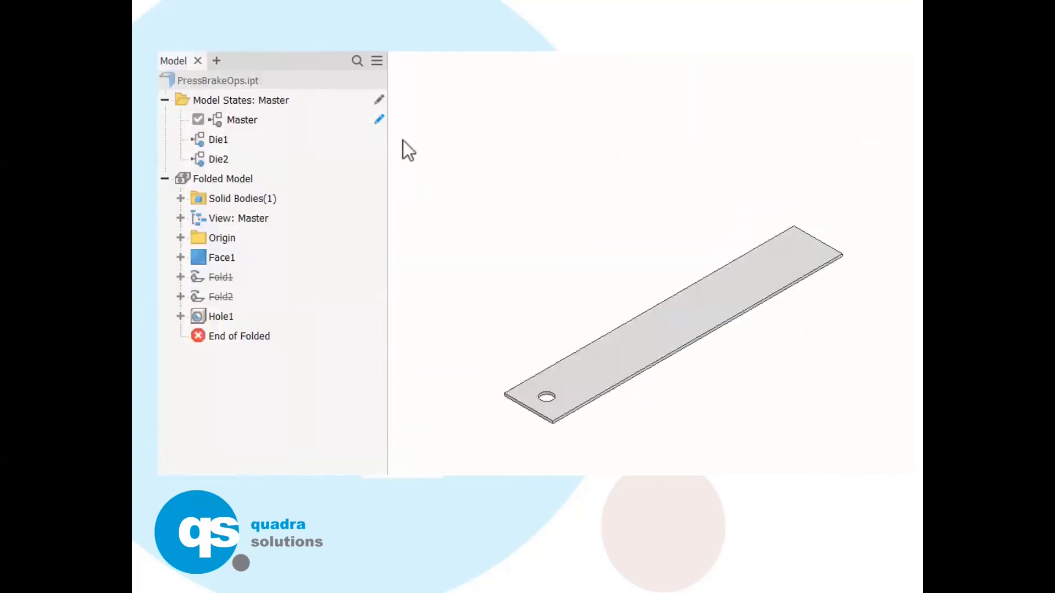
pyautogui.doubleClick(219, 140)
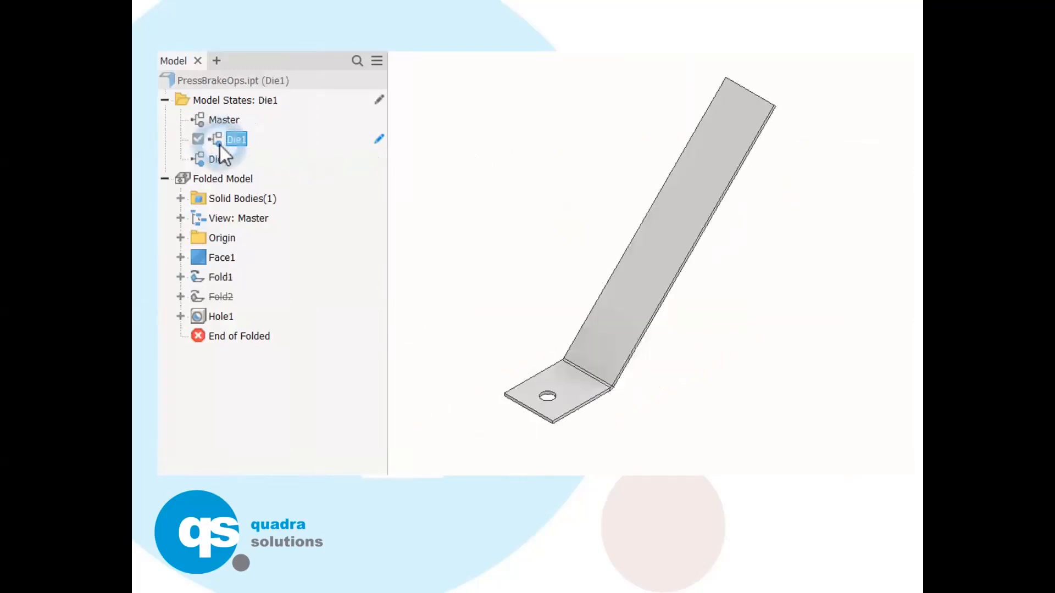
pyautogui.doubleClick(218, 159)
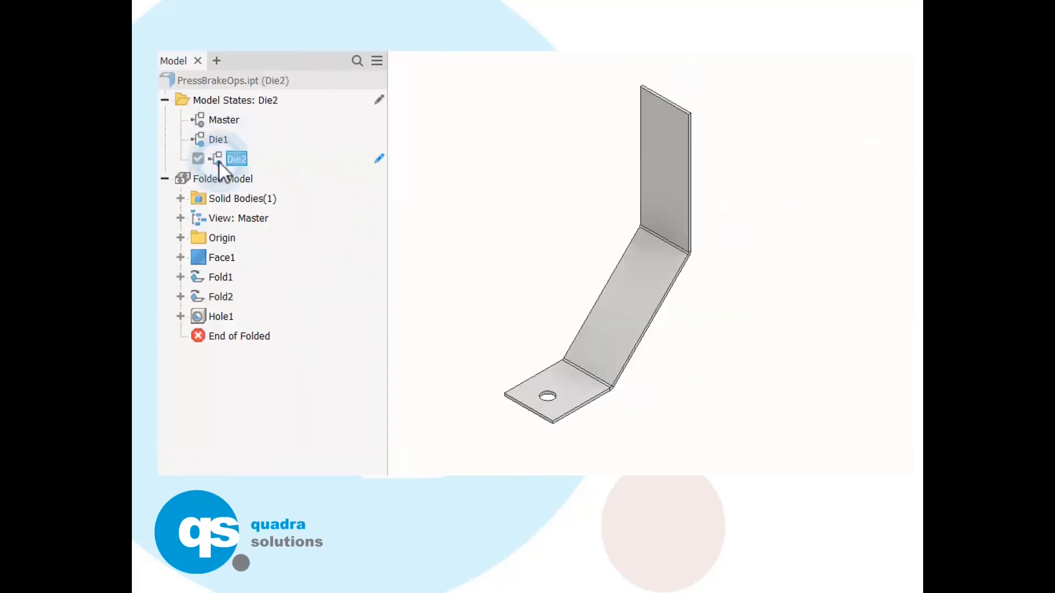
pyautogui.doubleClick(226, 120)
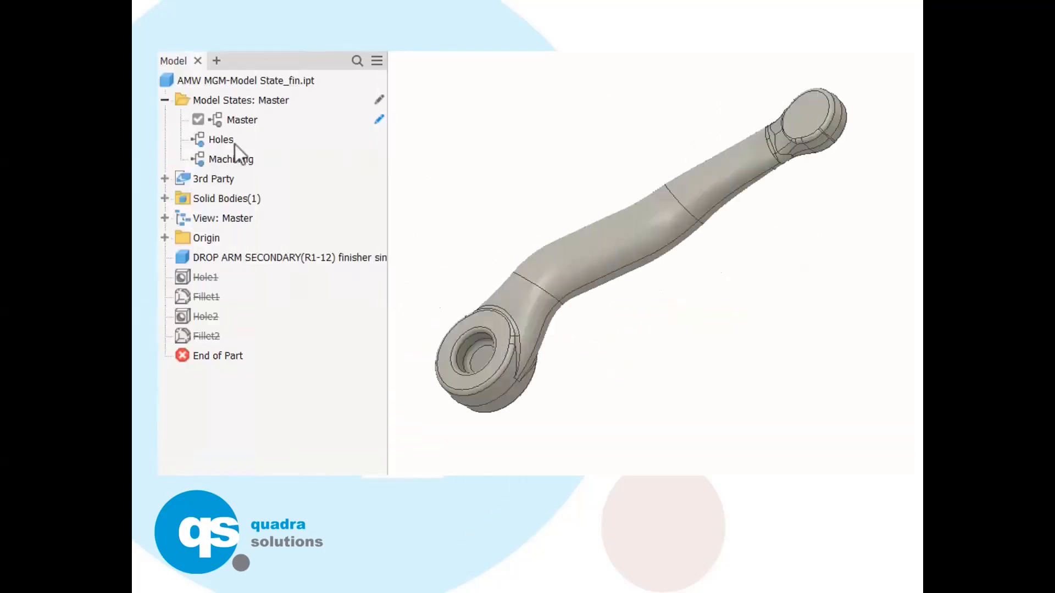
# Step the drop arm through the Holes and Machining model states and return it to Master
pyautogui.doubleClick(223, 144)
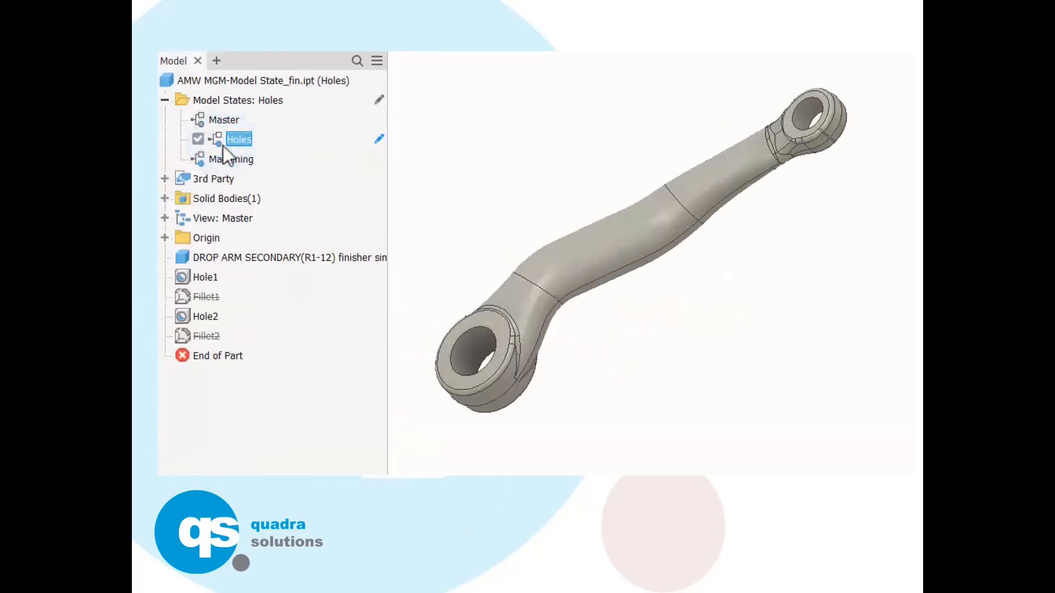
pyautogui.doubleClick(226, 158)
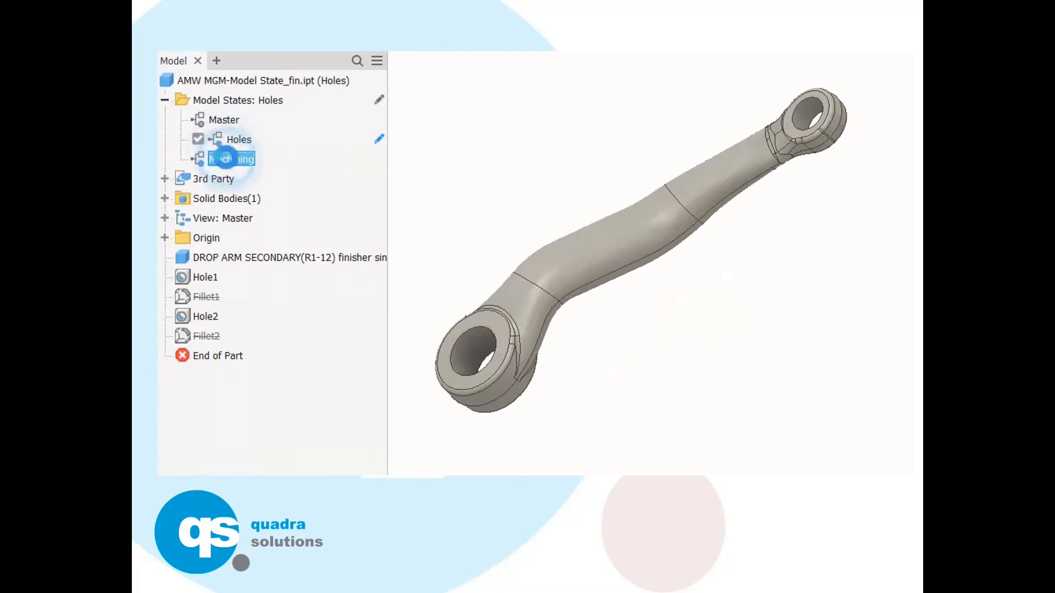
pyautogui.doubleClick(231, 123)
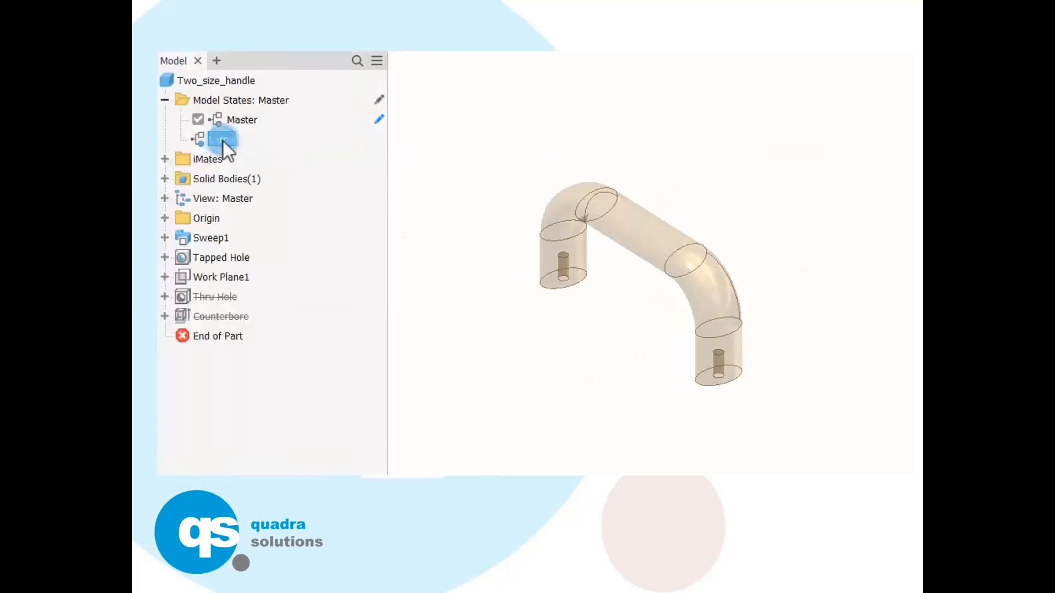
# Switch the two-size handle to Large and back to Master, and activate the tube's Bent model state
pyautogui.doubleClick(223, 141)
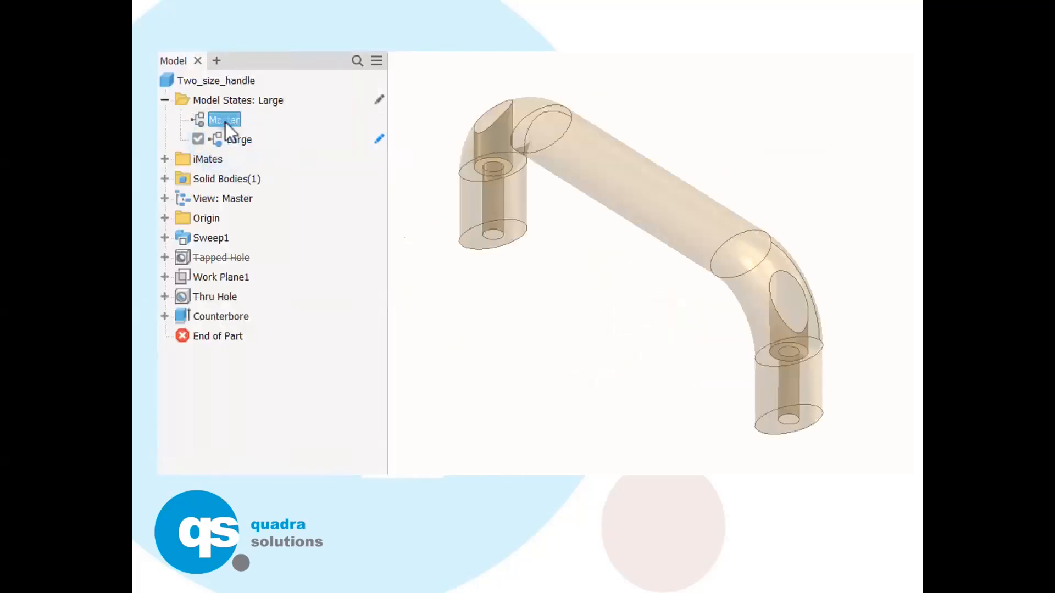
pyautogui.doubleClick(226, 121)
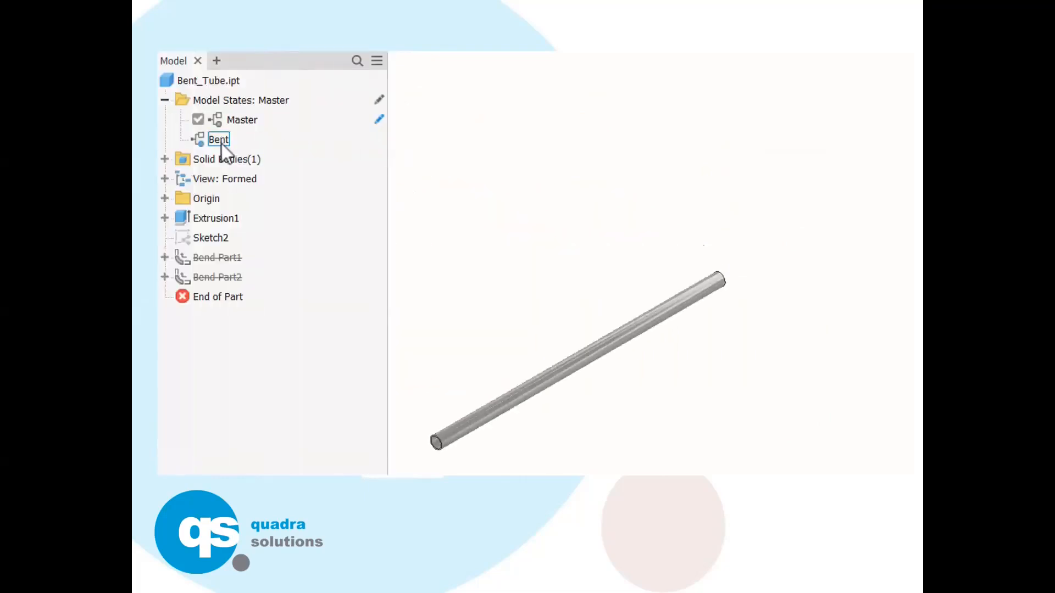
pyautogui.doubleClick(220, 141)
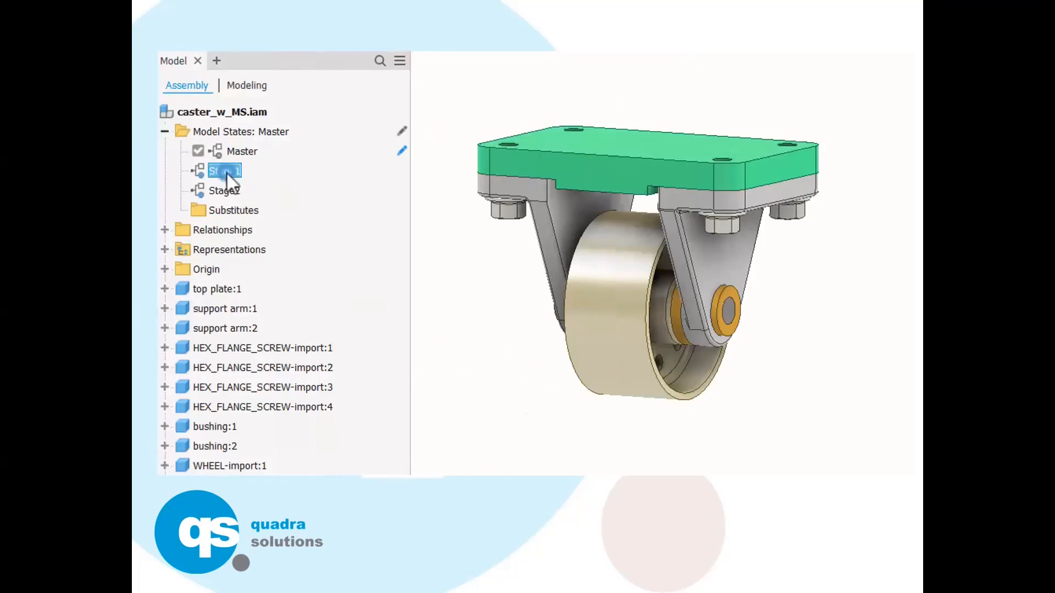
# Show the caster assembly in its Stage1 and Stage2 model states, and restore Master
pyautogui.doubleClick(227, 174)
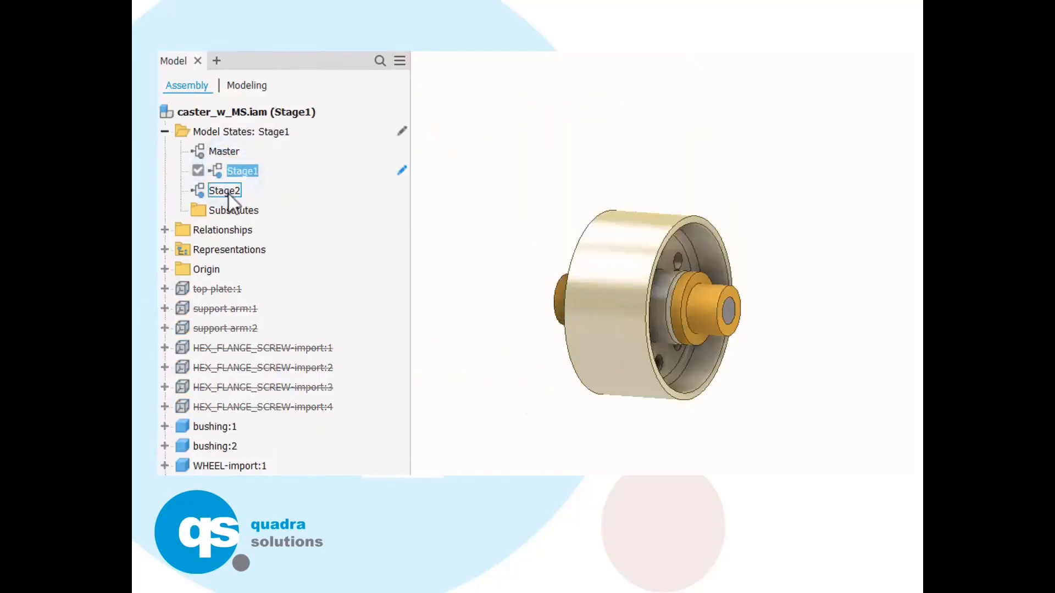
pyautogui.doubleClick(228, 192)
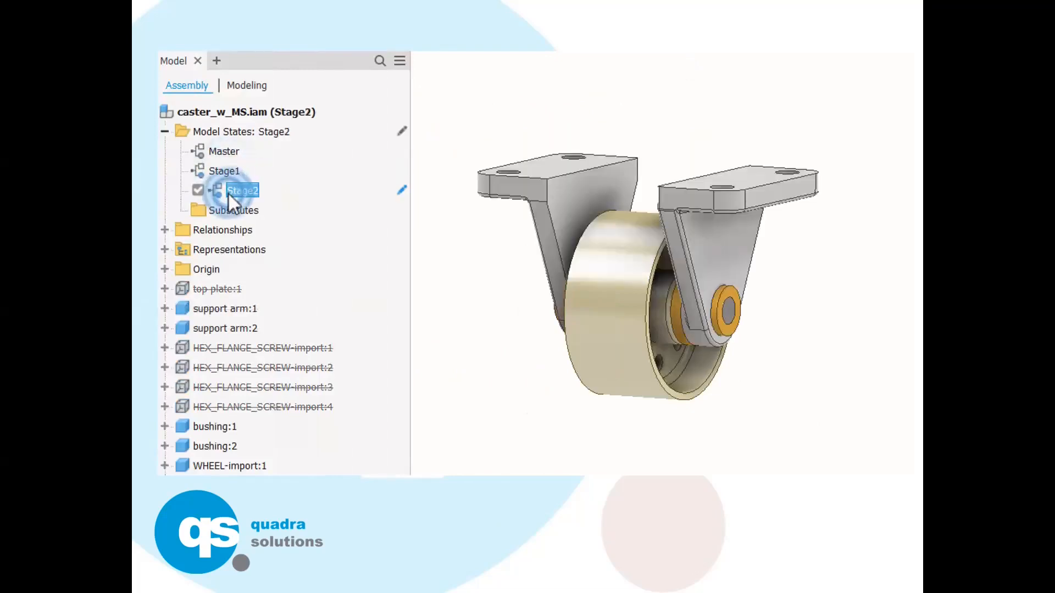
pyautogui.doubleClick(222, 150)
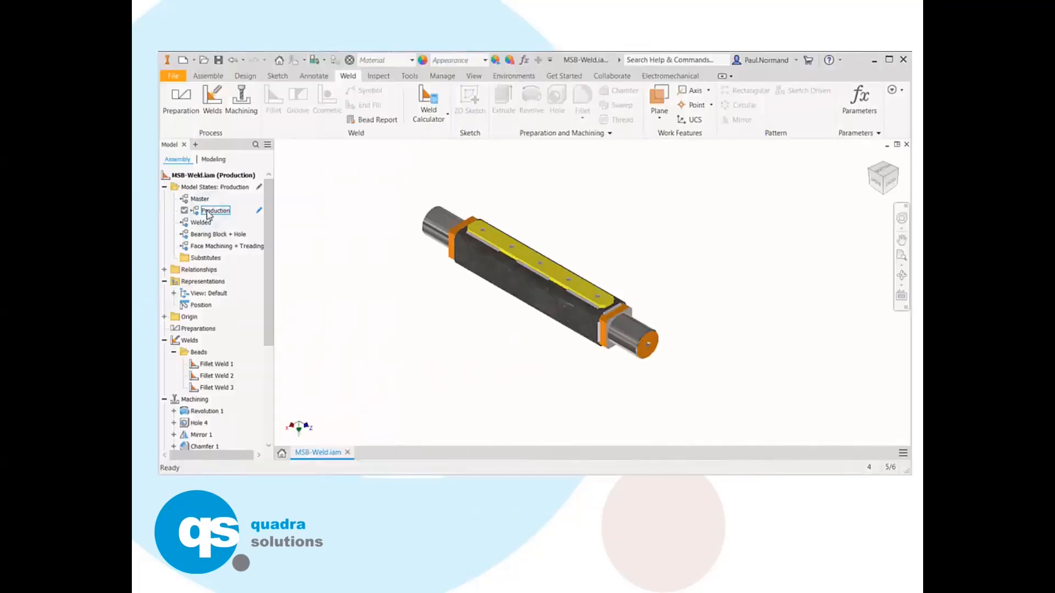
# Activate the weldment's Welded, Bearing Block + Hole and Face Machining + Treading model states in turn, and restore Master
pyautogui.doubleClick(200, 222)
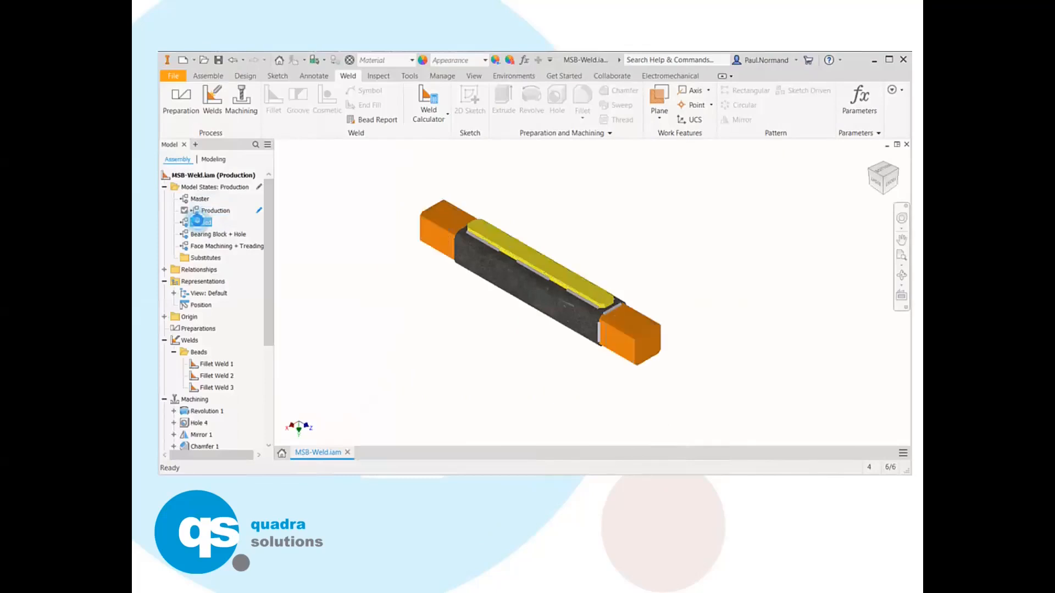
pyautogui.click(200, 234)
pyautogui.doubleClick(200, 234)
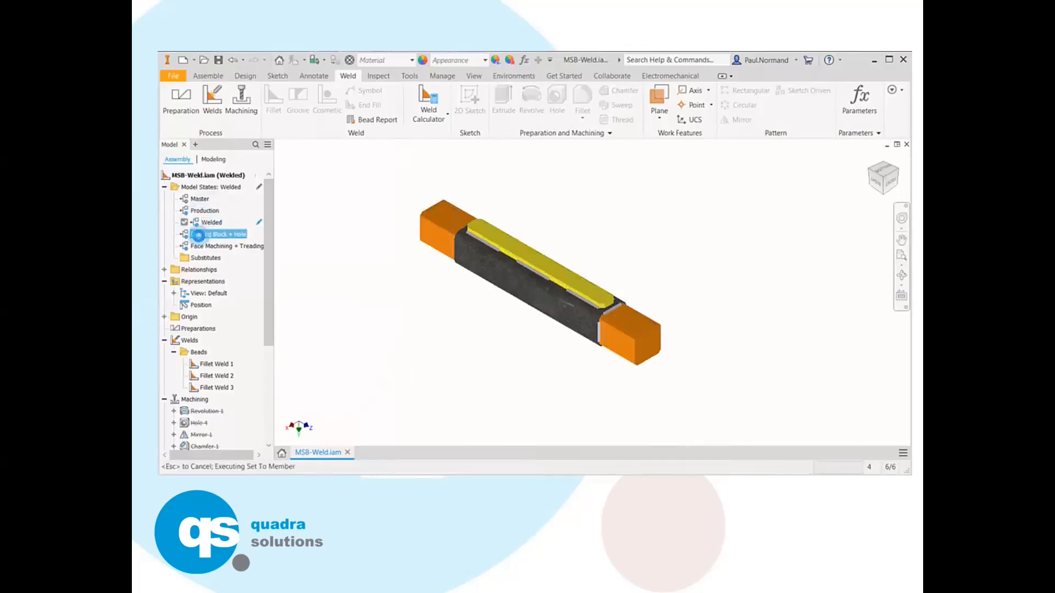
pyautogui.click(198, 246)
pyautogui.doubleClick(197, 247)
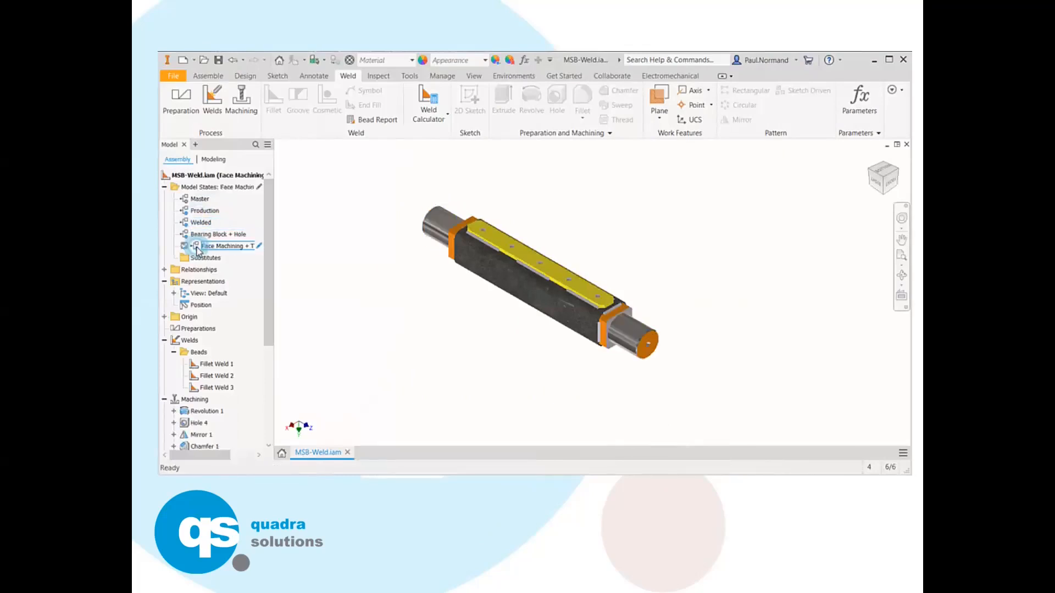
pyautogui.doubleClick(201, 200)
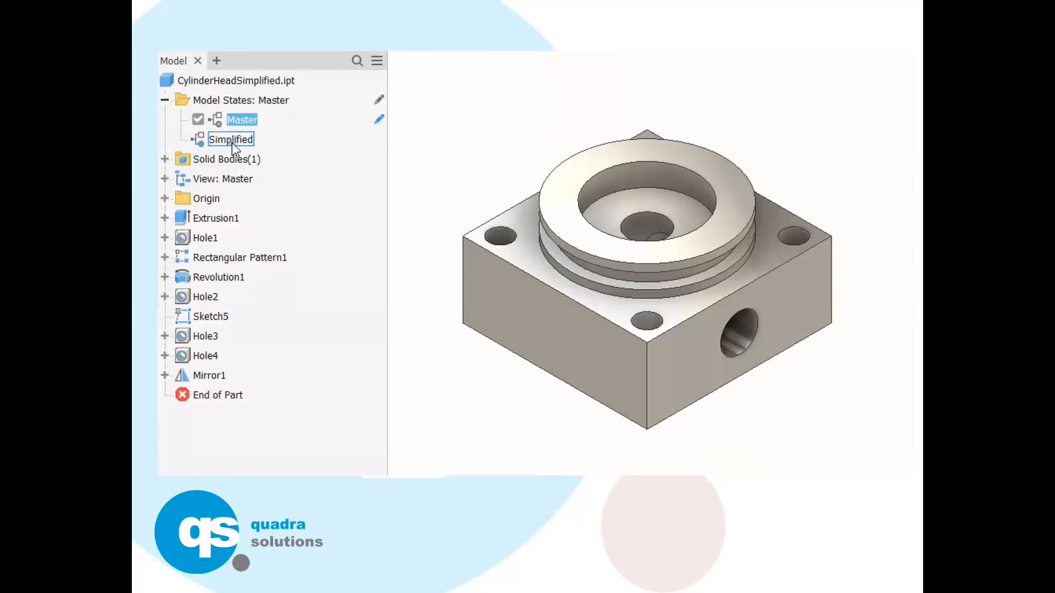
# Show the cylinder head's Simplified model state and the press-brake part's Die1 and Die2 model states, returning each part to Master
pyautogui.doubleClick(231, 141)
pyautogui.doubleClick(229, 122)
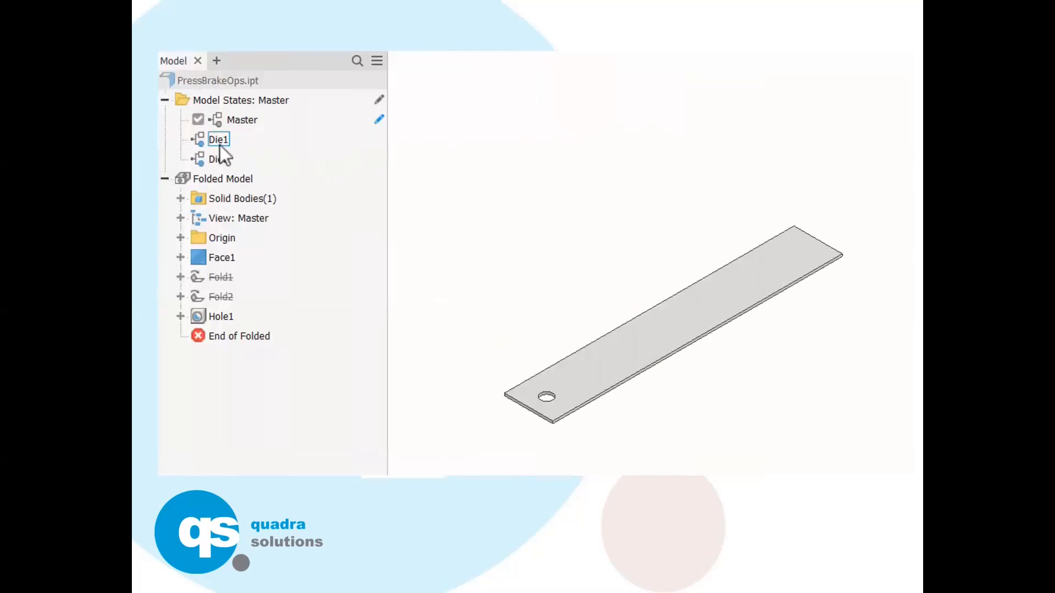
pyautogui.doubleClick(219, 141)
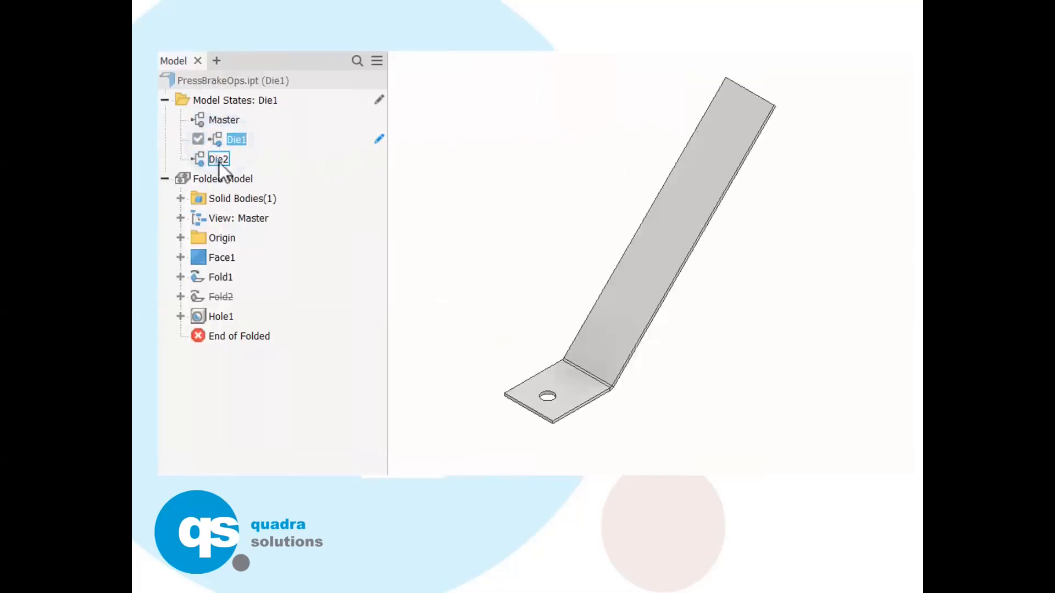
pyautogui.doubleClick(219, 161)
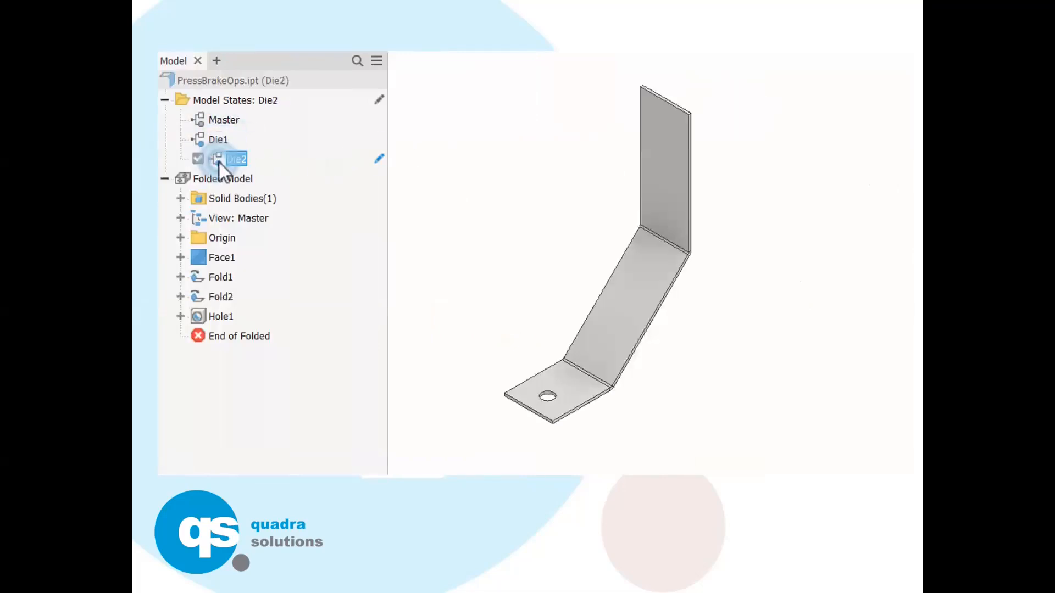
pyautogui.doubleClick(225, 119)
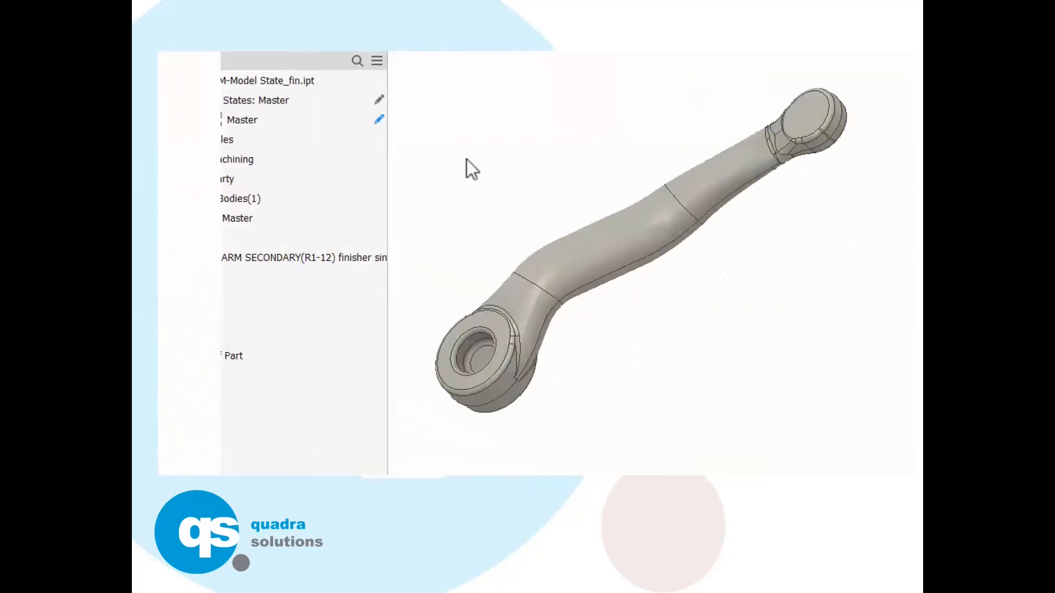
# Activate the drop arm's Holes and Machining model states in turn, and restore Master
pyautogui.doubleClick(223, 142)
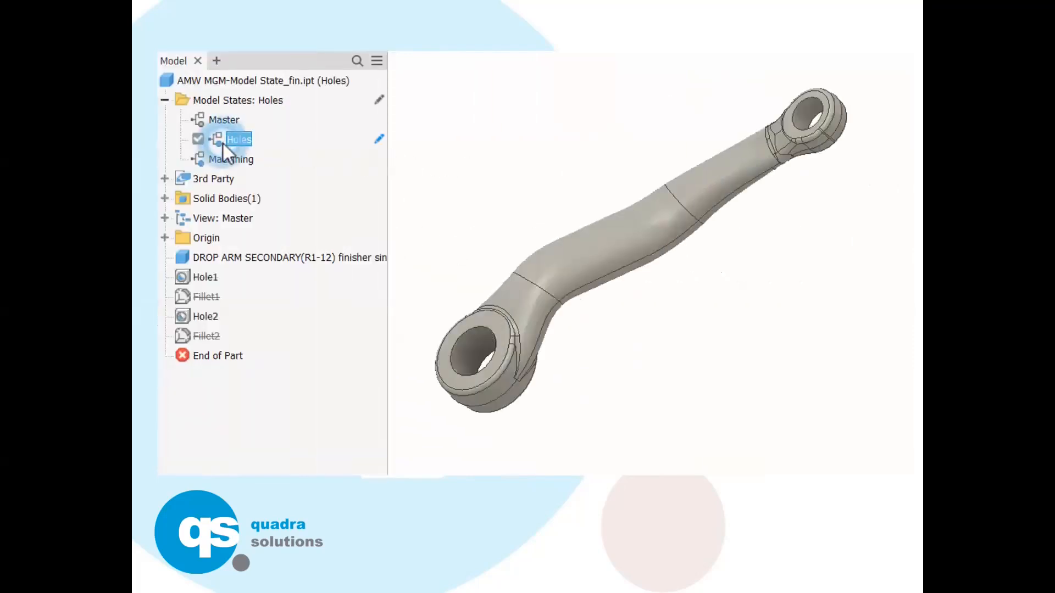
pyautogui.doubleClick(227, 158)
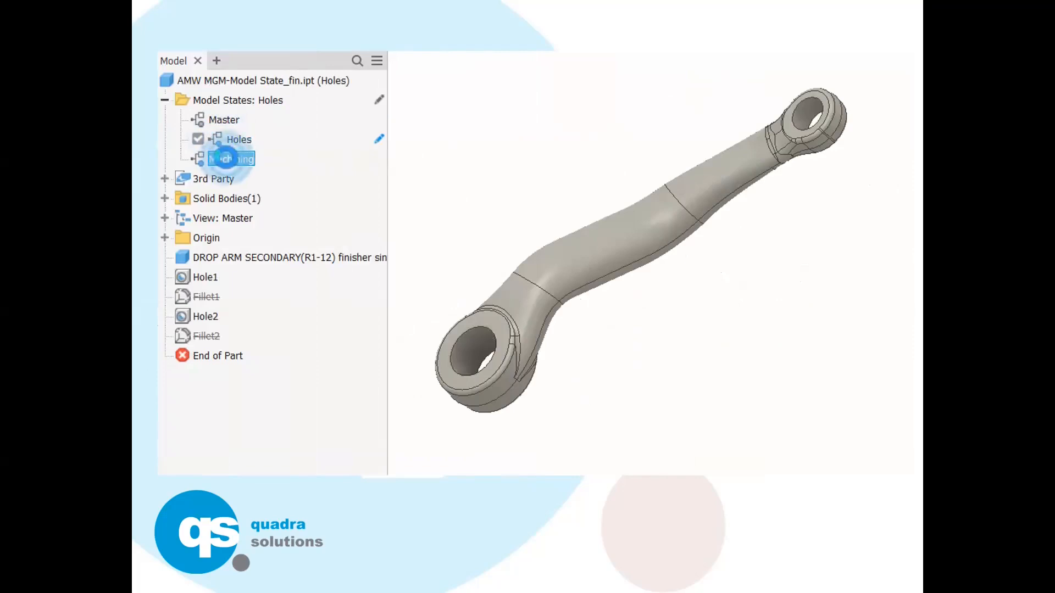
pyautogui.doubleClick(232, 123)
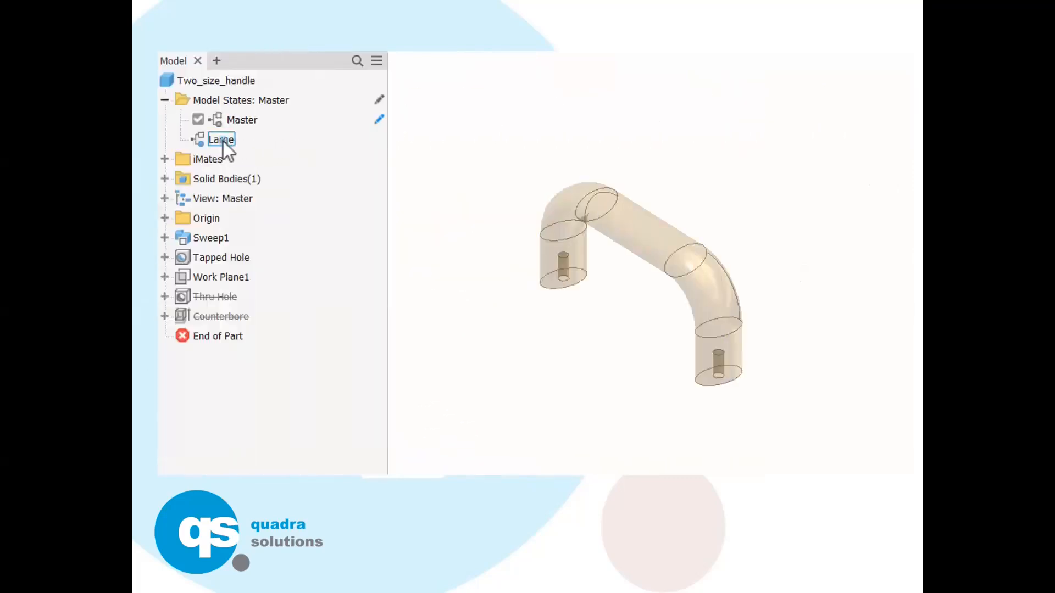
# Show the two-size handle's Large model state, restore Master, and set the straight tube to its Bent model state
pyautogui.doubleClick(223, 141)
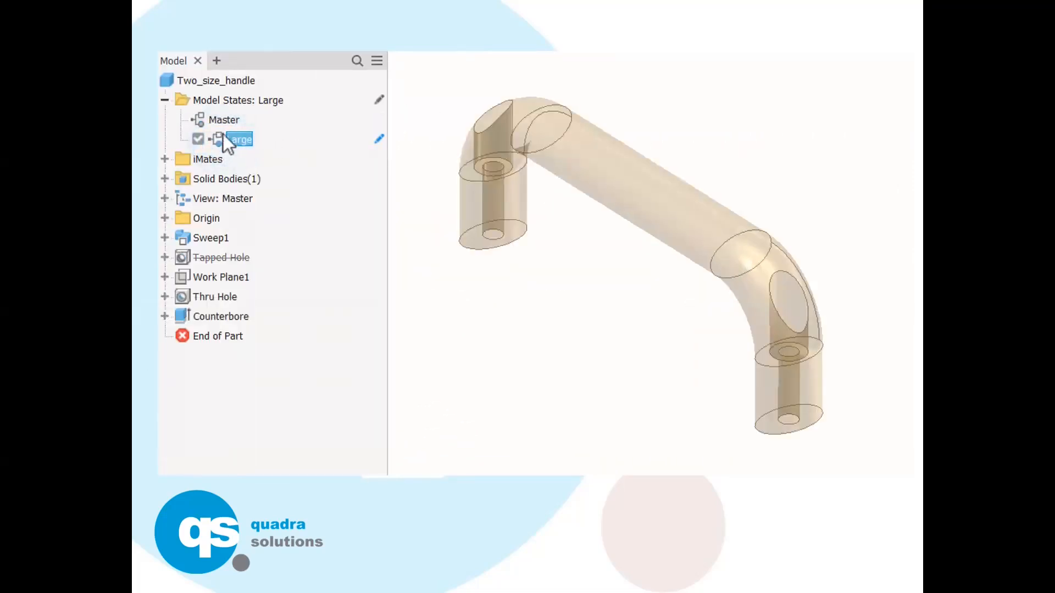
pyautogui.doubleClick(226, 121)
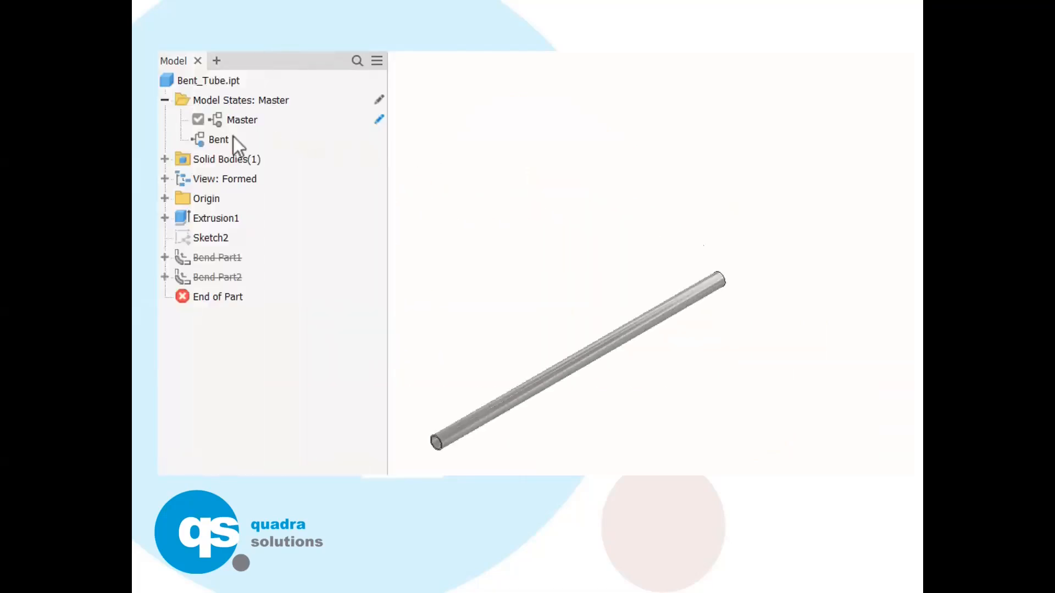
pyautogui.doubleClick(220, 143)
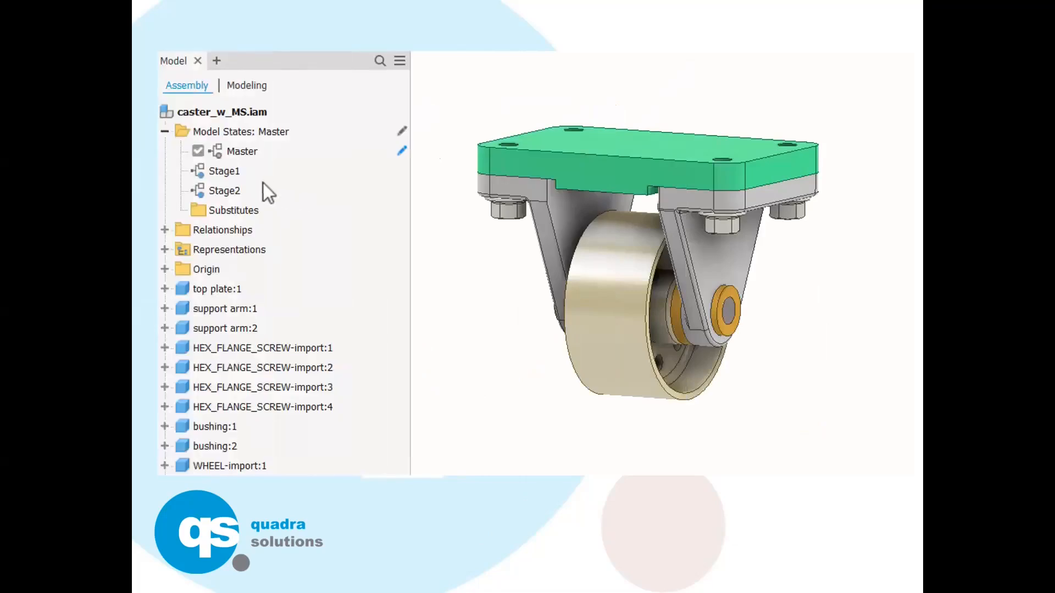
# Activate the caster assembly's Stage1 and Stage2 model states in turn, and restore Master
pyautogui.doubleClick(226, 174)
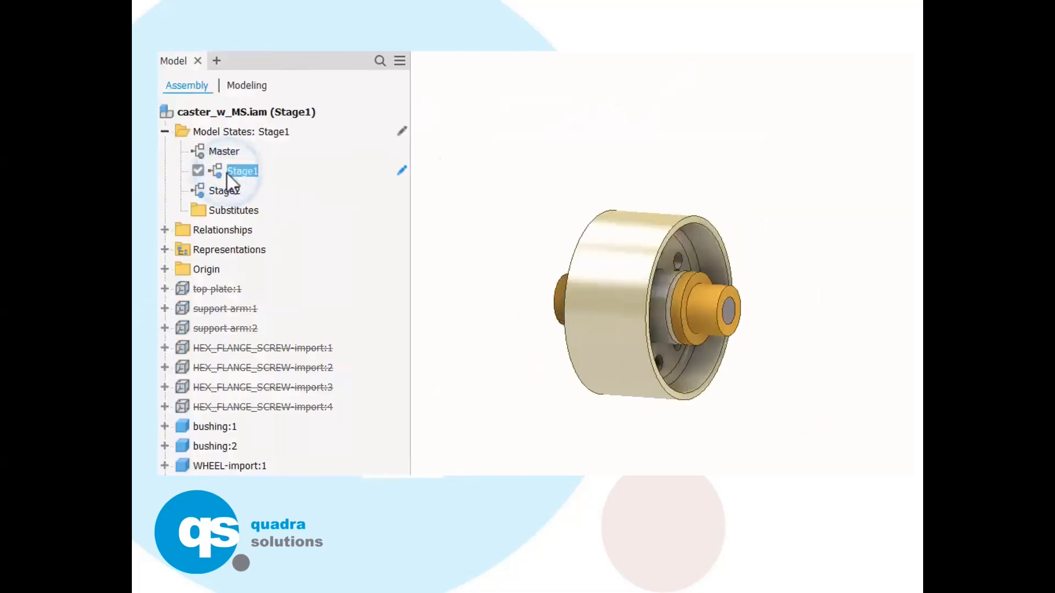
pyautogui.doubleClick(228, 192)
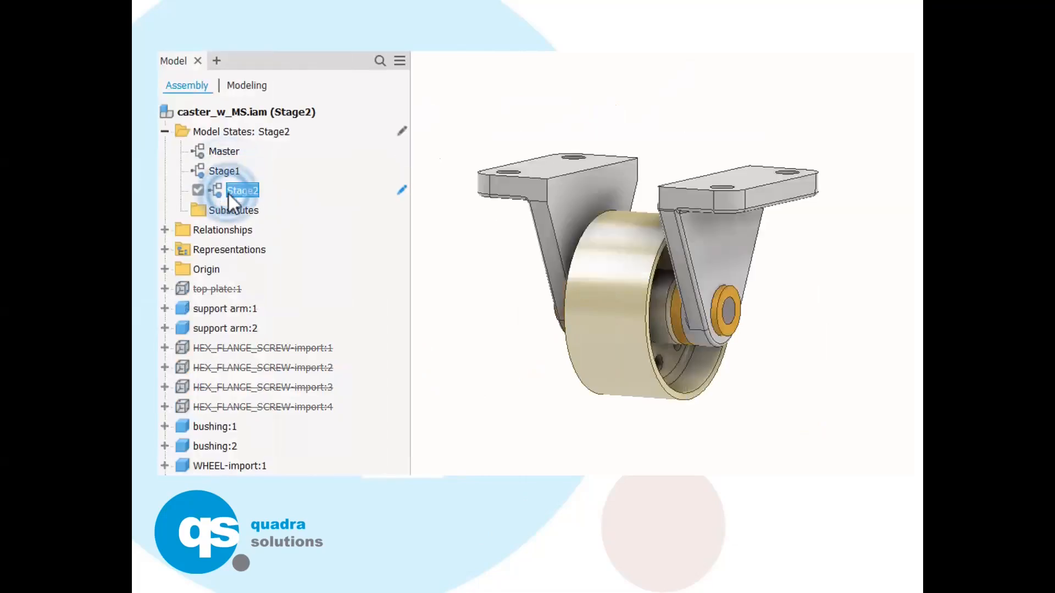
pyautogui.doubleClick(222, 150)
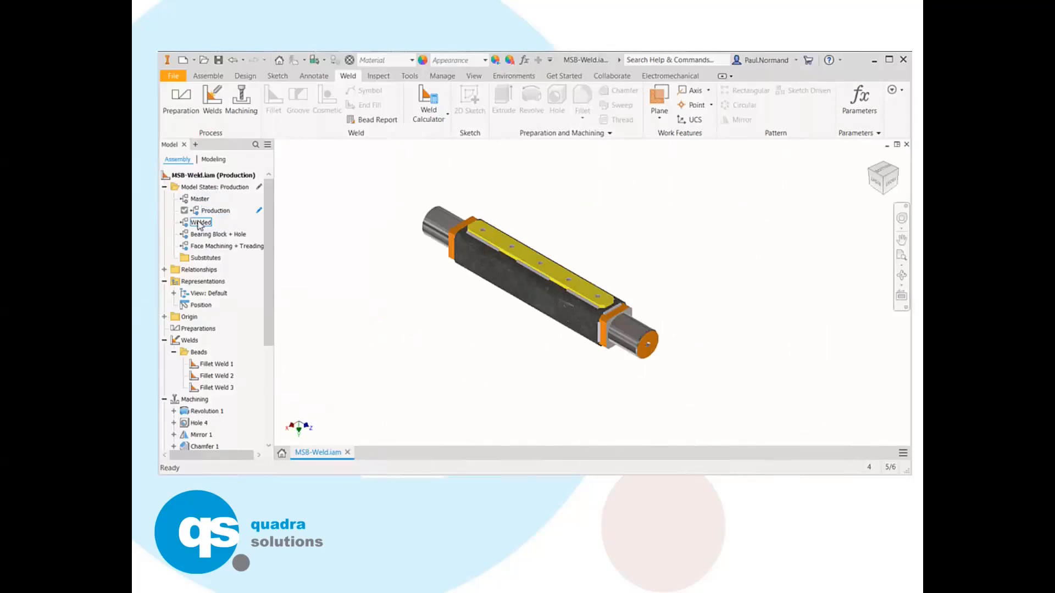
# Activate the weldment's Welded, Bearing Block + Hole and Face Machining + Treading model states in turn, and restore Master
pyautogui.doubleClick(200, 222)
pyautogui.doubleClick(199, 235)
pyautogui.doubleClick(198, 247)
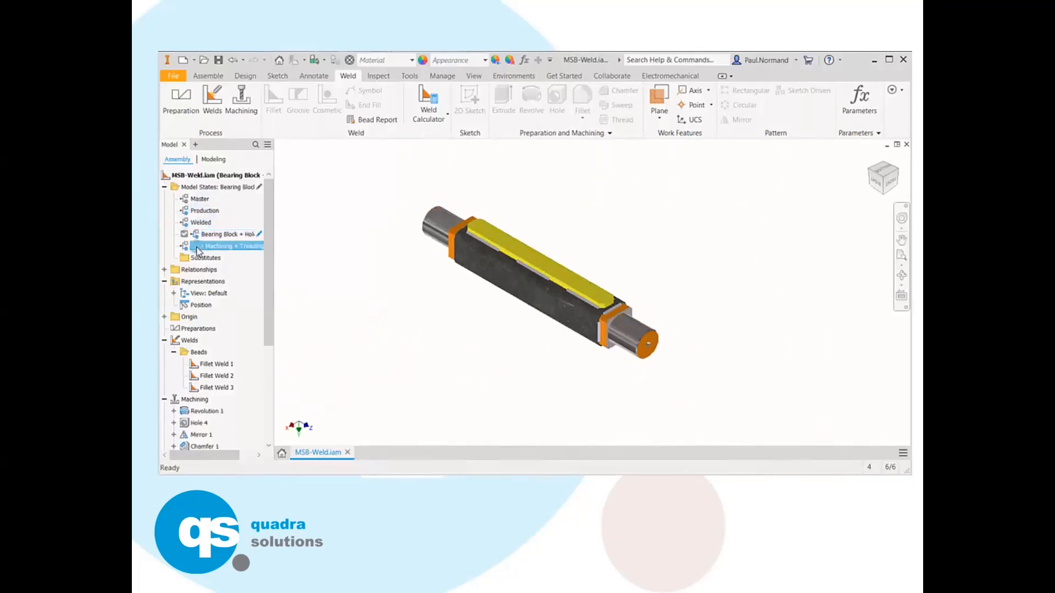
pyautogui.doubleClick(200, 199)
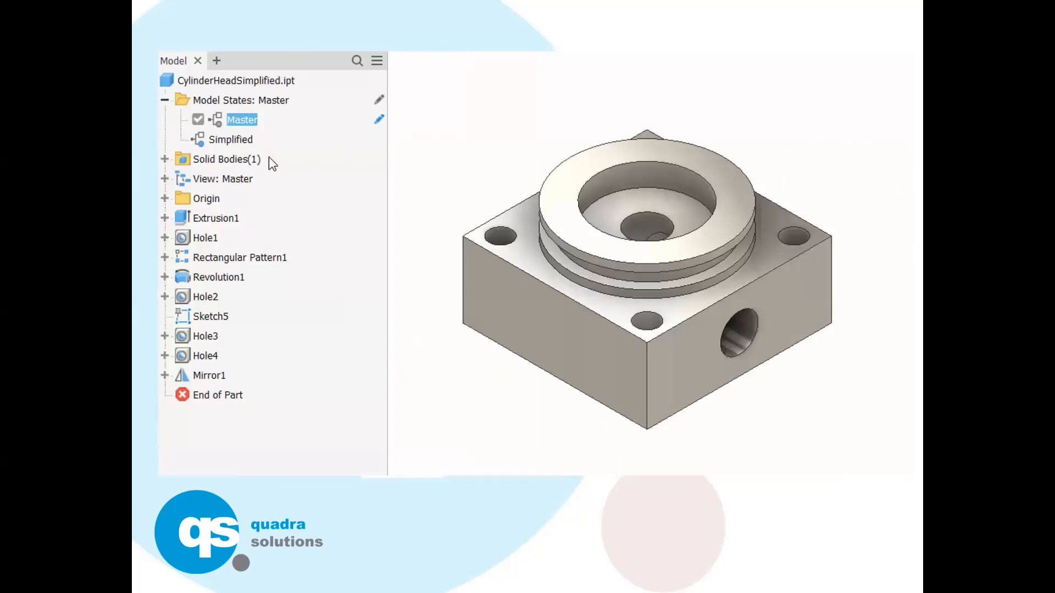
# Show the cylinder head's Simplified model state and the press-brake part's Die1 and Die2 model states, returning each part to Master
pyautogui.doubleClick(232, 142)
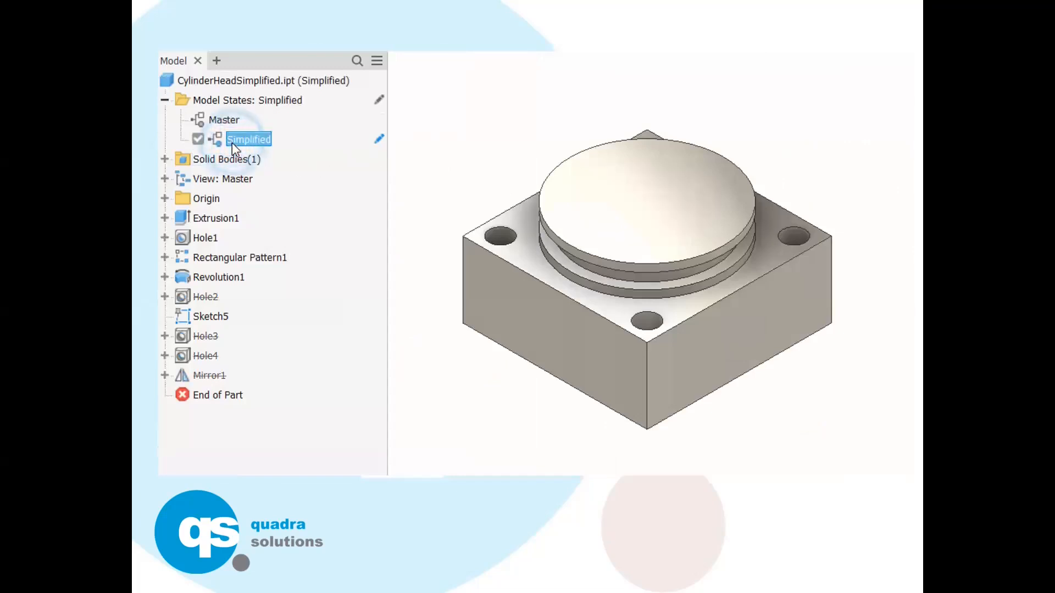
pyautogui.doubleClick(228, 121)
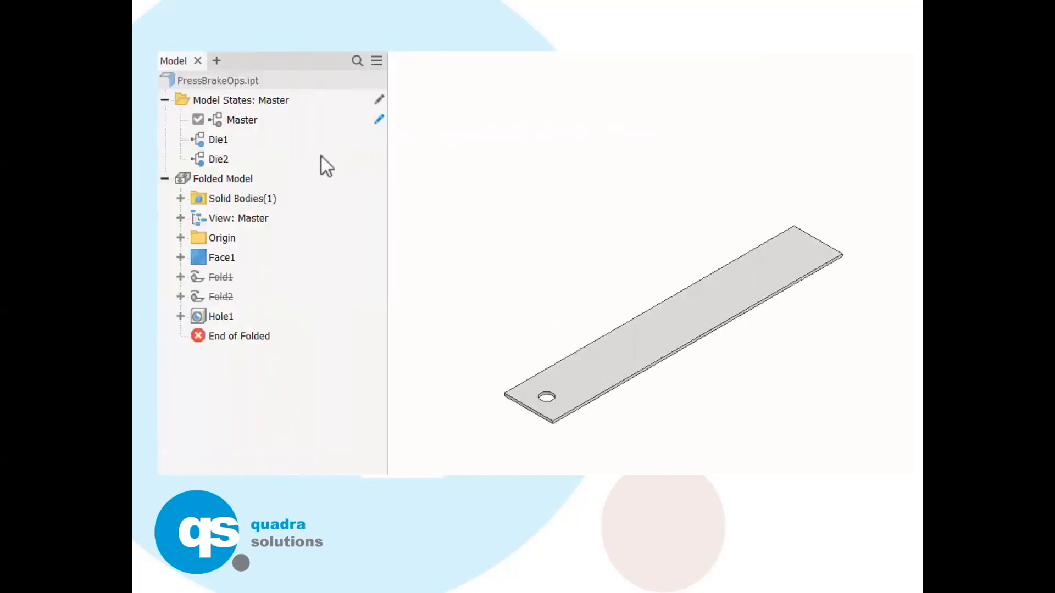
pyautogui.doubleClick(219, 142)
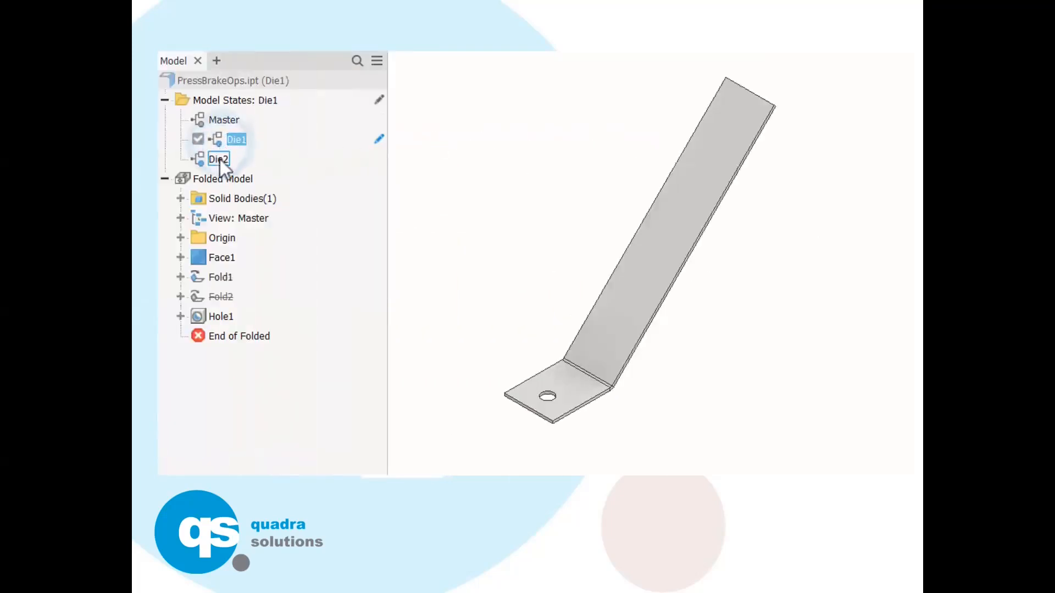
pyautogui.doubleClick(219, 161)
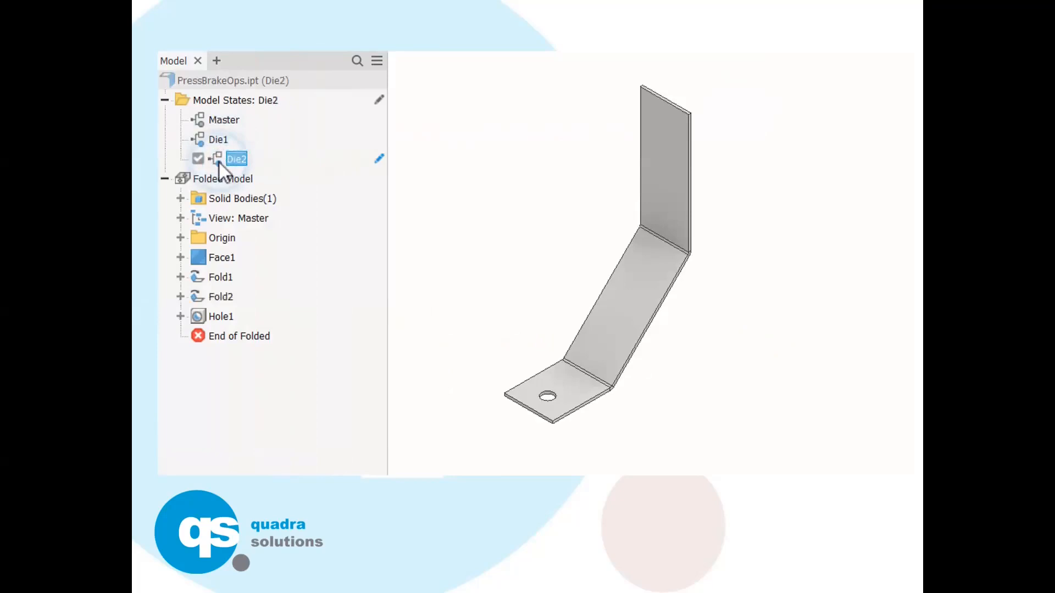
pyautogui.doubleClick(225, 117)
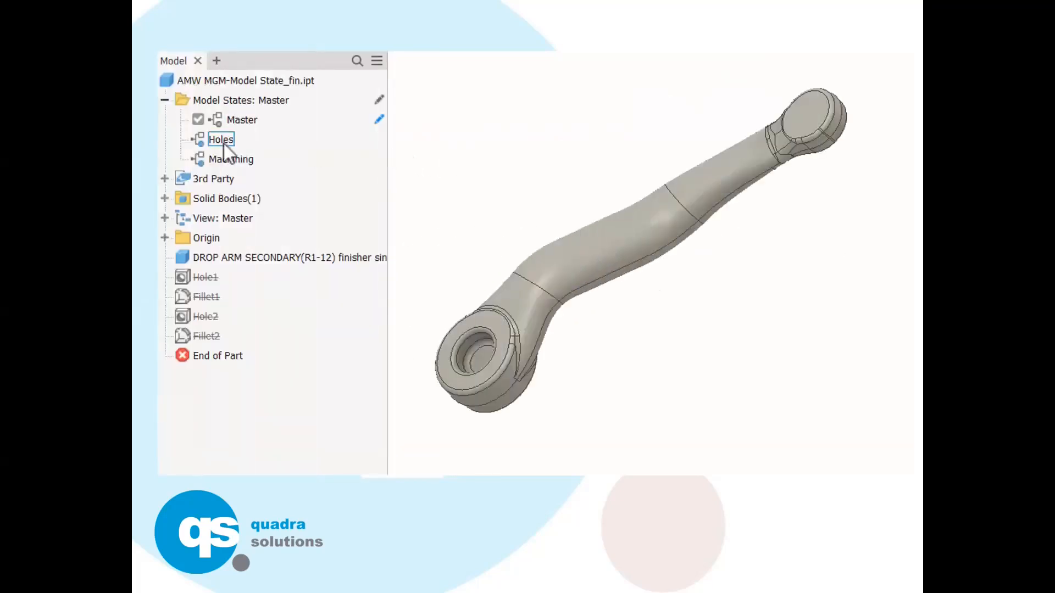
# Activate the drop arm's Holes and Machining model states in turn, and restore Master
pyautogui.doubleClick(223, 140)
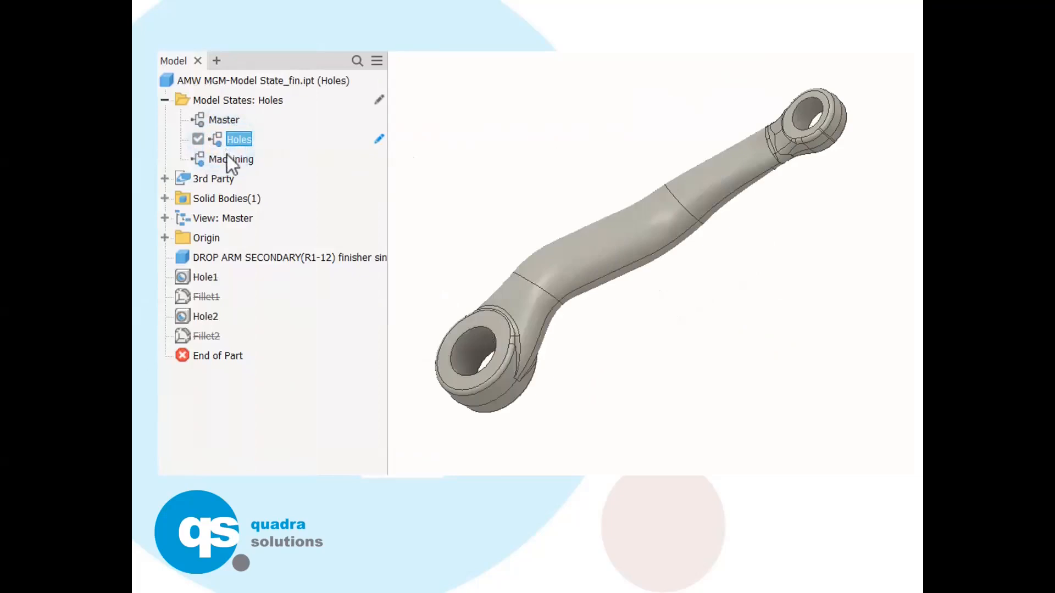
pyautogui.doubleClick(226, 158)
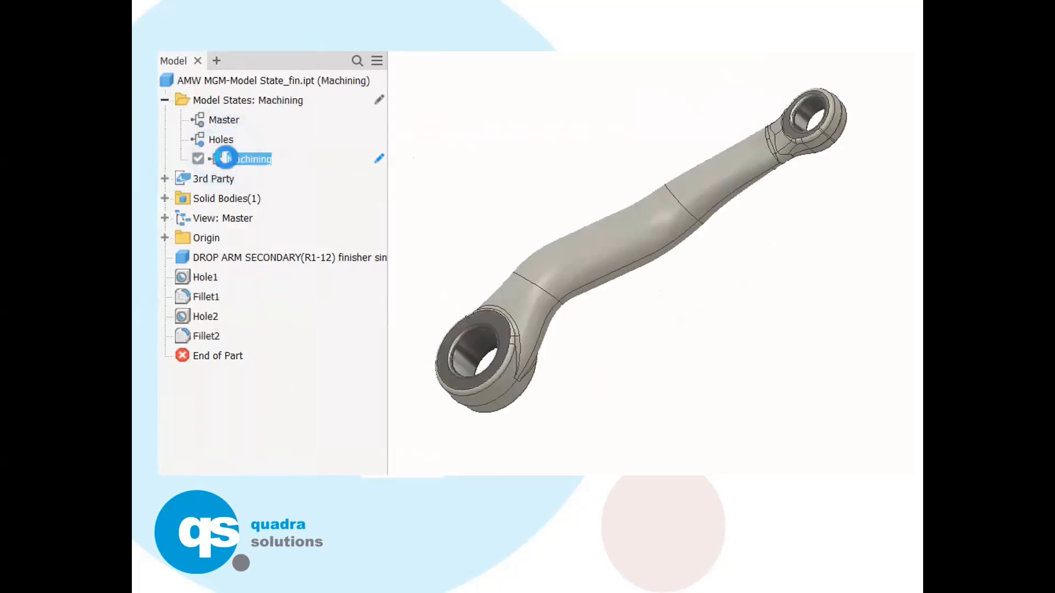
pyautogui.doubleClick(232, 122)
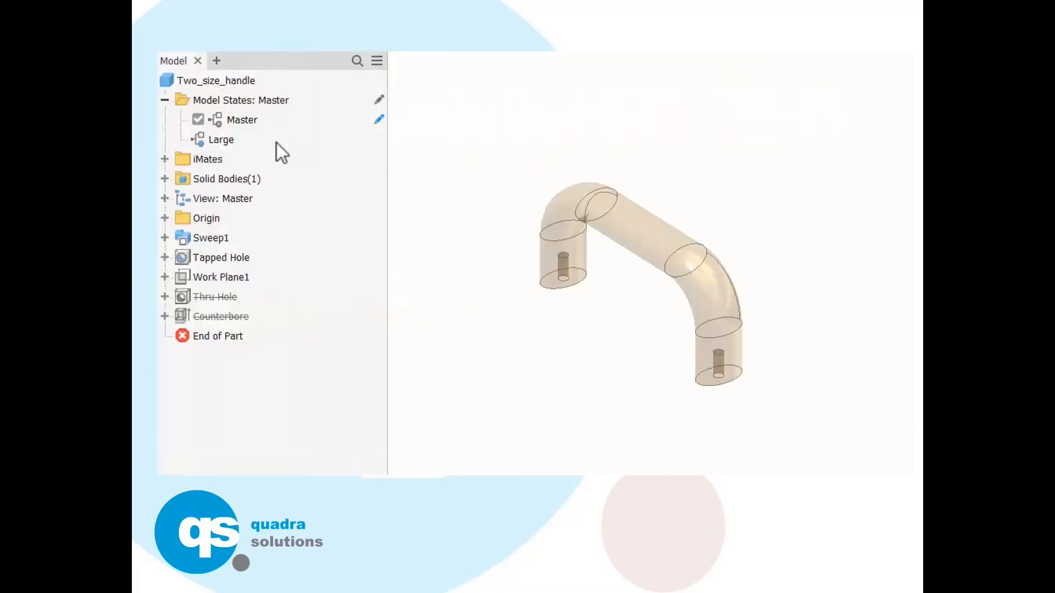
# Show the two-size handle's Large model state, restore Master, and set the straight tube to its Bent model state
pyautogui.doubleClick(223, 141)
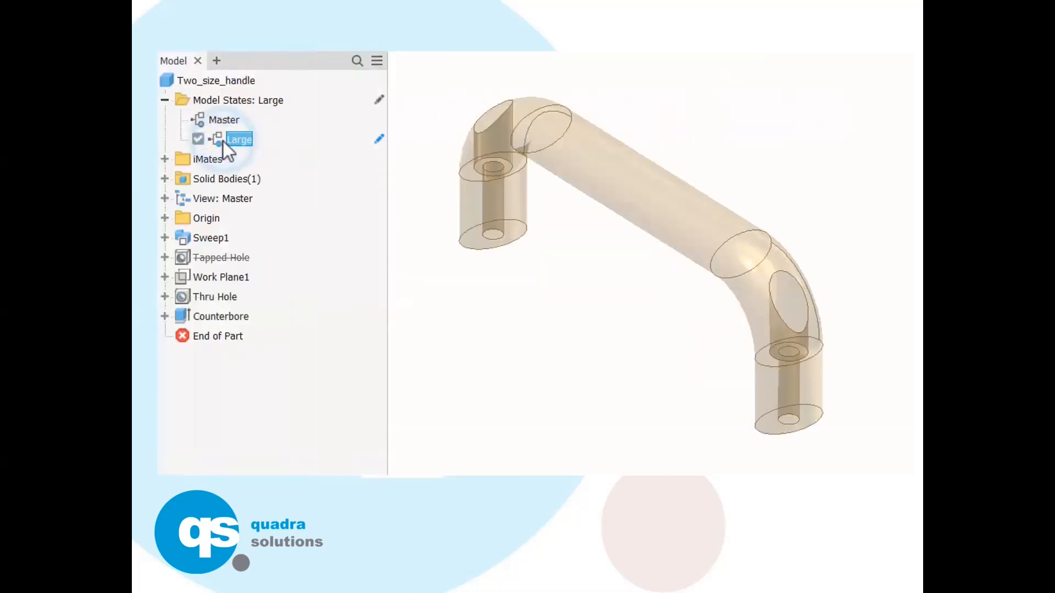
pyautogui.doubleClick(225, 121)
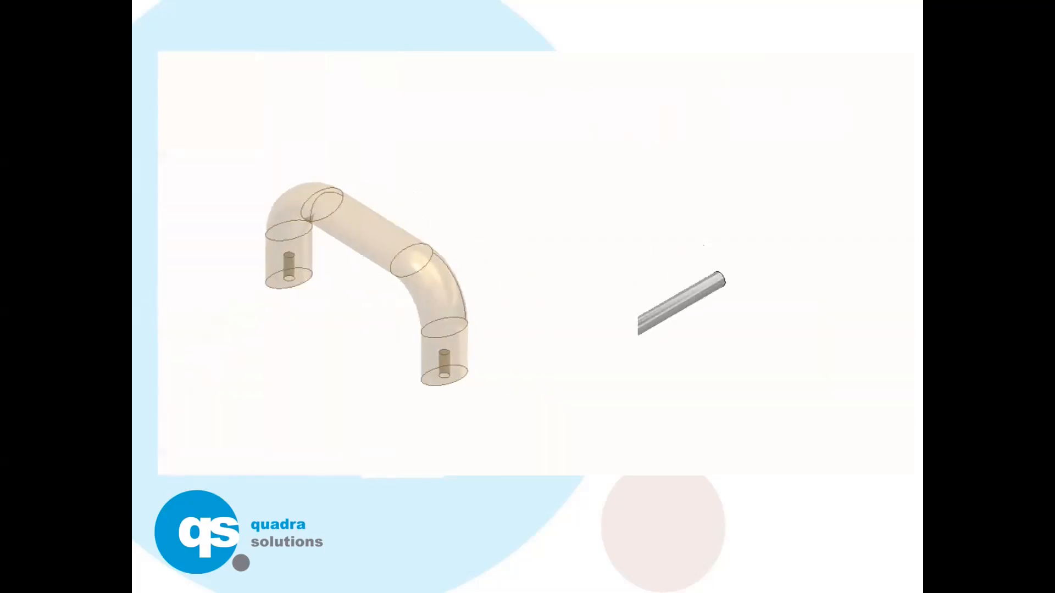
pyautogui.doubleClick(219, 142)
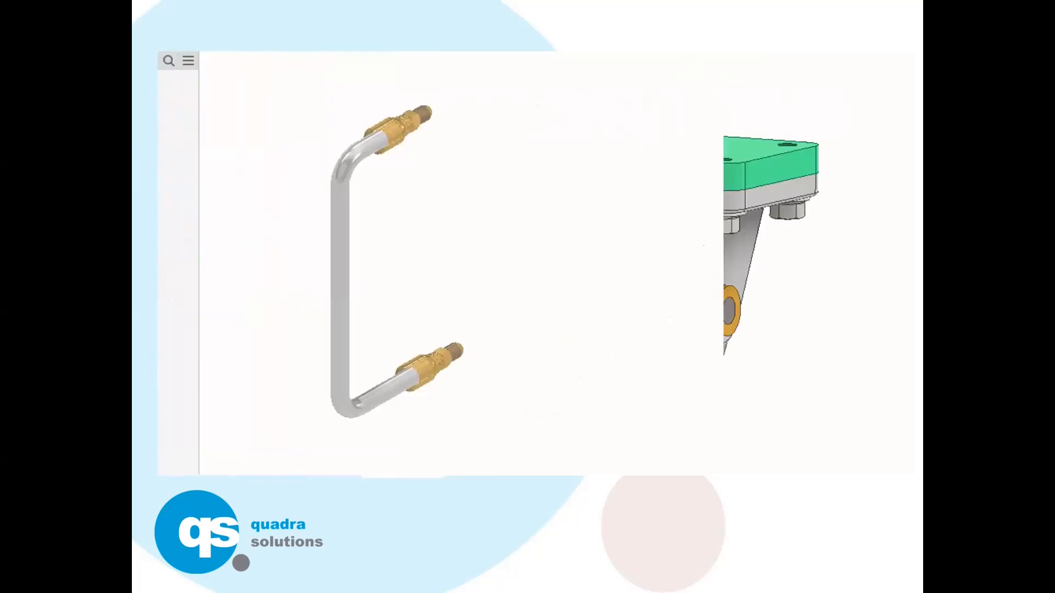
# Switch the caster assembly through its Stage1 and Stage2 model states and return it to Master
pyautogui.doubleClick(227, 172)
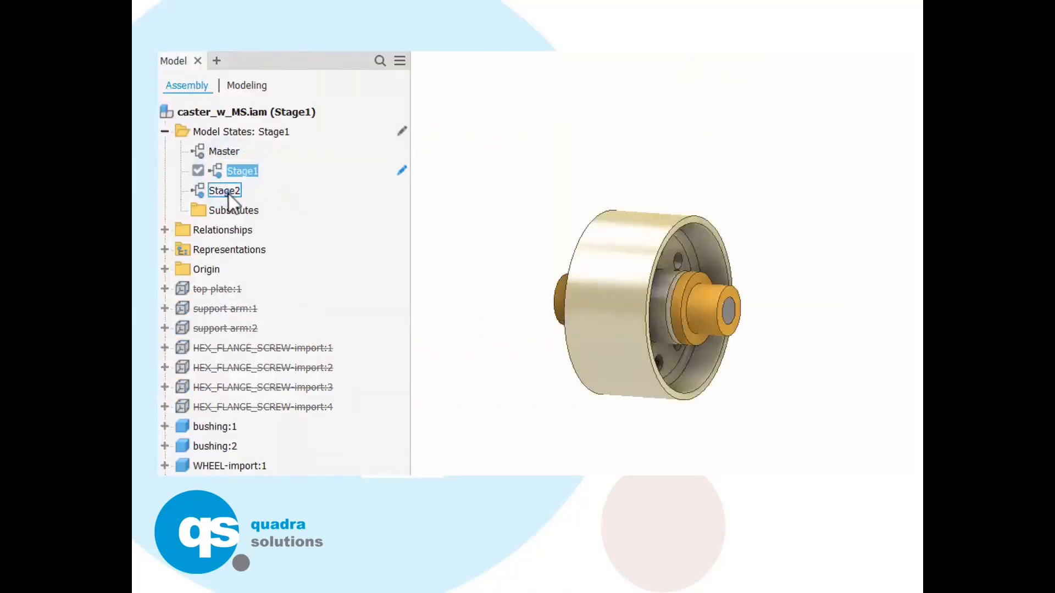
pyautogui.doubleClick(229, 193)
pyautogui.doubleClick(222, 150)
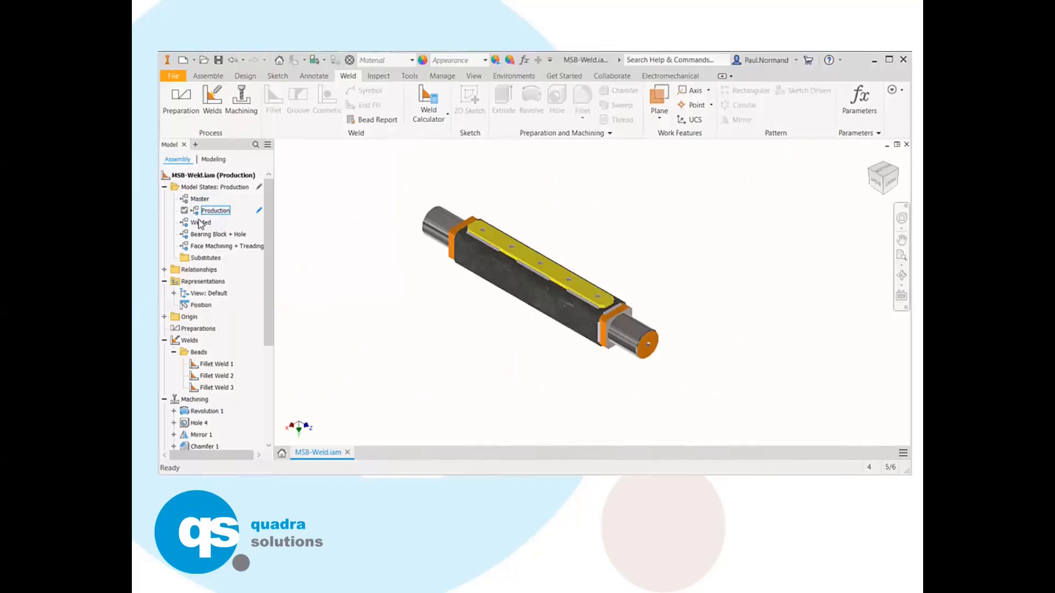
# Switch the weldment through its Welded, Bearing Block + Hole and Face Machining + Treading model states and return it to Master
pyautogui.doubleClick(201, 222)
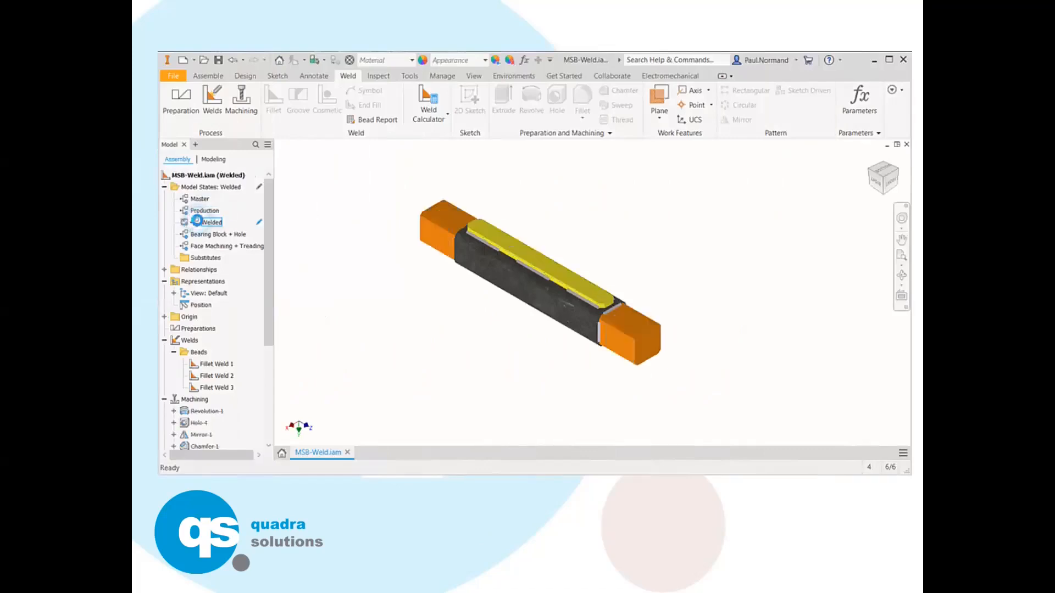
pyautogui.click(198, 235)
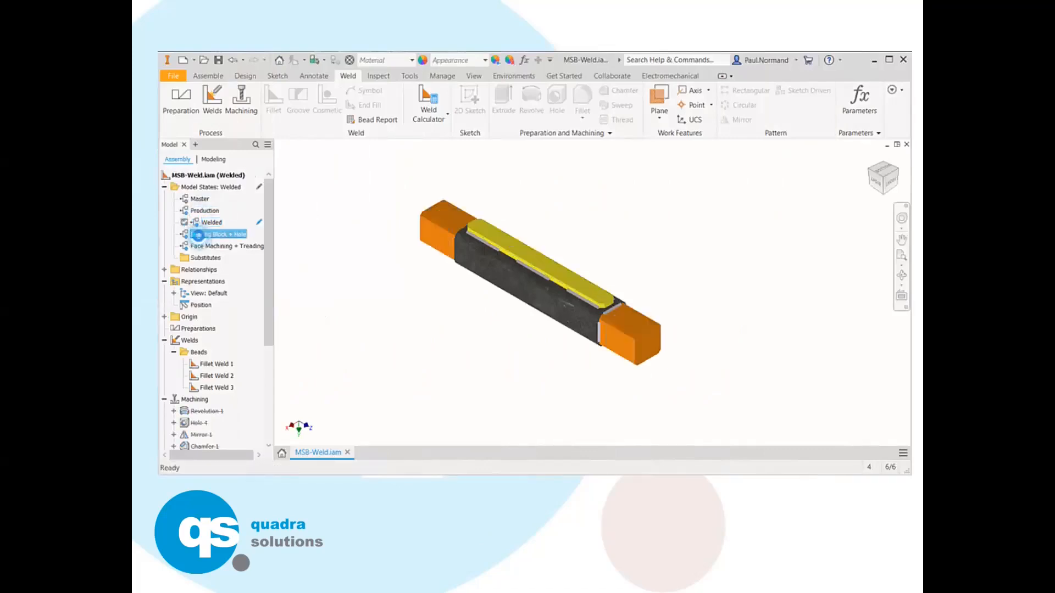
pyautogui.doubleClick(201, 246)
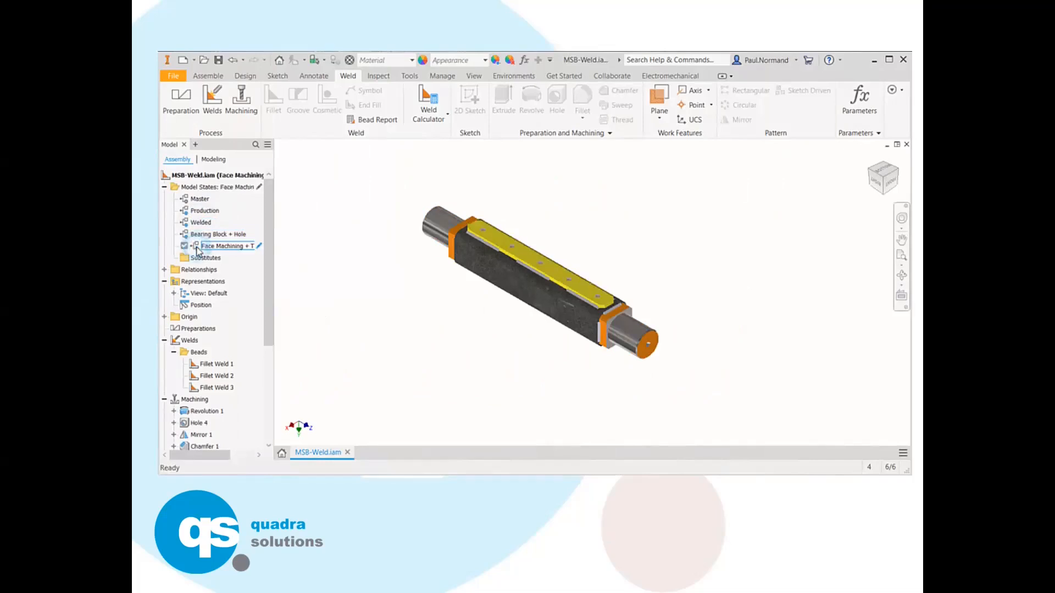
pyautogui.click(201, 199)
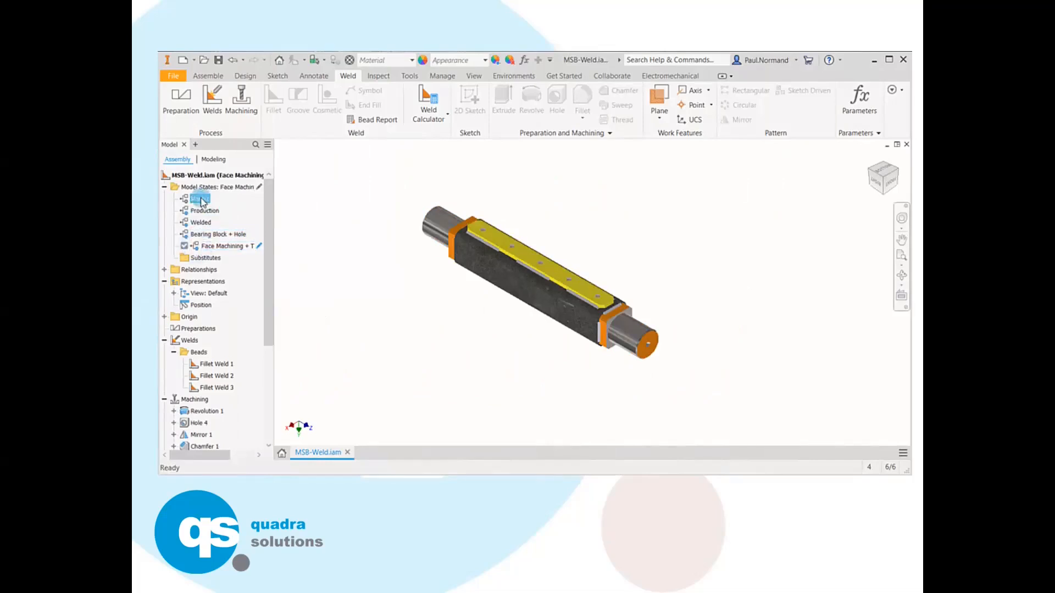
pyautogui.doubleClick(201, 199)
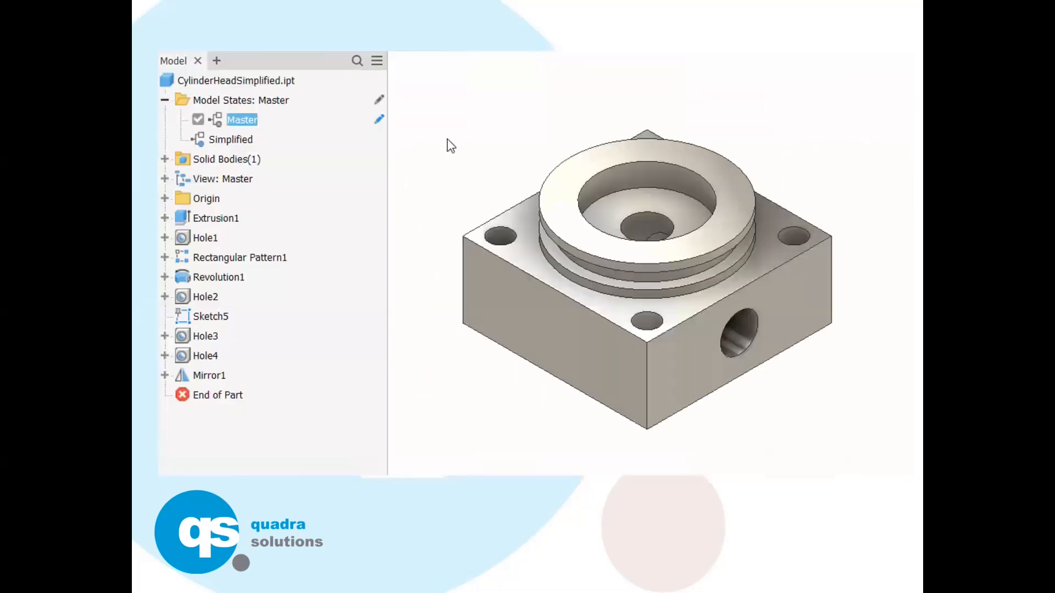
# Activate the cylinder head's Simplified state and the press-brake part's Die1 and Die2 states, restoring Master in each part
pyautogui.doubleClick(232, 141)
pyautogui.click(229, 122)
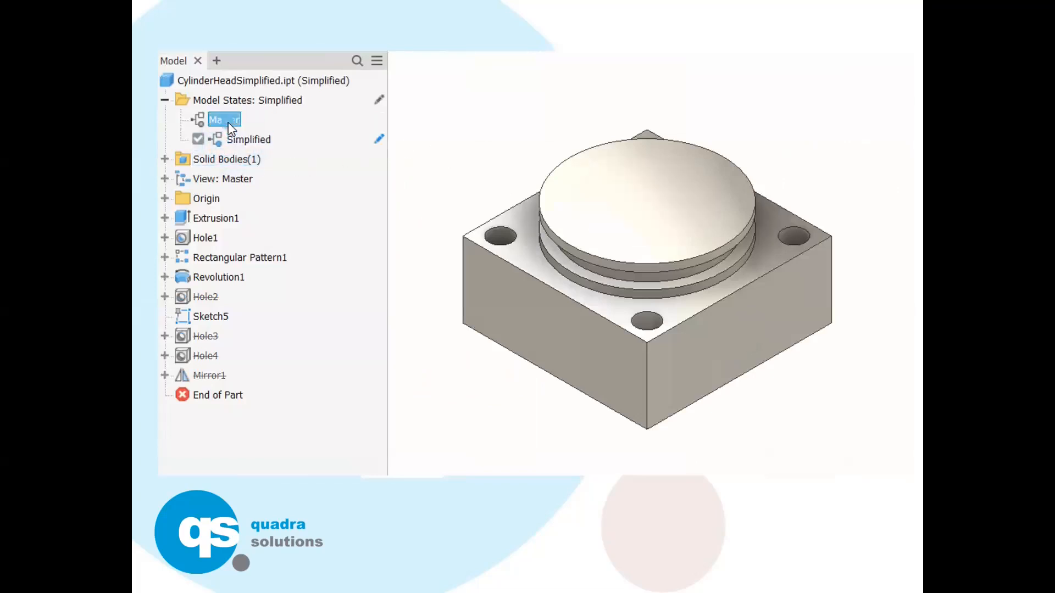
pyautogui.doubleClick(228, 122)
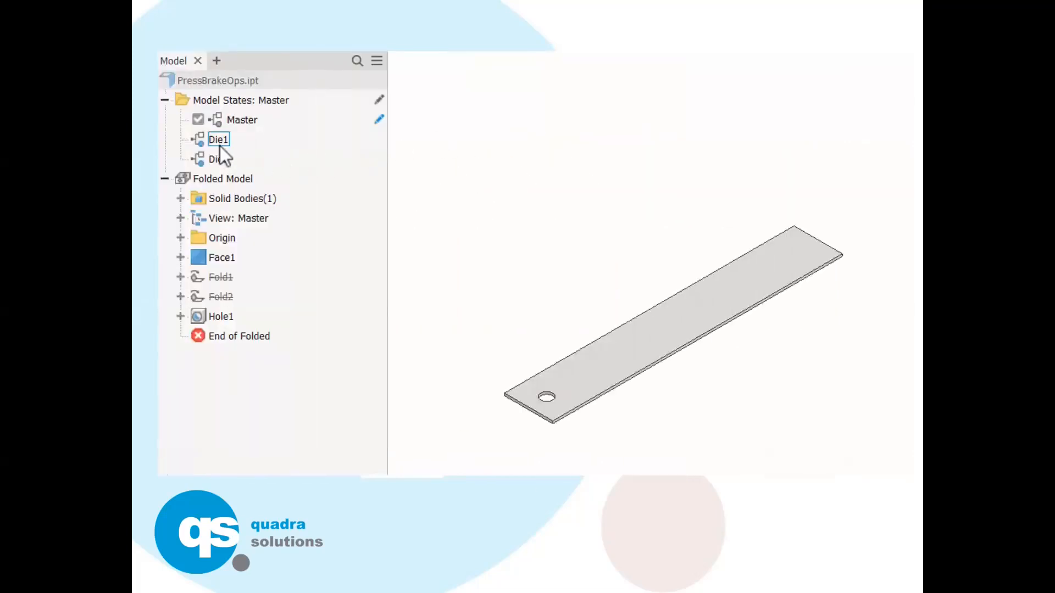
pyautogui.doubleClick(220, 144)
pyautogui.doubleClick(218, 161)
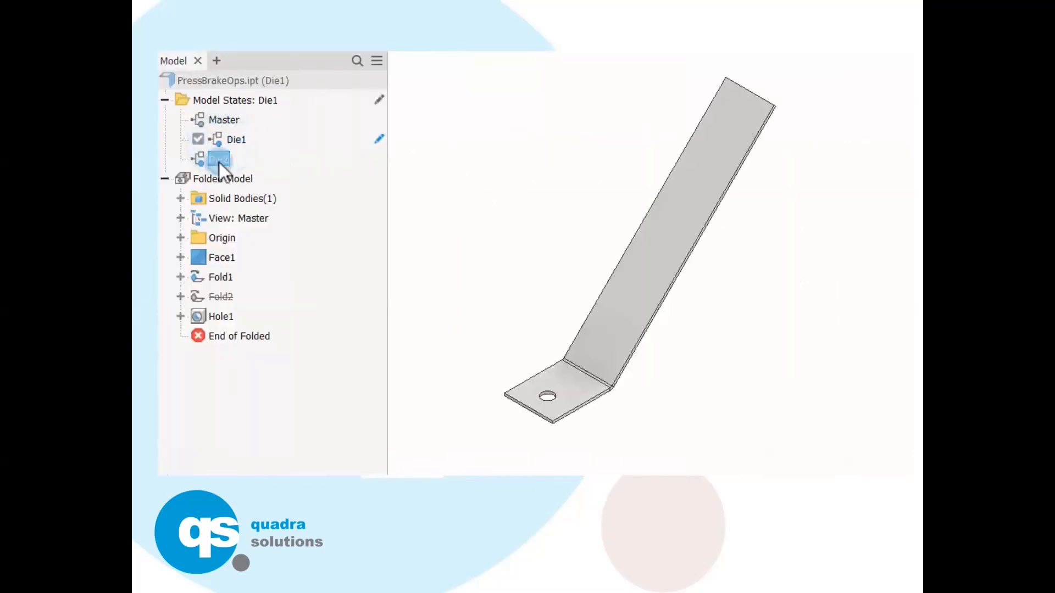
pyautogui.doubleClick(225, 117)
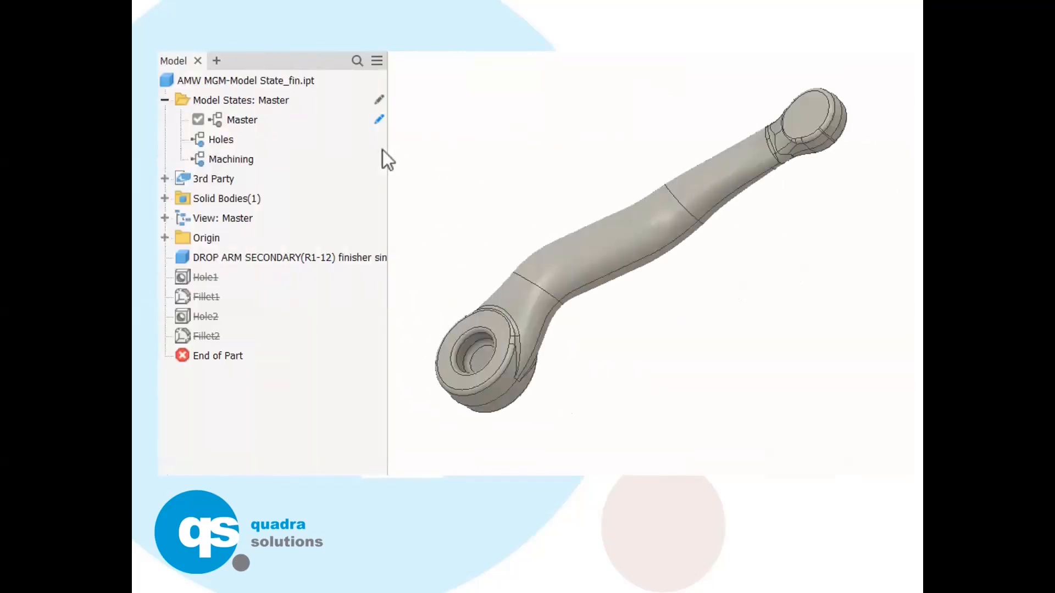
# Switch the drop arm through its Holes and Machining model states and return it to Master
pyautogui.doubleClick(223, 141)
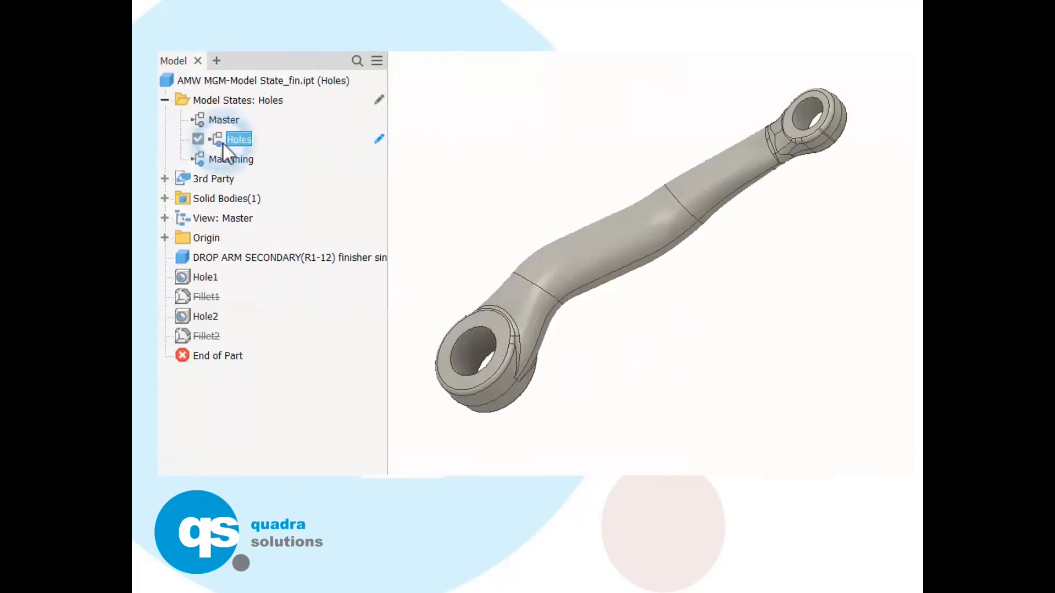
pyautogui.doubleClick(227, 159)
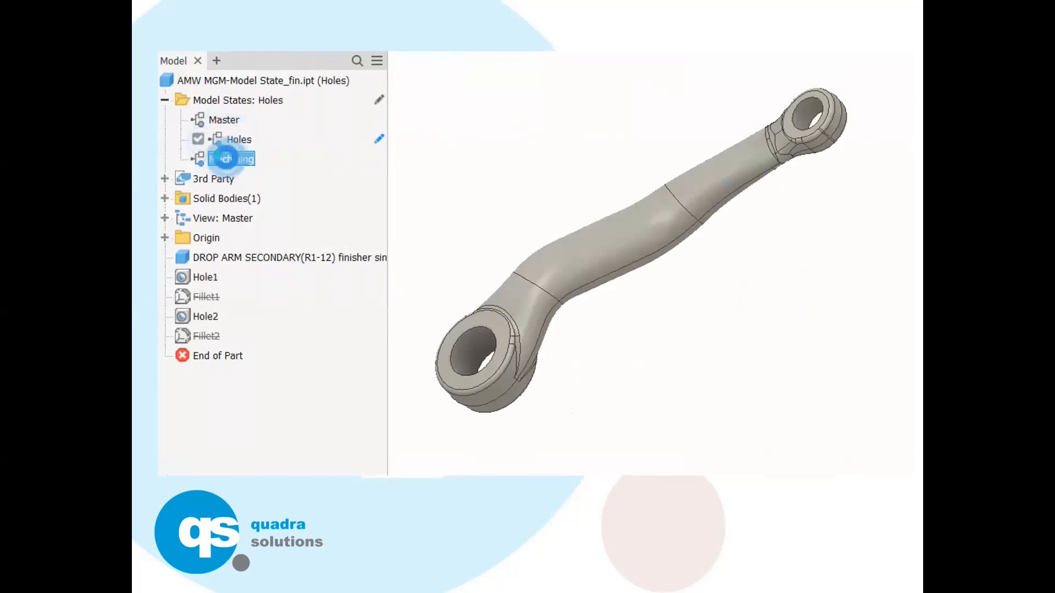
pyautogui.doubleClick(232, 121)
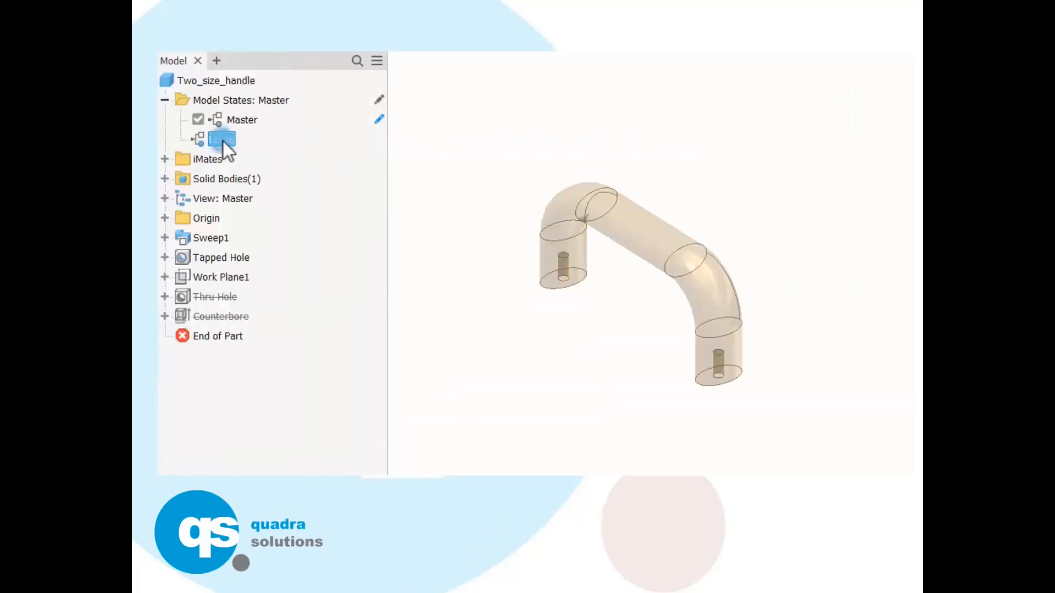
# Activate the two-size handle's Large model state, return it to Master, and activate the straight tube's Bent model state
pyautogui.doubleClick(223, 141)
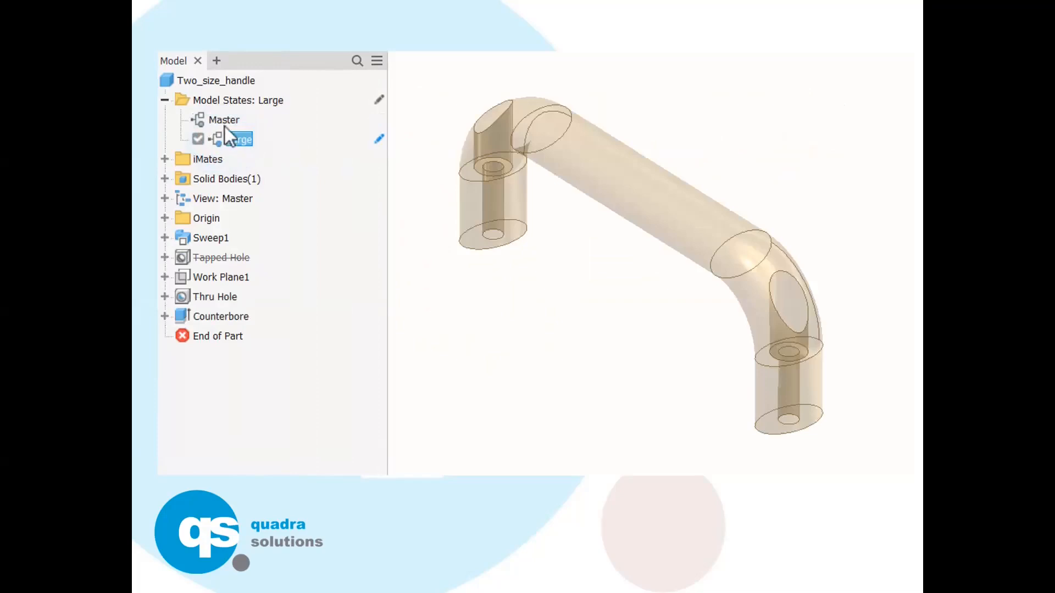
pyautogui.doubleClick(226, 121)
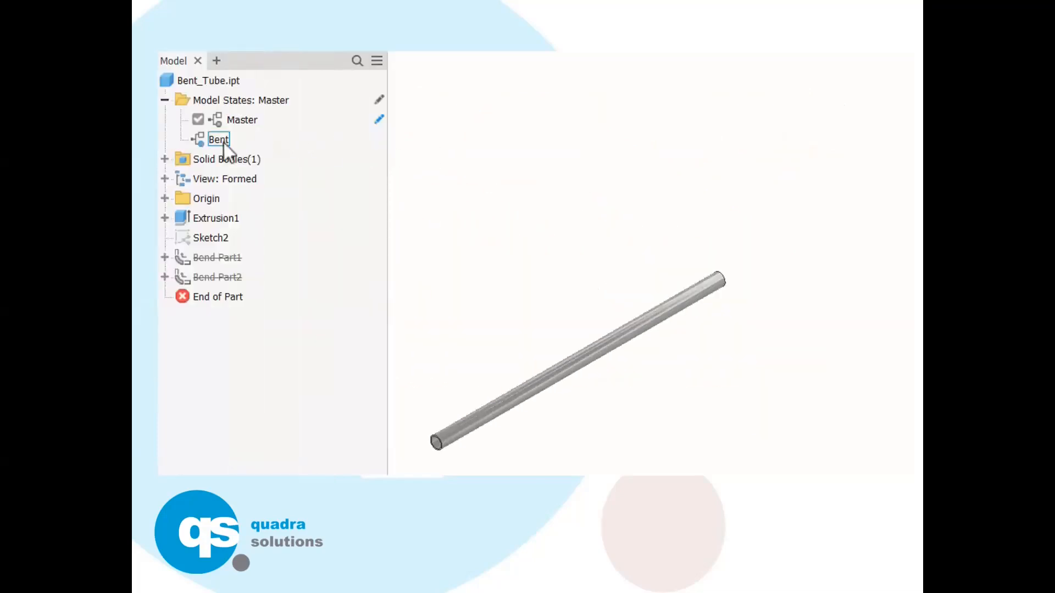
pyautogui.doubleClick(219, 141)
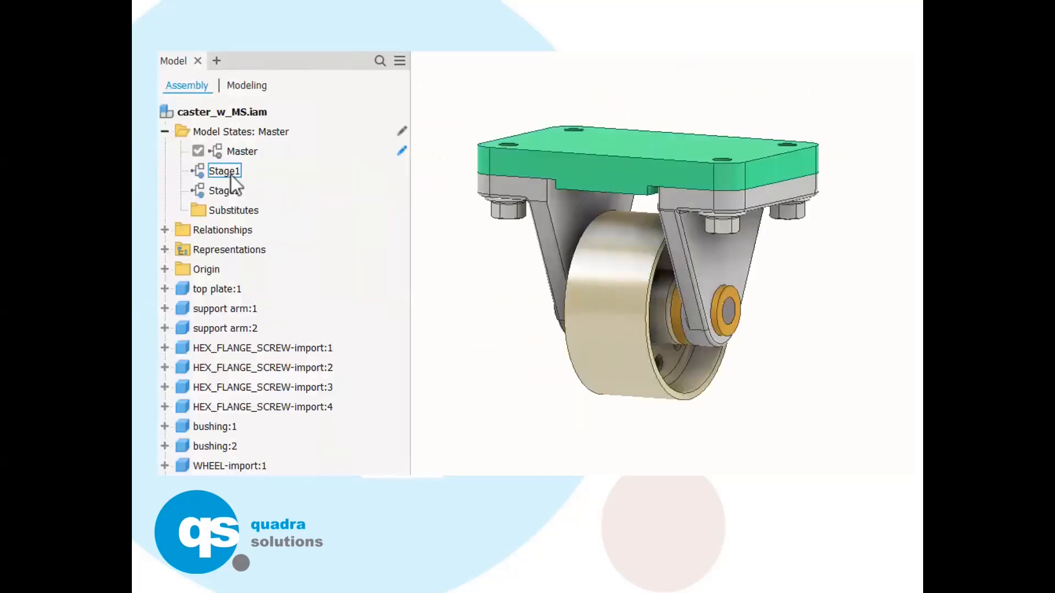
# Switch the caster assembly through its Stage1 and Stage2 model states and return it to Master
pyautogui.doubleClick(227, 173)
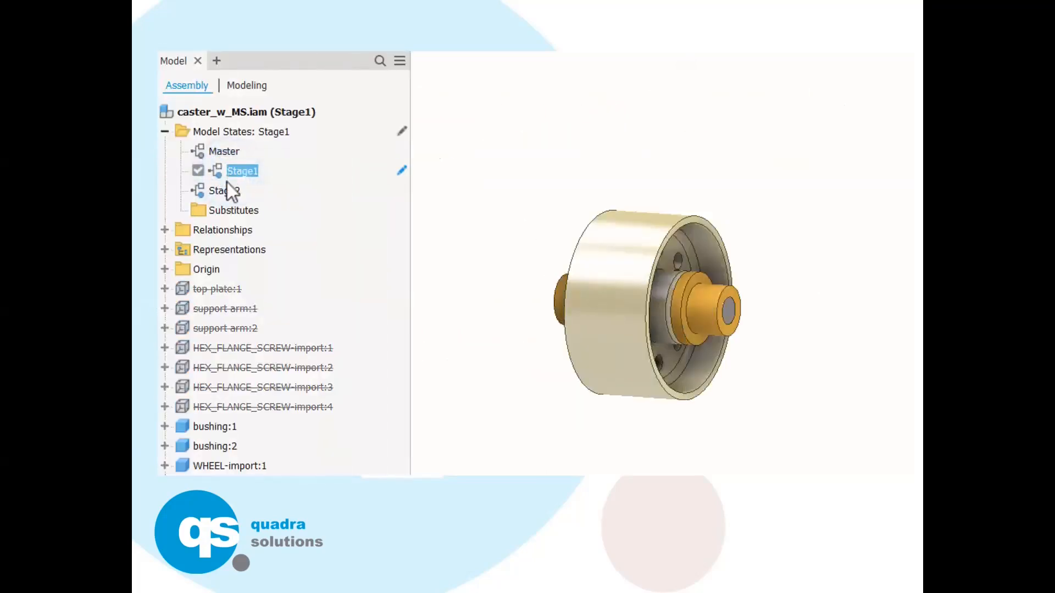
pyautogui.doubleClick(228, 191)
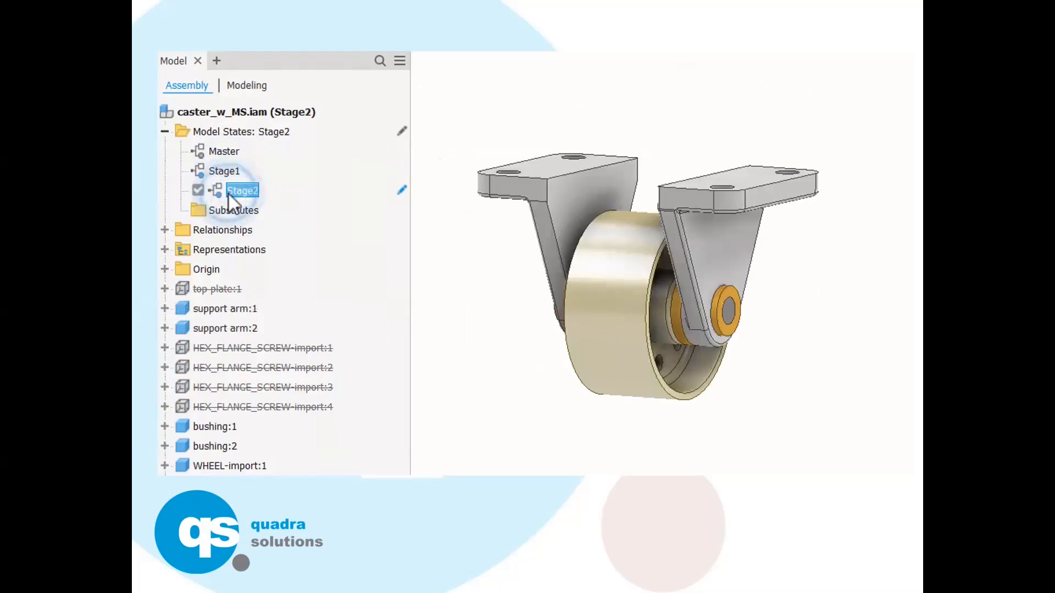
pyautogui.doubleClick(222, 150)
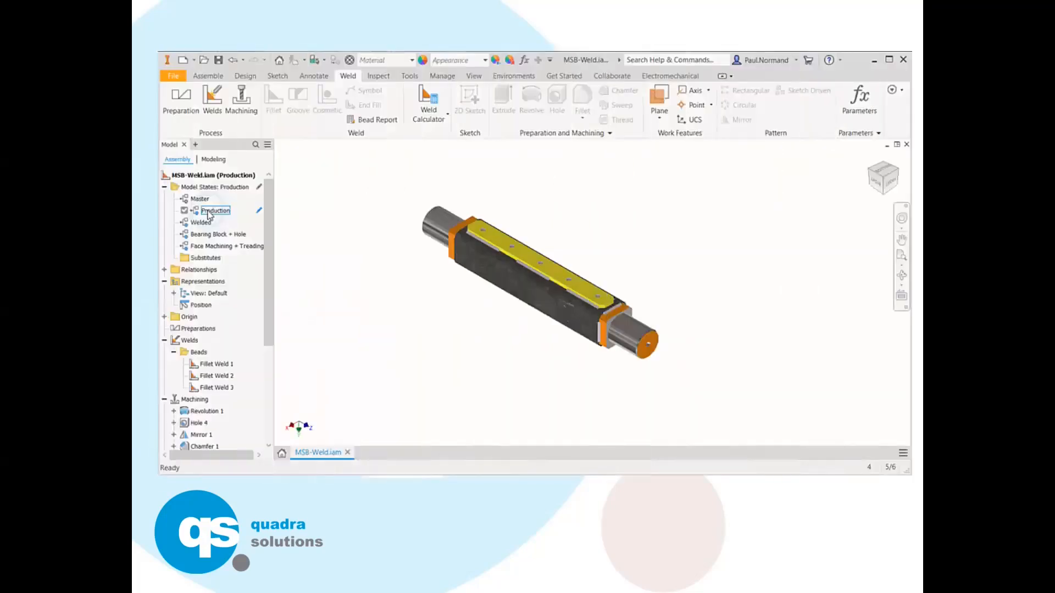
# Cycle the MSB-Weld weldment from Production through Welded, Bearing Block + Hole and Face Machining + Treading, and reactivate Master
pyautogui.click(198, 222)
pyautogui.doubleClick(198, 235)
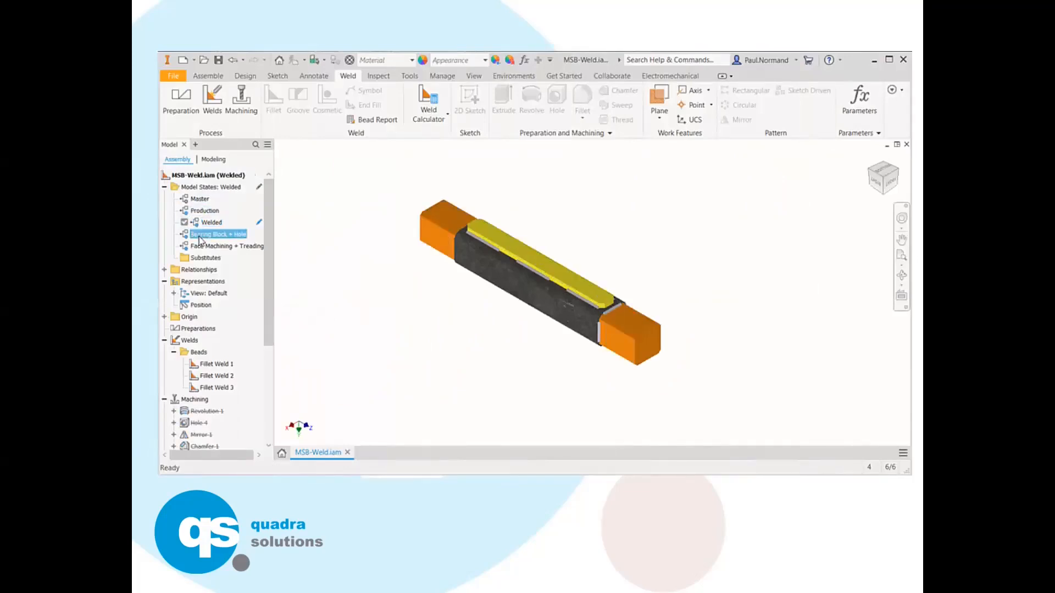
pyautogui.click(198, 247)
pyautogui.click(201, 199)
pyautogui.doubleClick(202, 199)
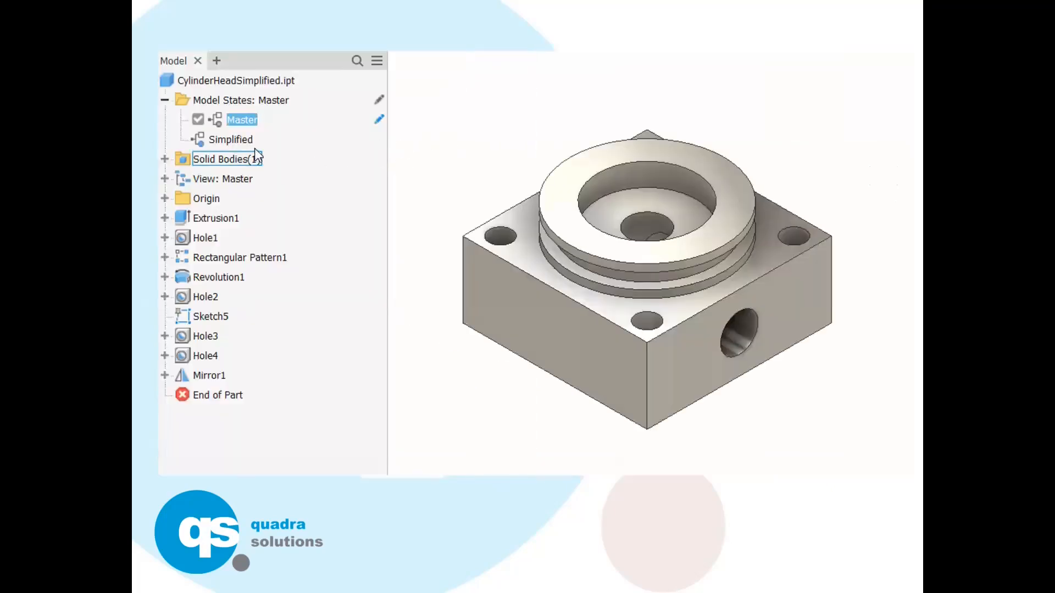
# Activate the cylinder head's Simplified state, restore its Master, and activate Die1 and Die2 in the press-brake part
pyautogui.doubleClick(232, 140)
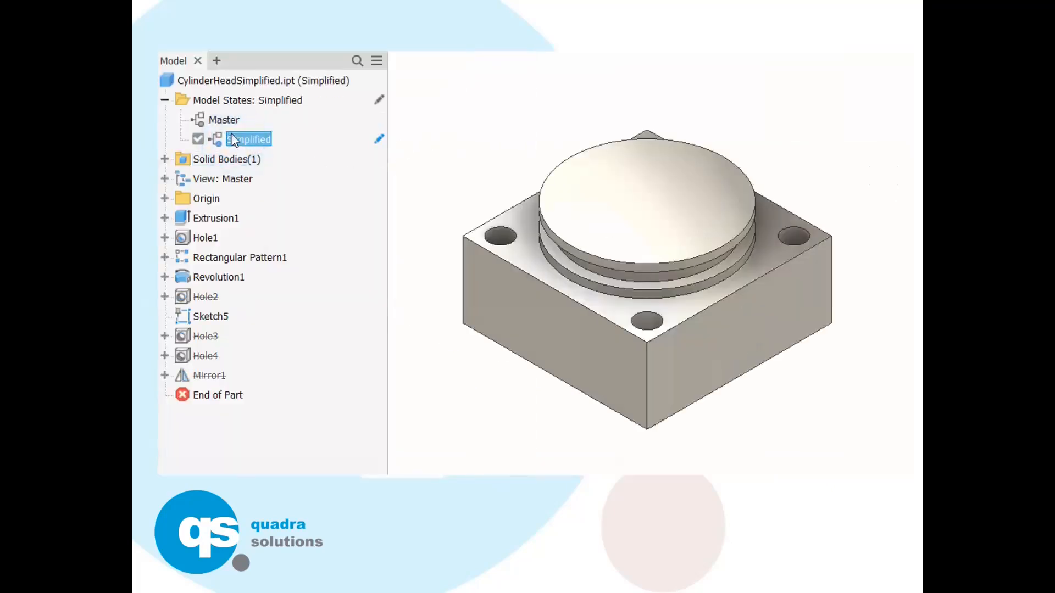
pyautogui.doubleClick(229, 121)
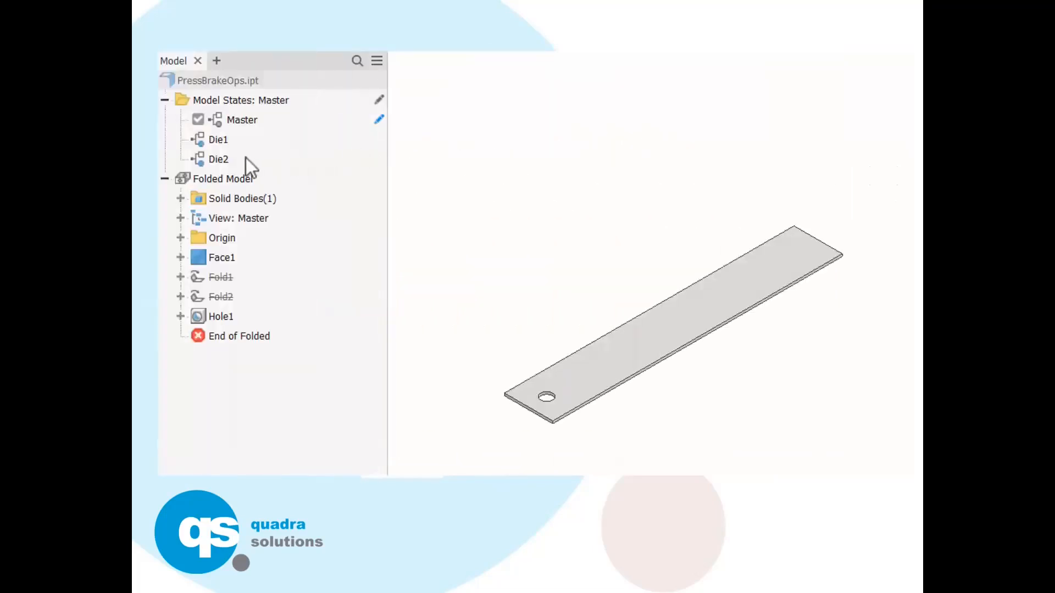
pyautogui.doubleClick(219, 144)
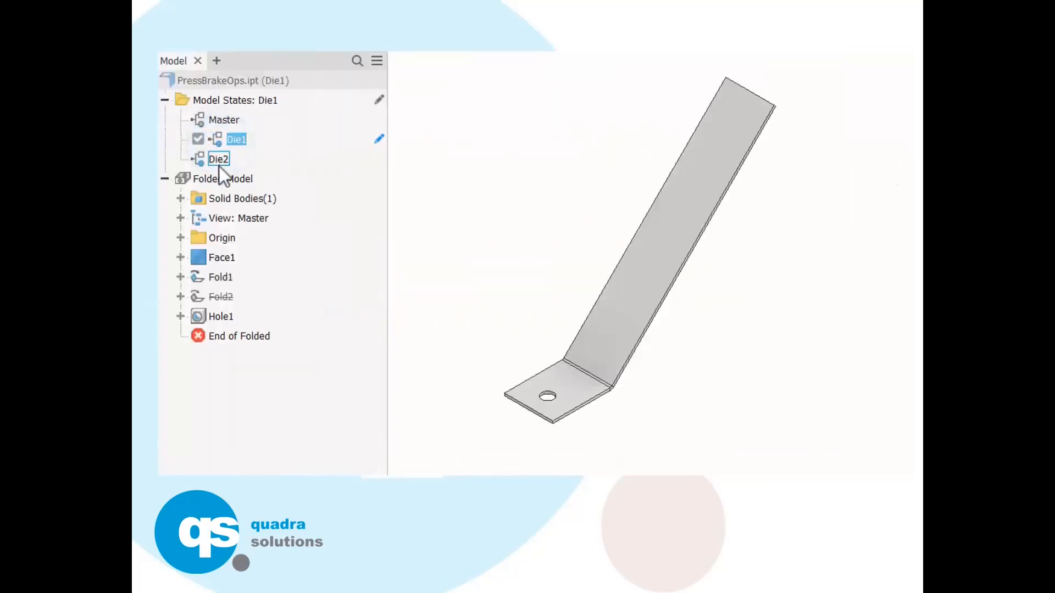
pyautogui.doubleClick(218, 160)
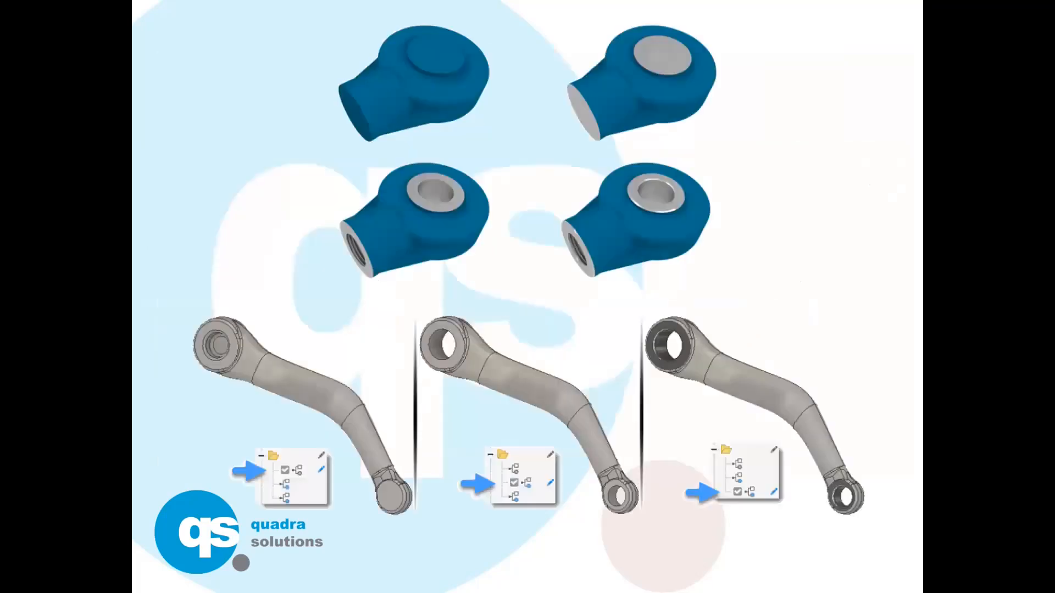
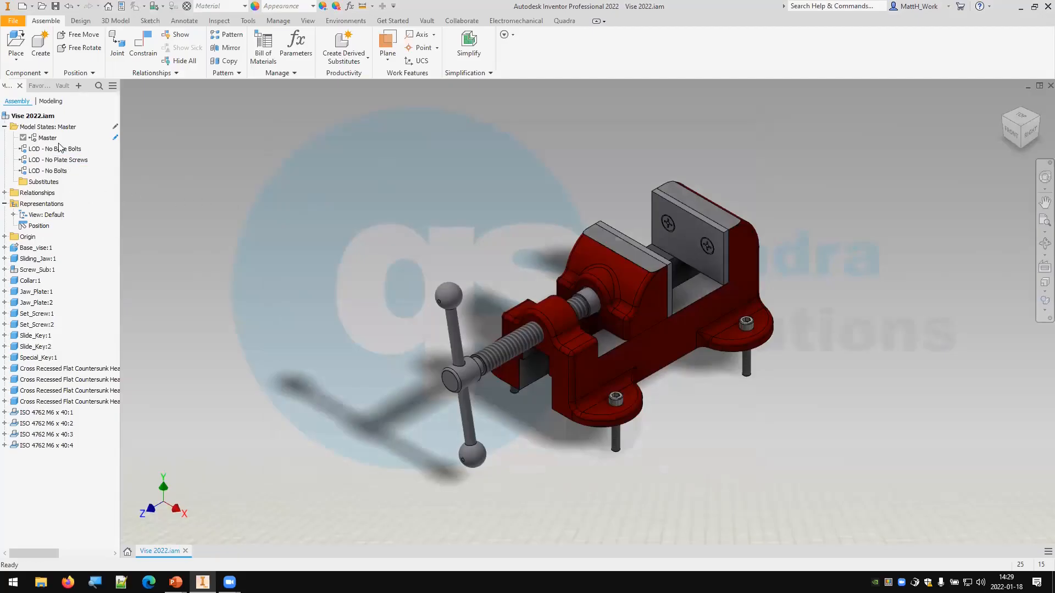
# Activate the LOD - No Bolts model state in the Vise 2022 assembly
pyautogui.click(50, 171)
pyautogui.click(41, 226)
pyautogui.click(48, 173)
pyautogui.doubleClick(48, 172)
pyautogui.click(725, 208)
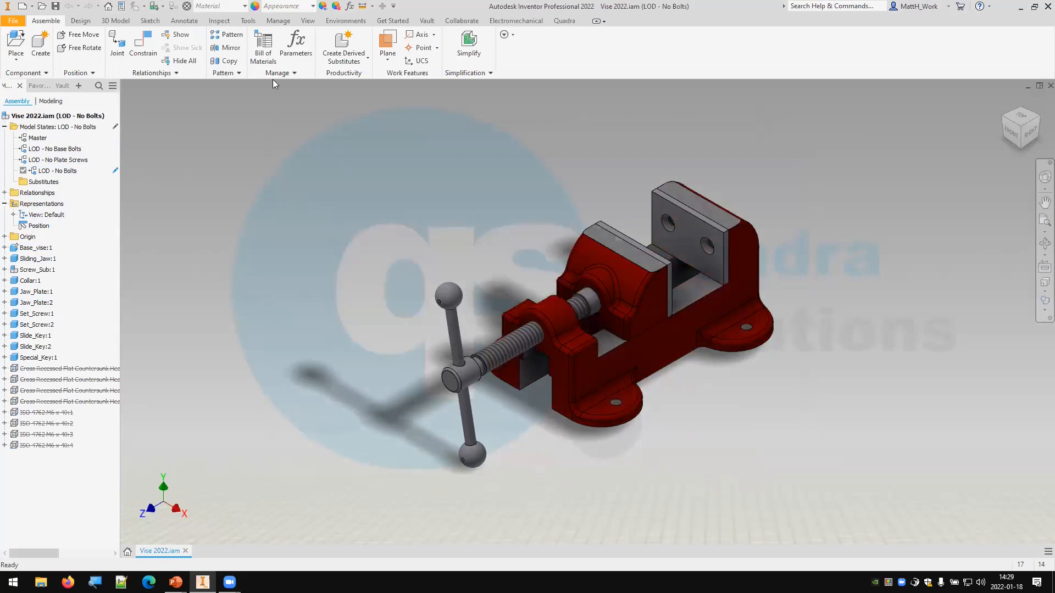
# Open the bill of materials, agree to activate Master and show its BOM, review it and close it
pyautogui.click(266, 48)
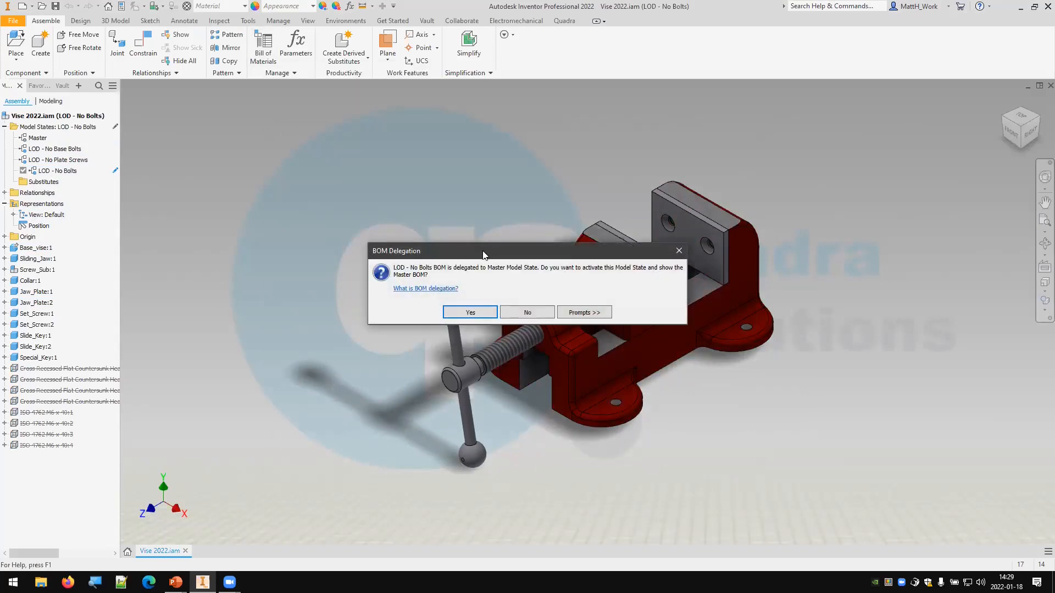
pyautogui.moveTo(484, 251); pyautogui.dragTo(389, 156)
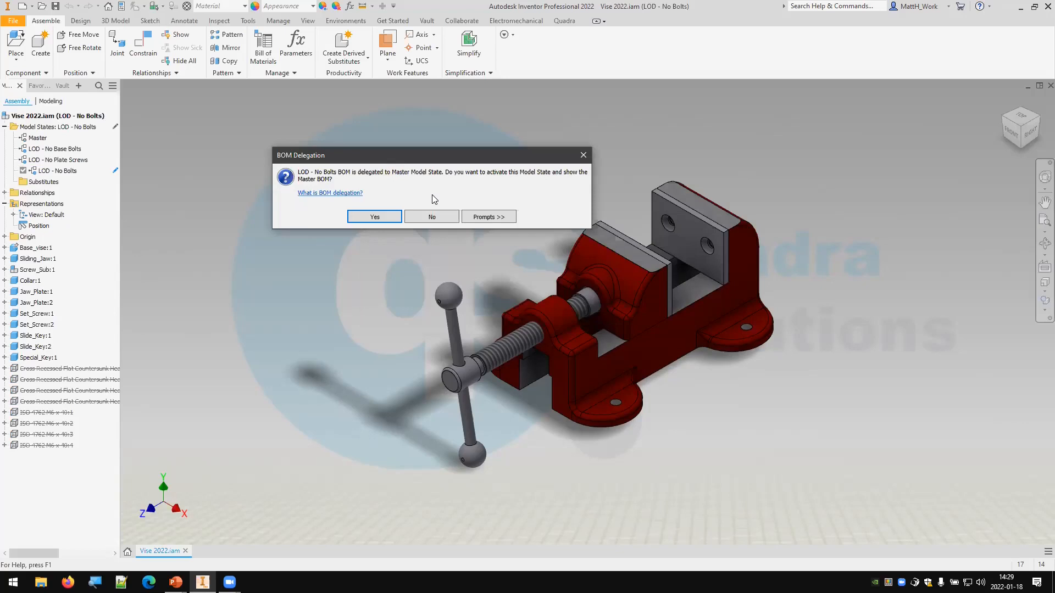
pyautogui.click(365, 214)
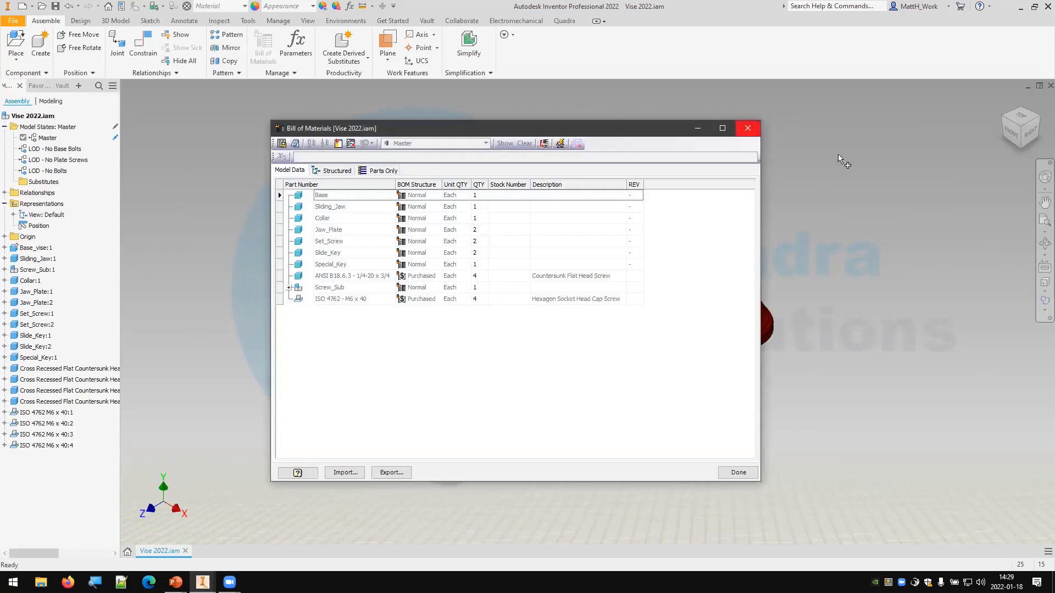
pyautogui.click(745, 132)
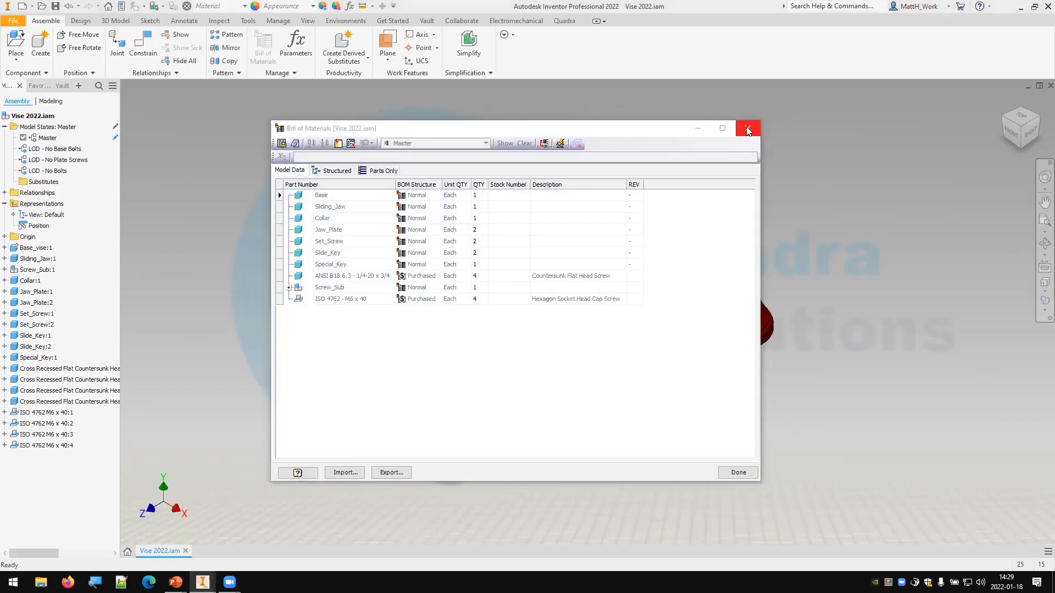
# Duplicate the LOD - No Bolts model state in the Vise 2022 assembly
pyautogui.rightClick(38, 127)
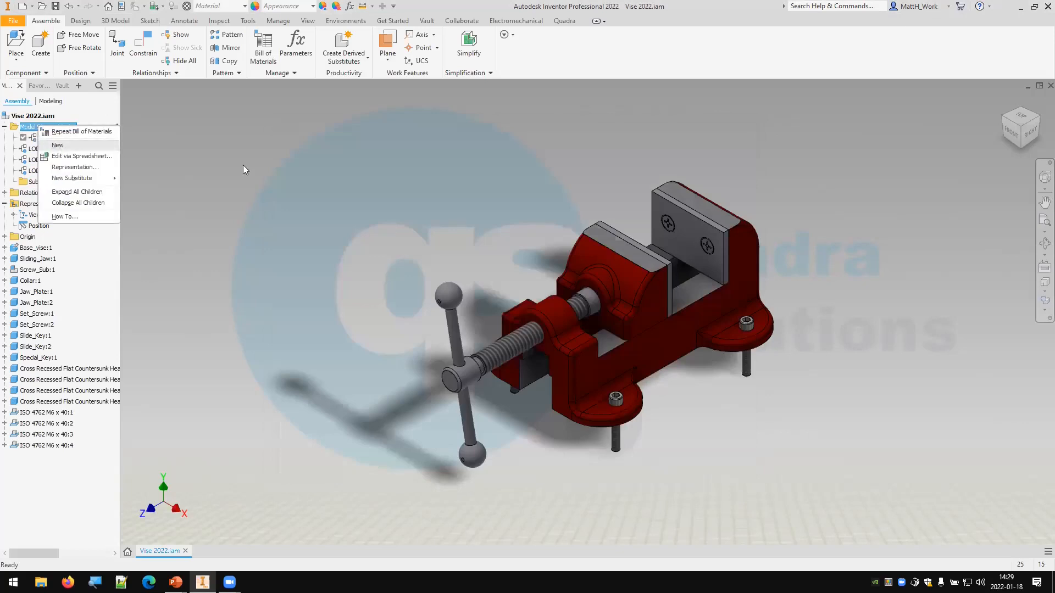
pyautogui.click(296, 180)
pyautogui.rightClick(42, 173)
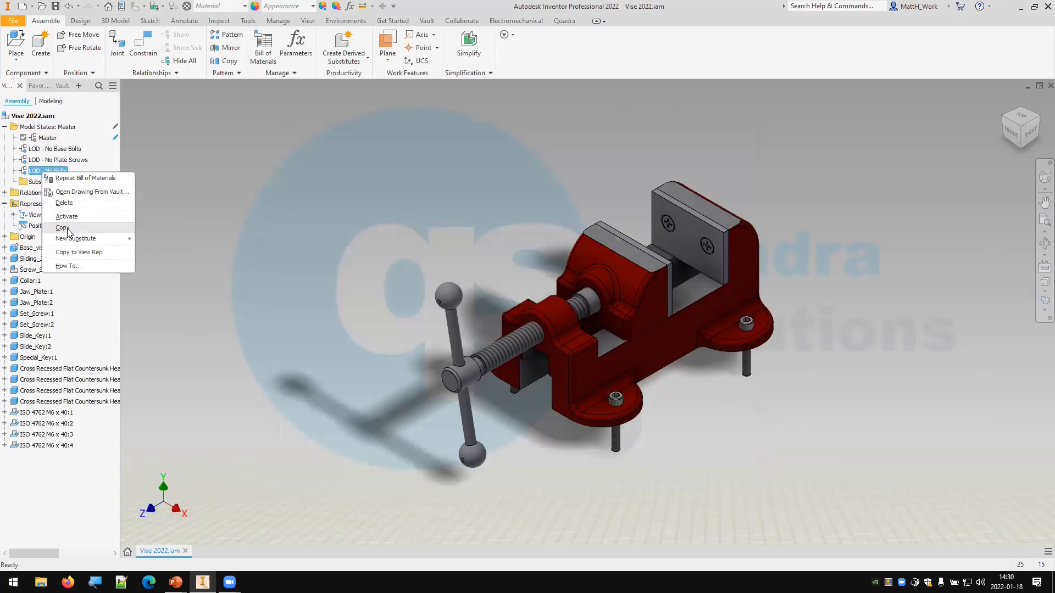
pyautogui.click(66, 228)
pyautogui.click(58, 183)
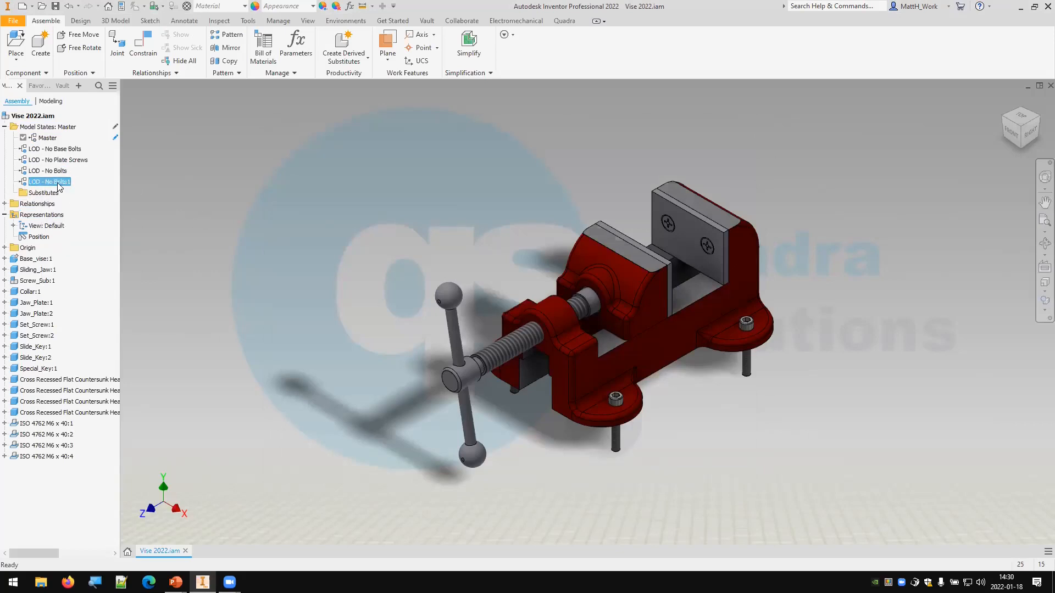
pyautogui.click(265, 220)
# Activate the copied No Bolts model state without saving the listed part, and review its bill of materials
pyautogui.doubleClick(37, 183)
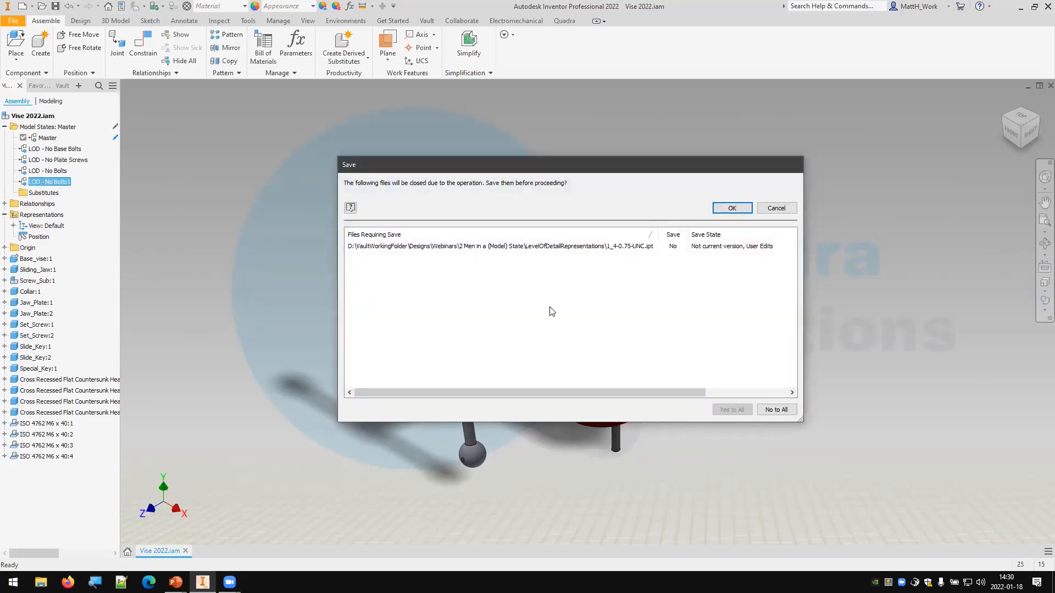
pyautogui.click(723, 210)
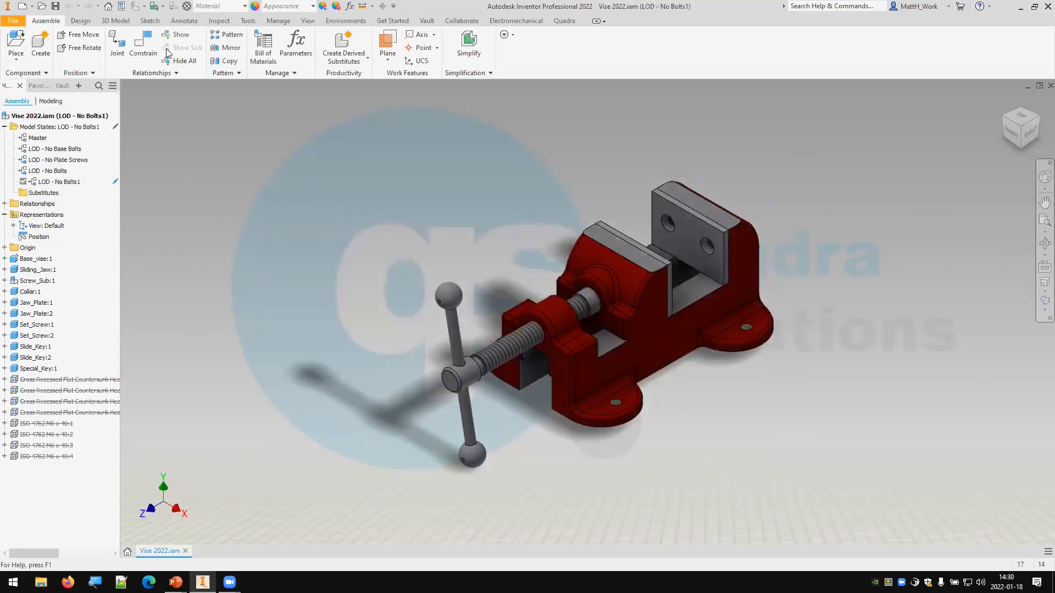
pyautogui.click(262, 57)
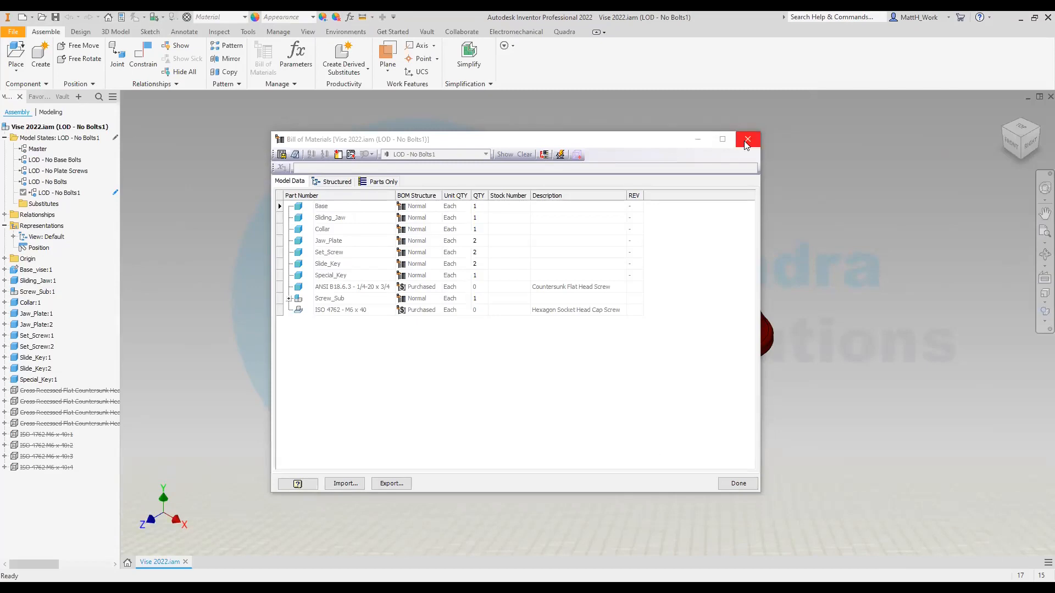
pyautogui.click(747, 144)
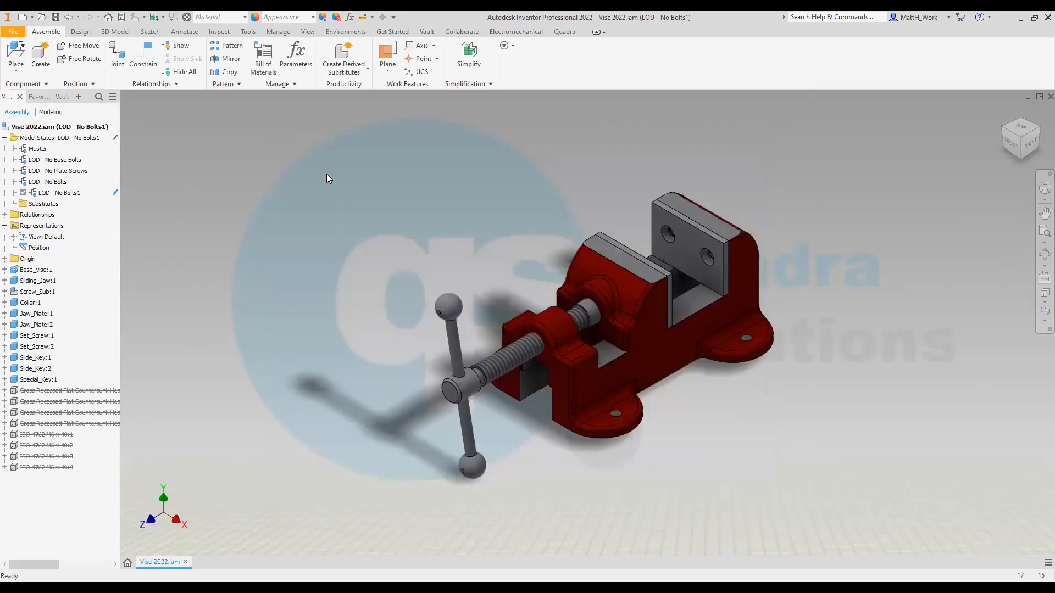
# Open the Vise.iam assembly from the recent documents and show it in its home view
pyautogui.click(127, 563)
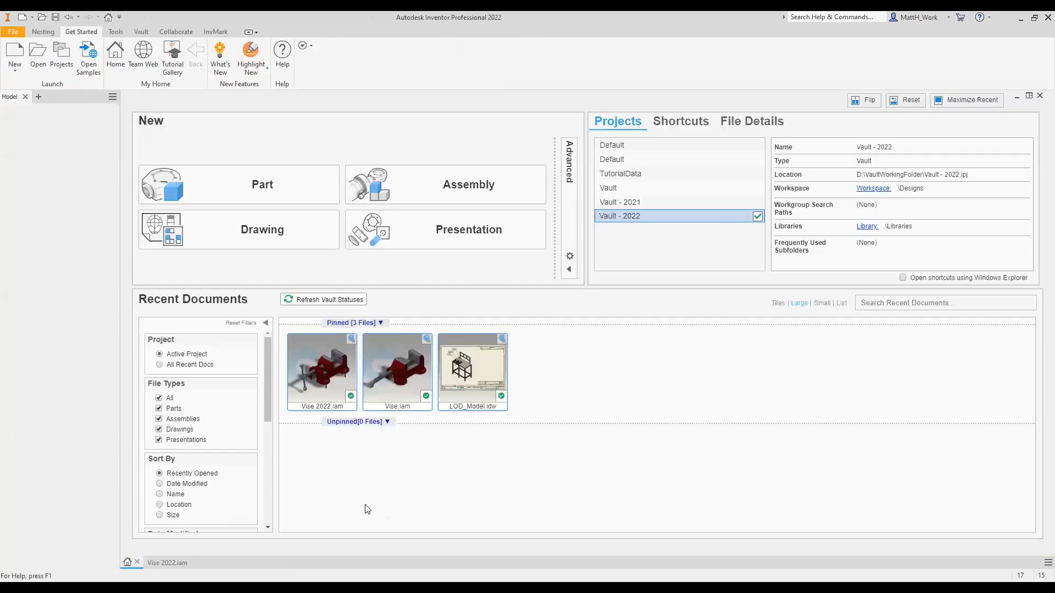
pyautogui.click(399, 383)
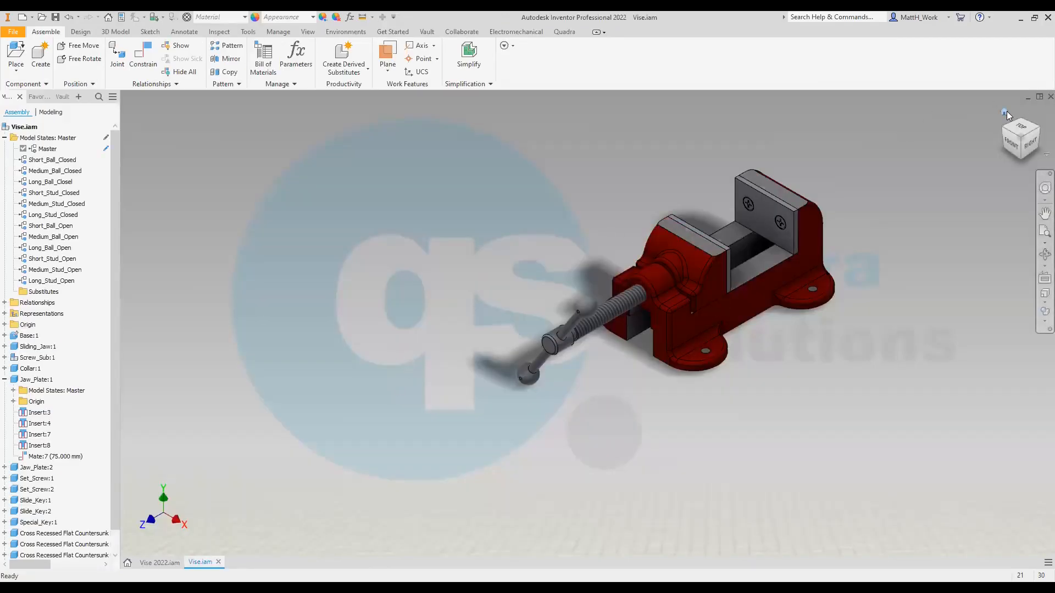
pyautogui.click(1006, 113)
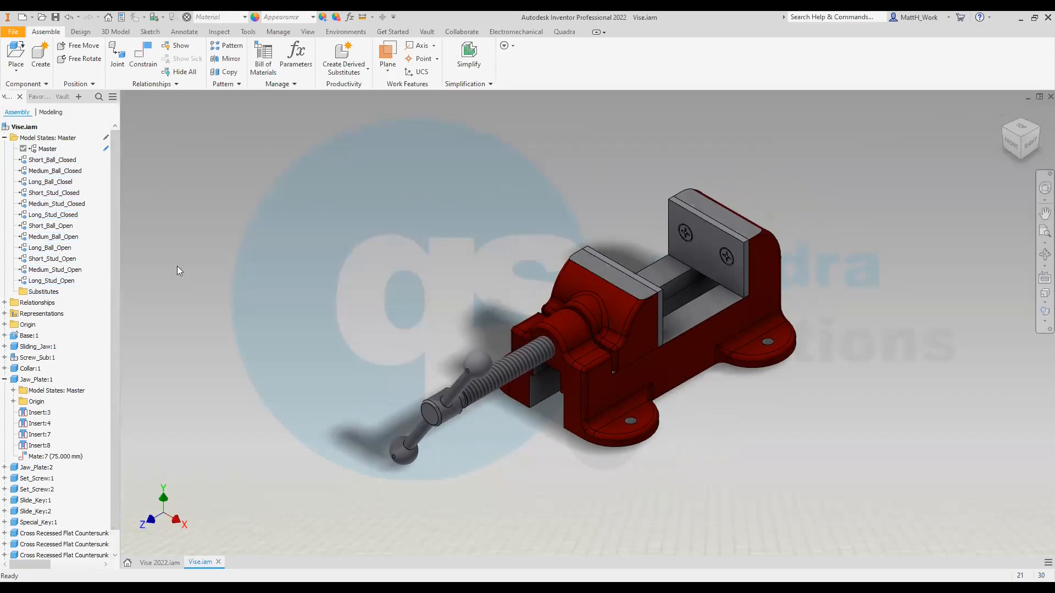
# Open the Screw_Sub subassembly from the vise, and from it open the Vise_Screw part
pyautogui.click(505, 365)
pyautogui.rightClick(505, 365)
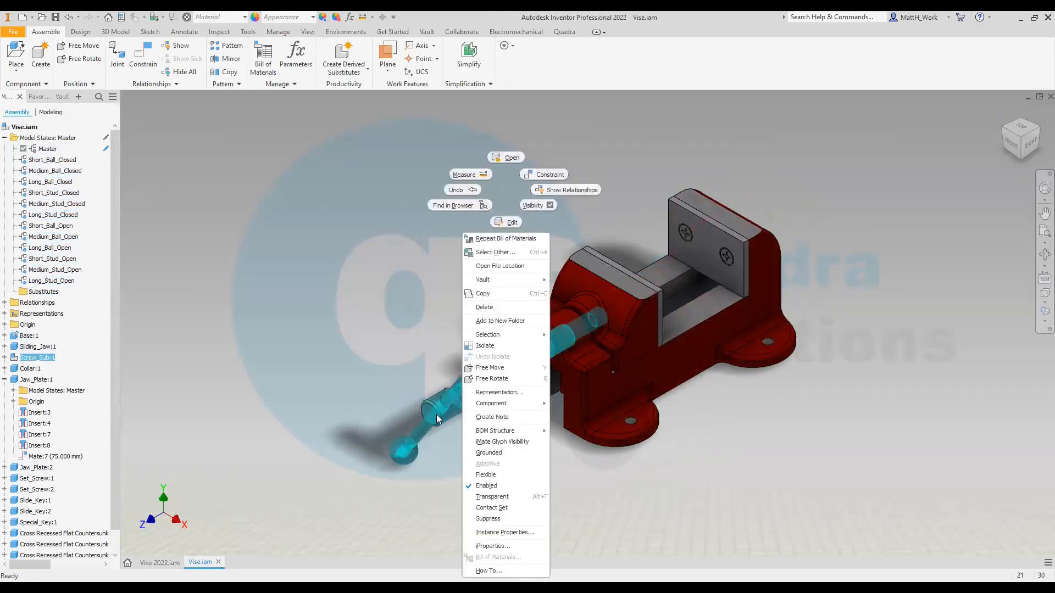
pyautogui.click(501, 157)
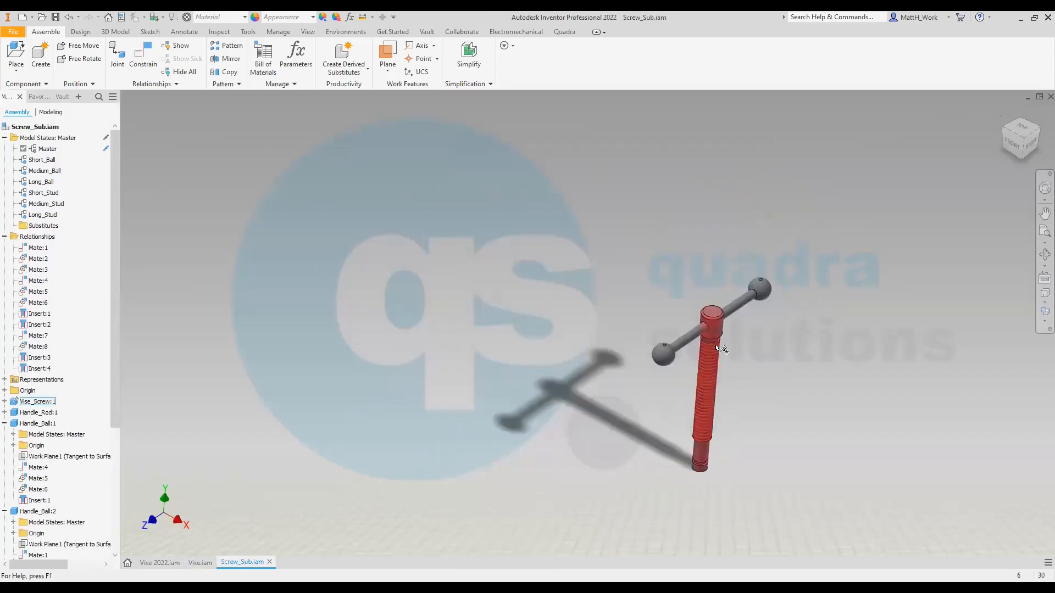
pyautogui.rightClick(711, 399)
pyautogui.click(691, 190)
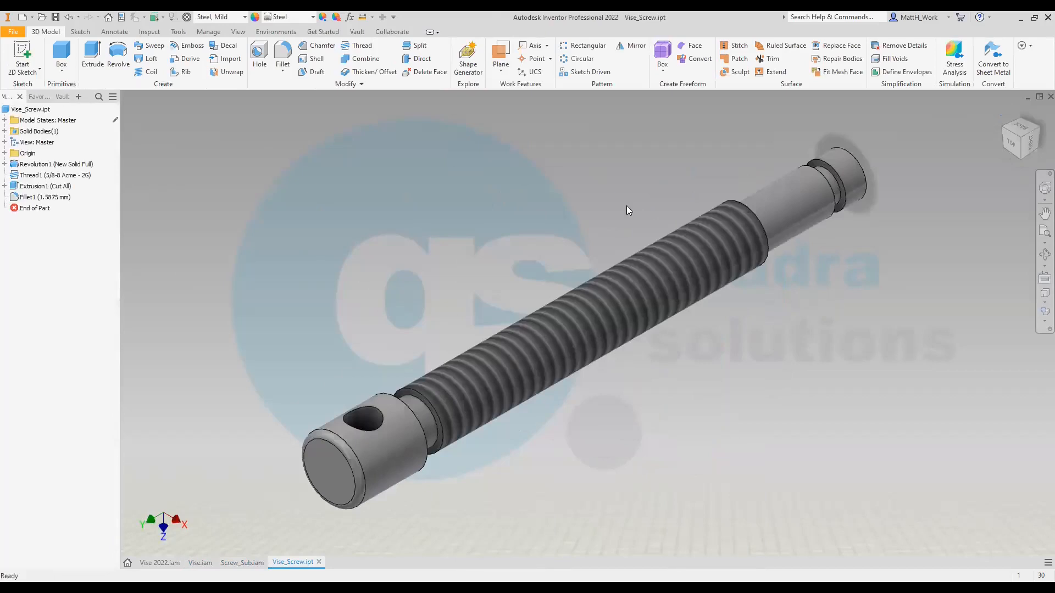
pyautogui.scroll(3, 451, 268)
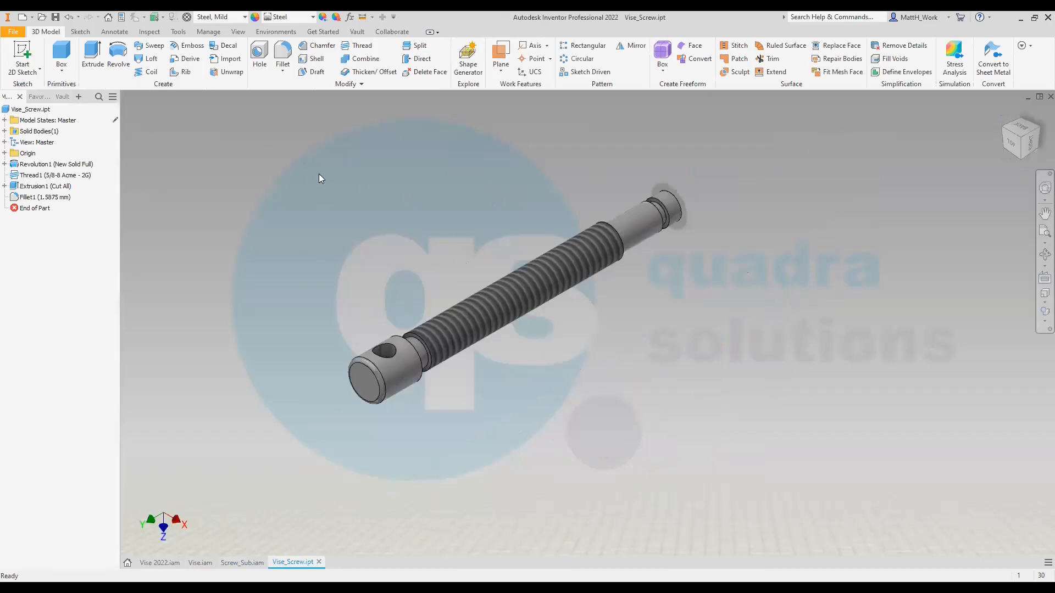
# Expand the Vise_Screw part's model states and create a new one
pyautogui.click(4, 120)
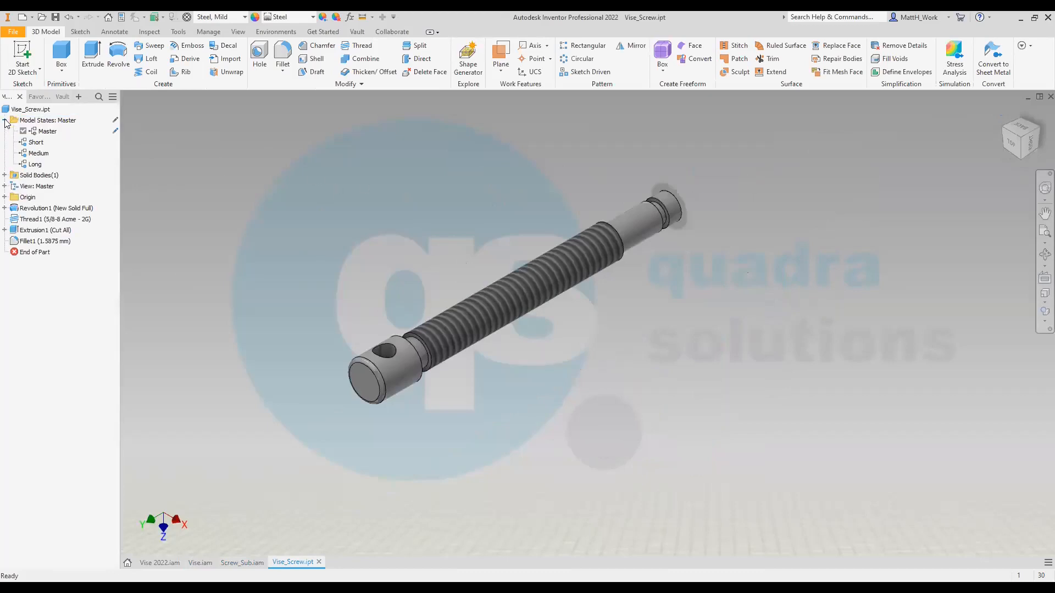
pyautogui.rightClick(48, 121)
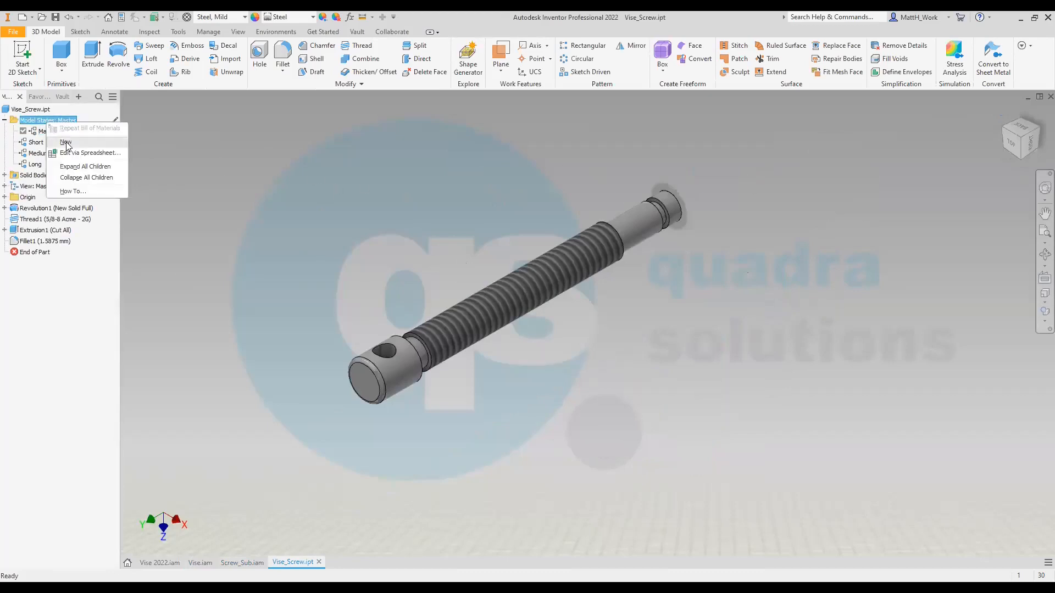
pyautogui.click(66, 143)
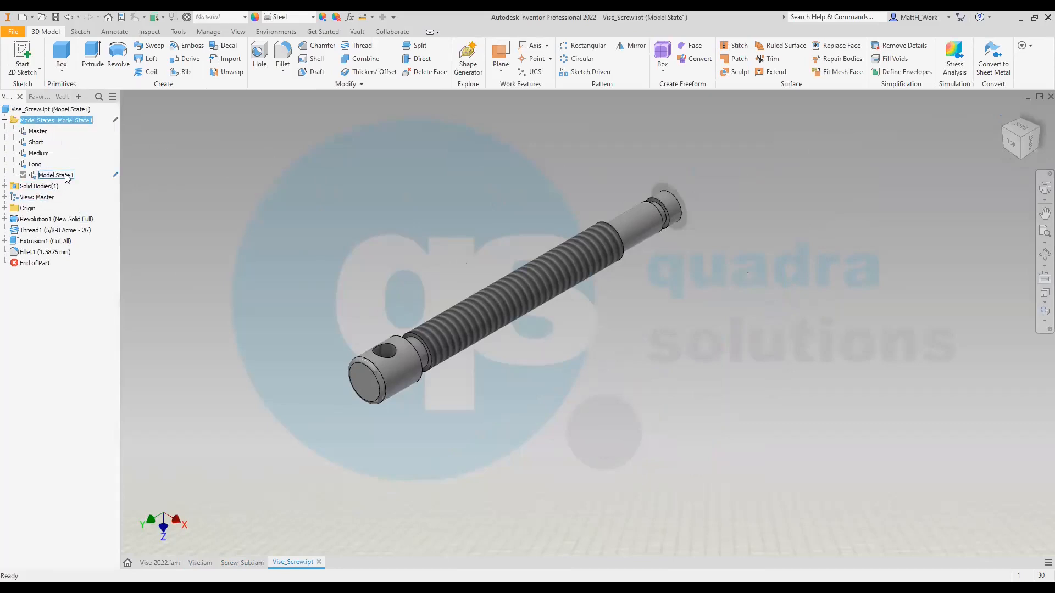
# Edit the sketch of the screw's revolution and set the overall screw length to 300 mm
pyautogui.click(4, 219)
pyautogui.doubleClick(33, 230)
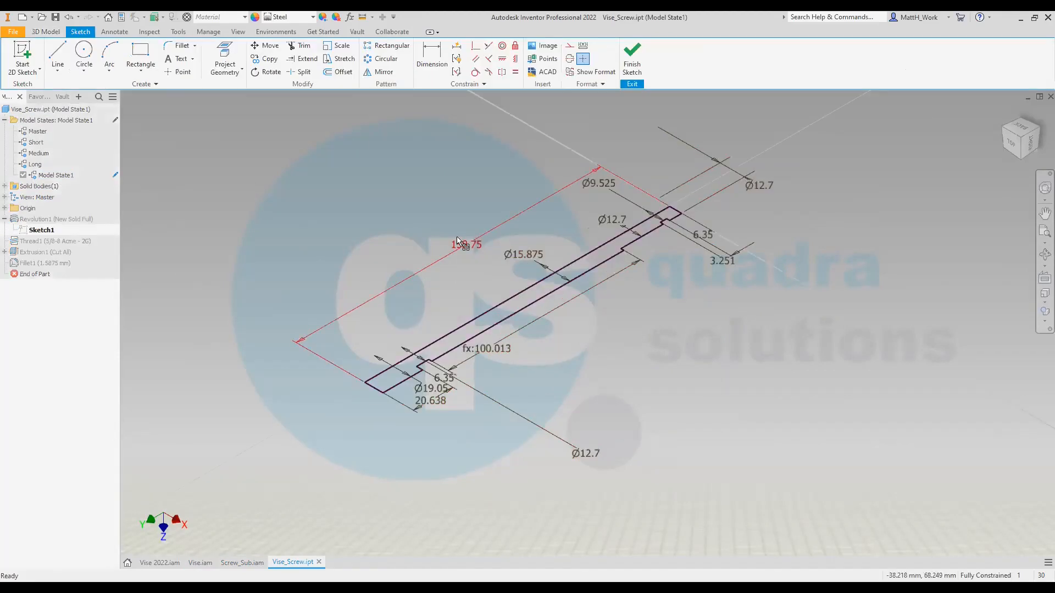
pyautogui.doubleClick(465, 244)
pyautogui.write('300')
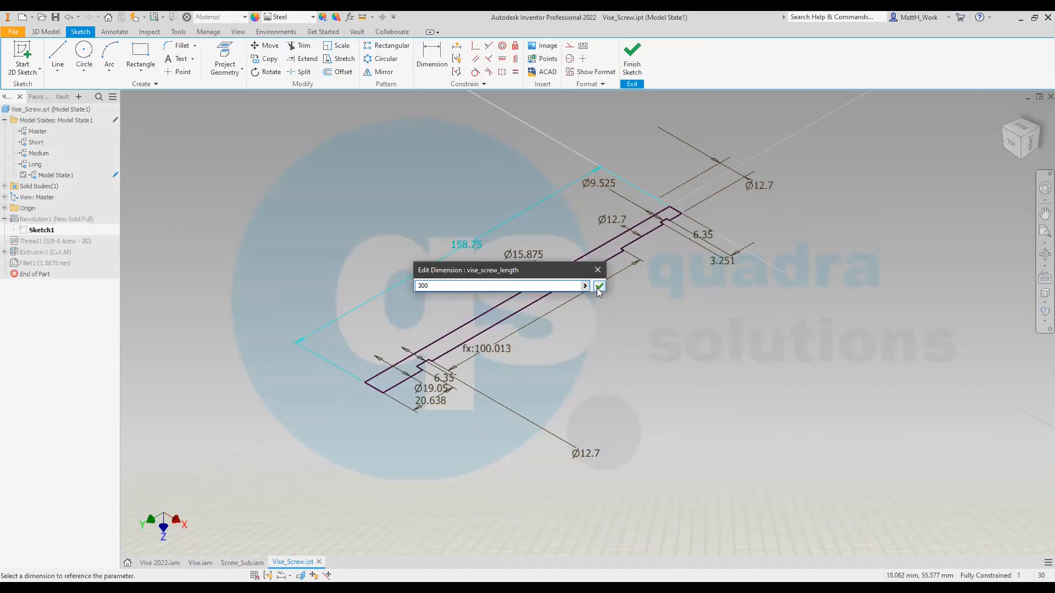
pyautogui.click(598, 286)
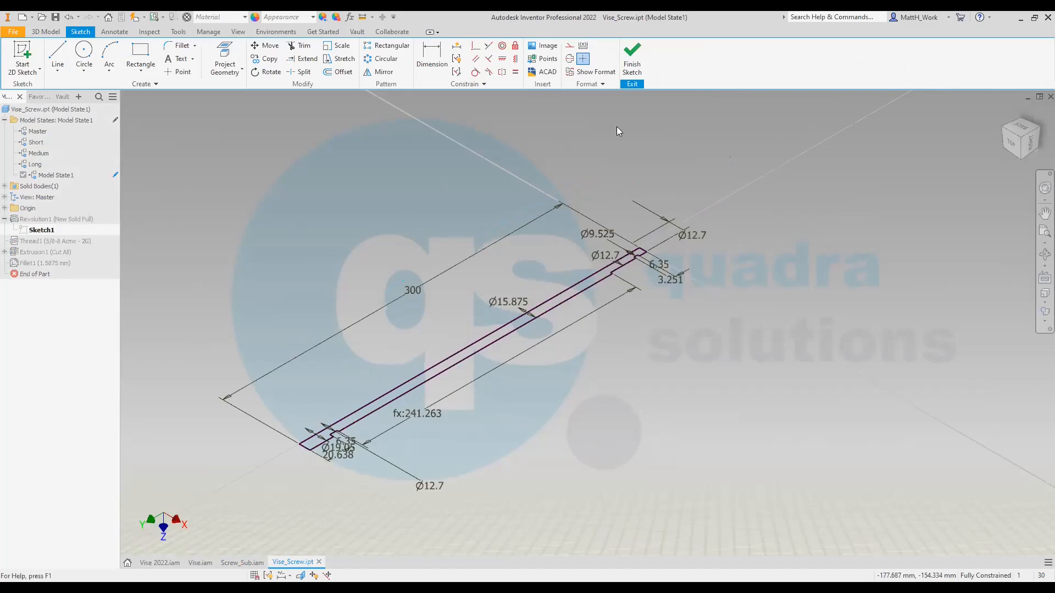
# Finish the screw's sketch and rename the new model state as Extra Long
pyautogui.hotkey('ctrl', 'Return')
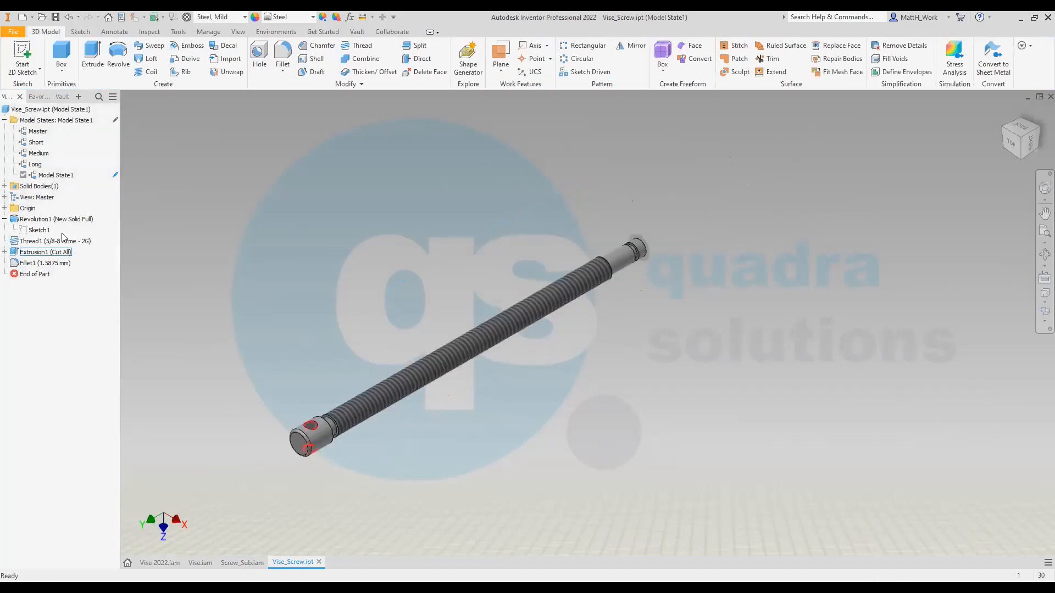
pyautogui.click(54, 176)
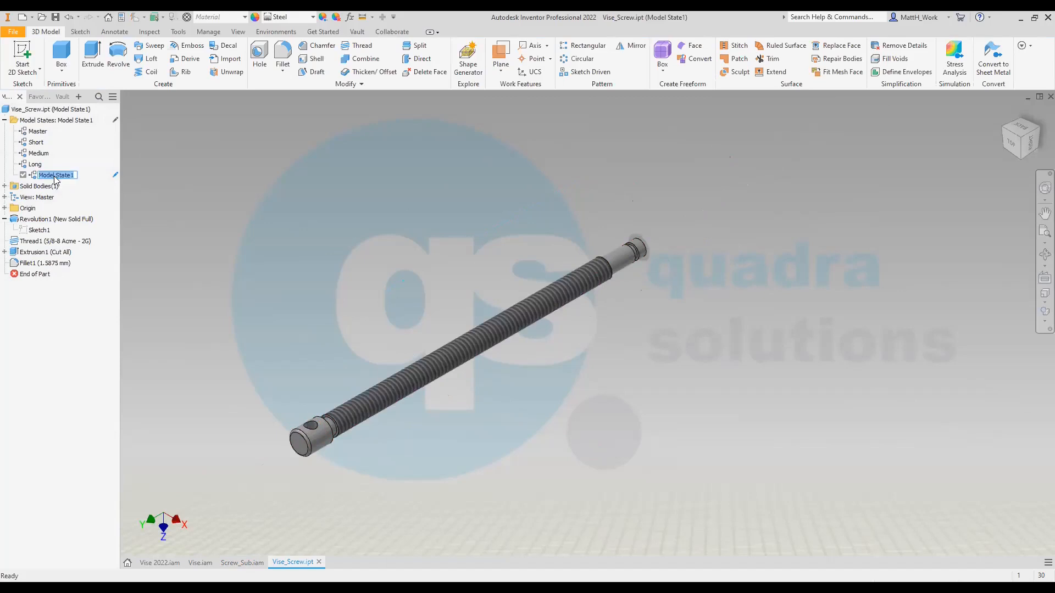
pyautogui.write('ExtraLong')
pyautogui.press('Return')
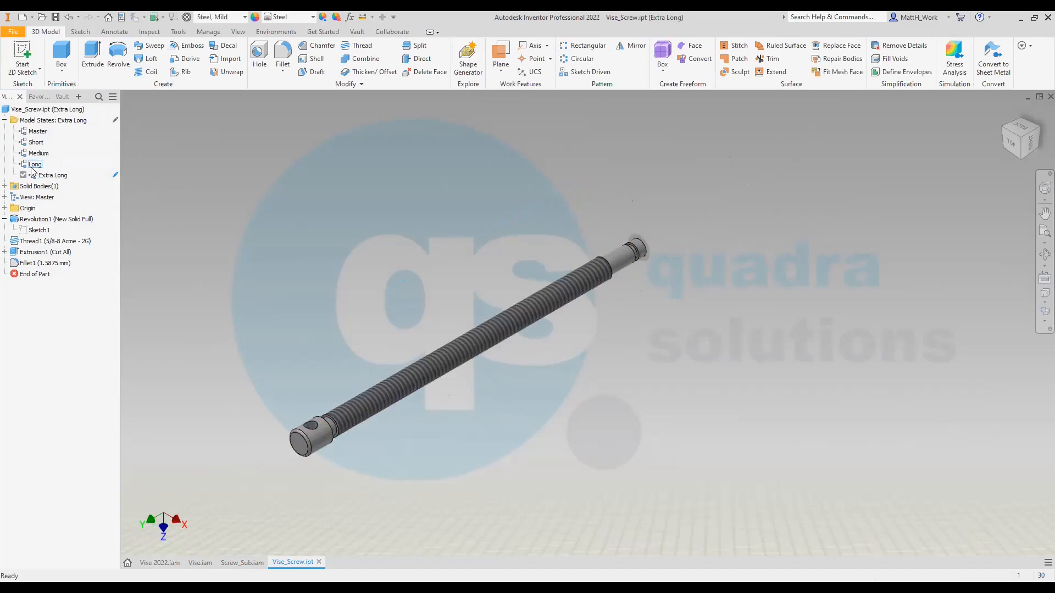
# Activate the Long, Medium, Short and Master model states of the screw in turn to compare their lengths
pyautogui.doubleClick(33, 165)
pyautogui.doubleClick(36, 153)
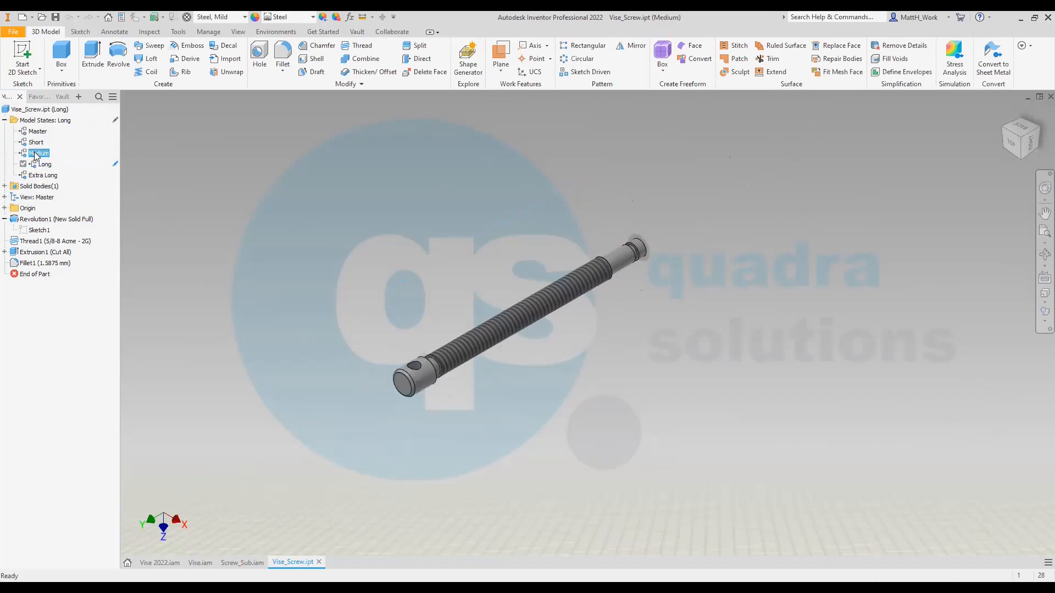
pyautogui.doubleClick(37, 143)
pyautogui.doubleClick(37, 131)
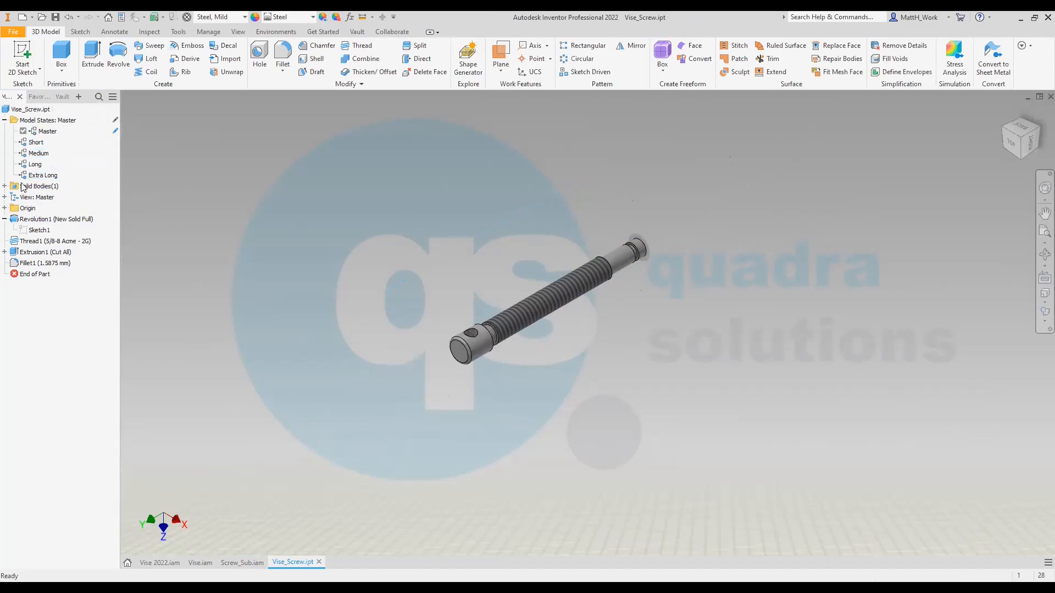
# Open the screw's model states for editing in a spreadsheet and review the table
pyautogui.rightClick(37, 121)
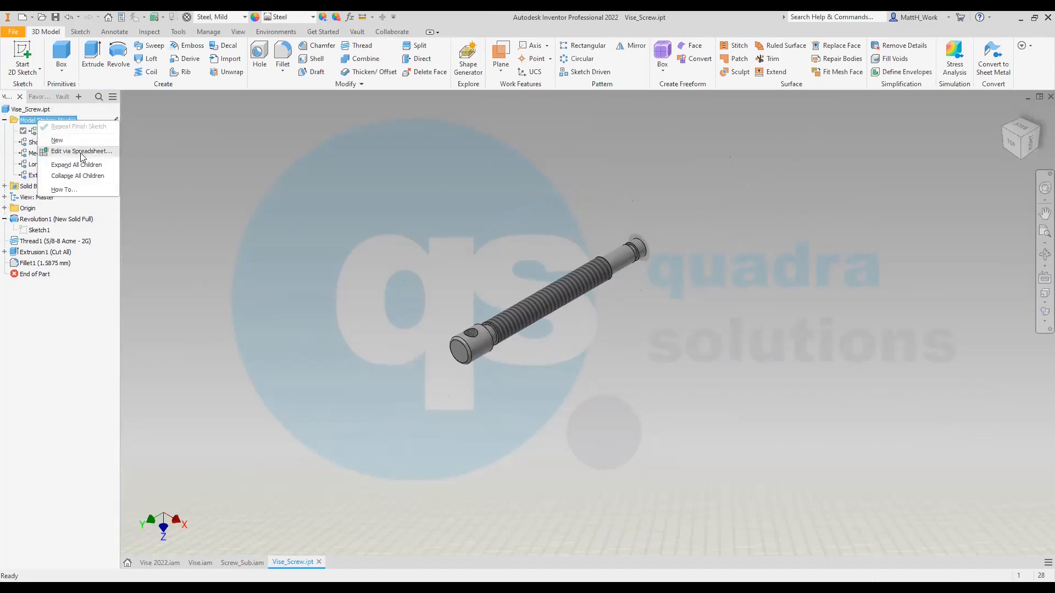
pyautogui.click(80, 153)
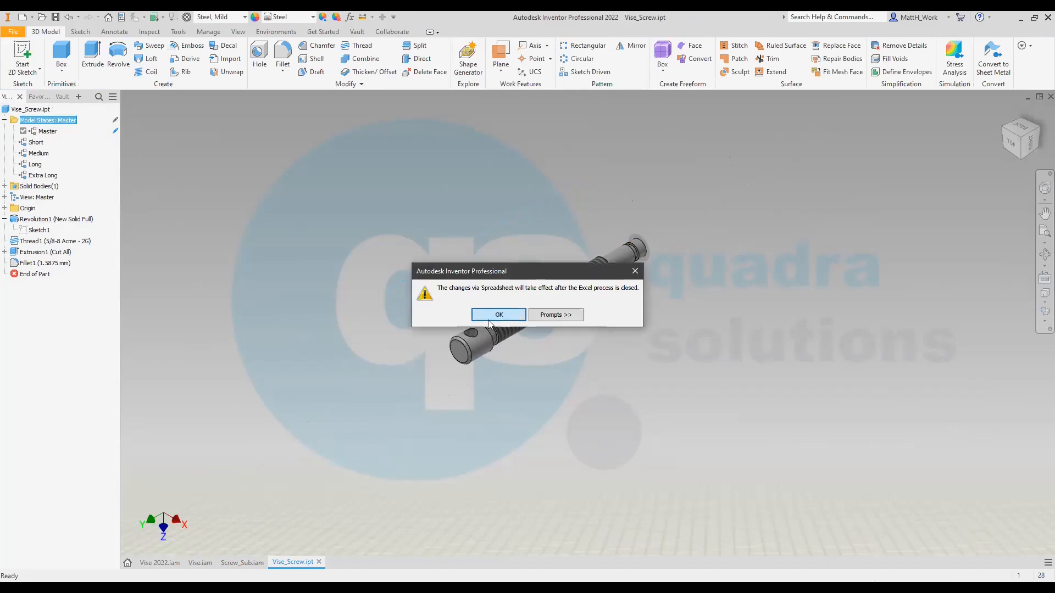
pyautogui.press('Return')
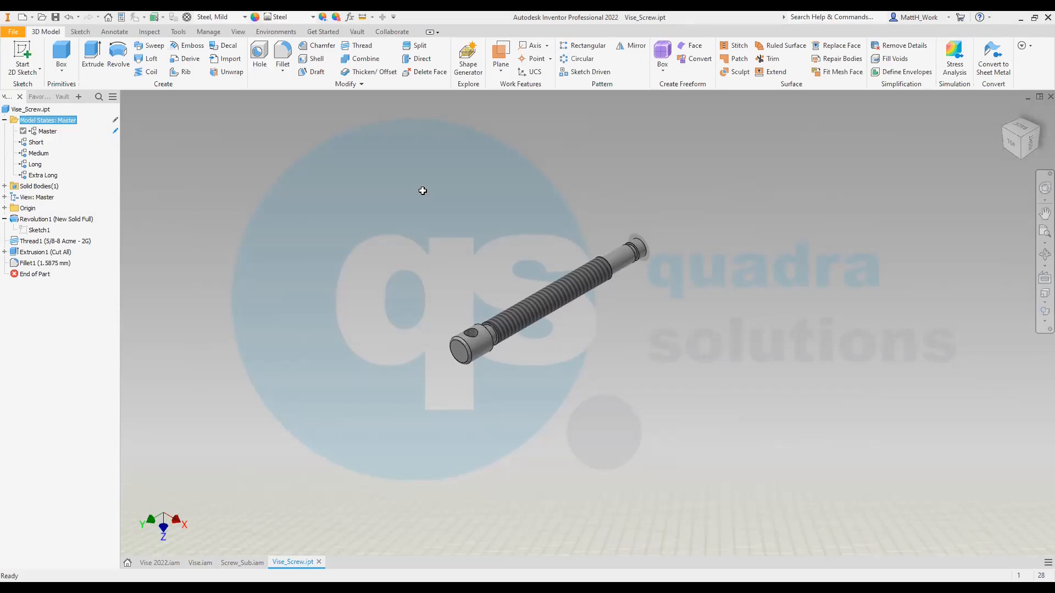
pyautogui.click(248, 182)
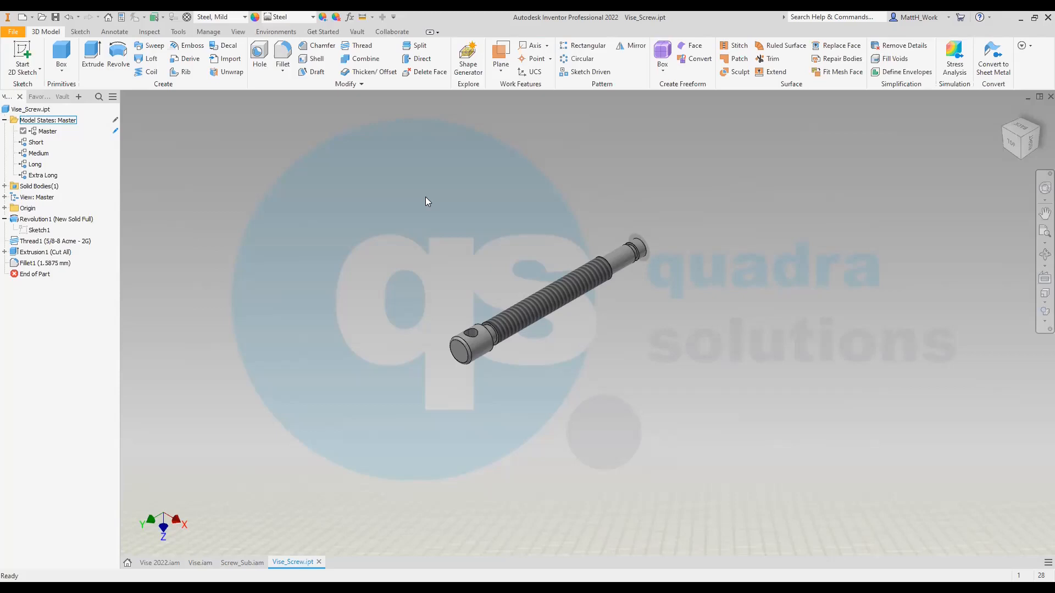
# Select the edge of the handle hole in the screw head, and activate the Short model state
pyautogui.scroll(-5, 470, 336)
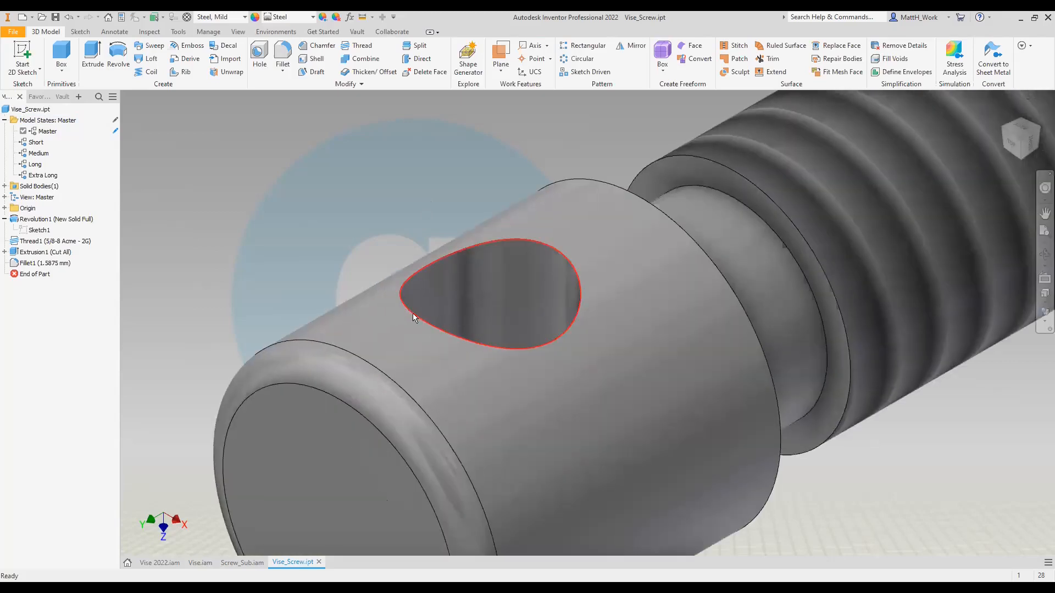
pyautogui.moveTo(430, 332)
pyautogui.click(506, 238)
pyautogui.scroll(3, 542, 239)
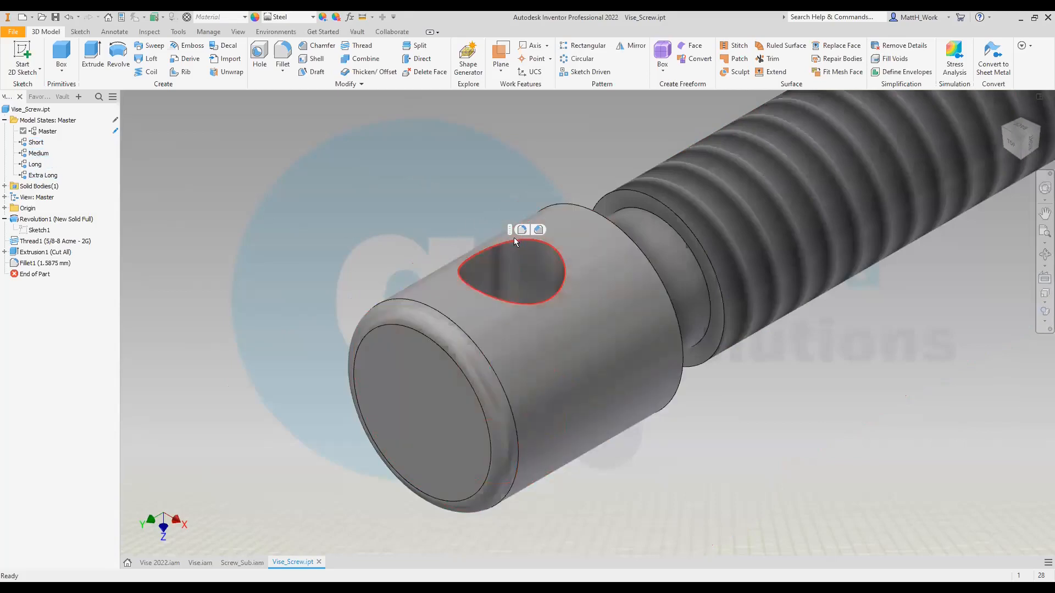
pyautogui.doubleClick(37, 142)
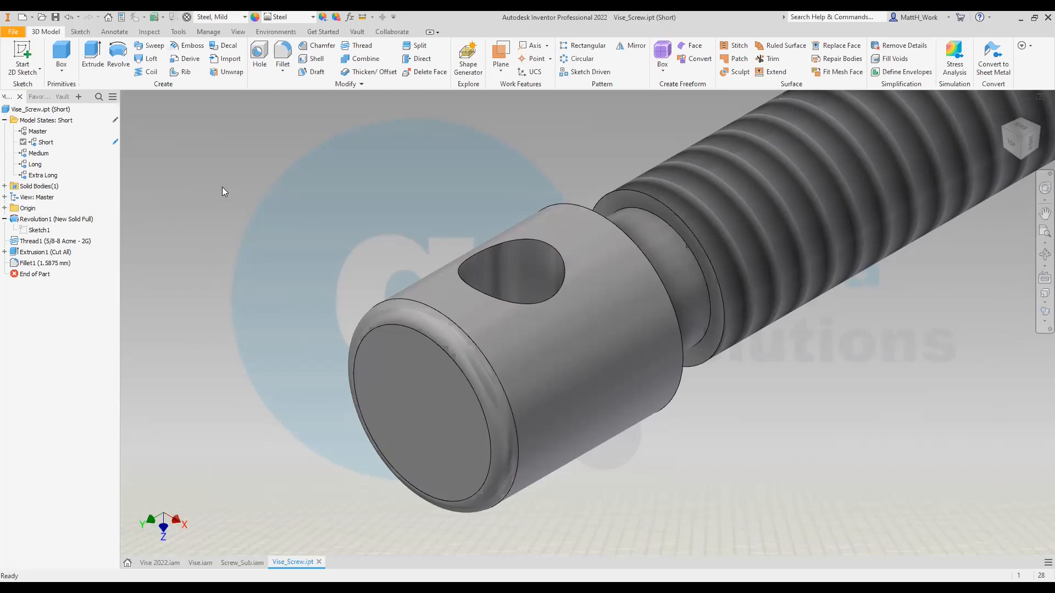
pyautogui.scroll(-5, 337, 404)
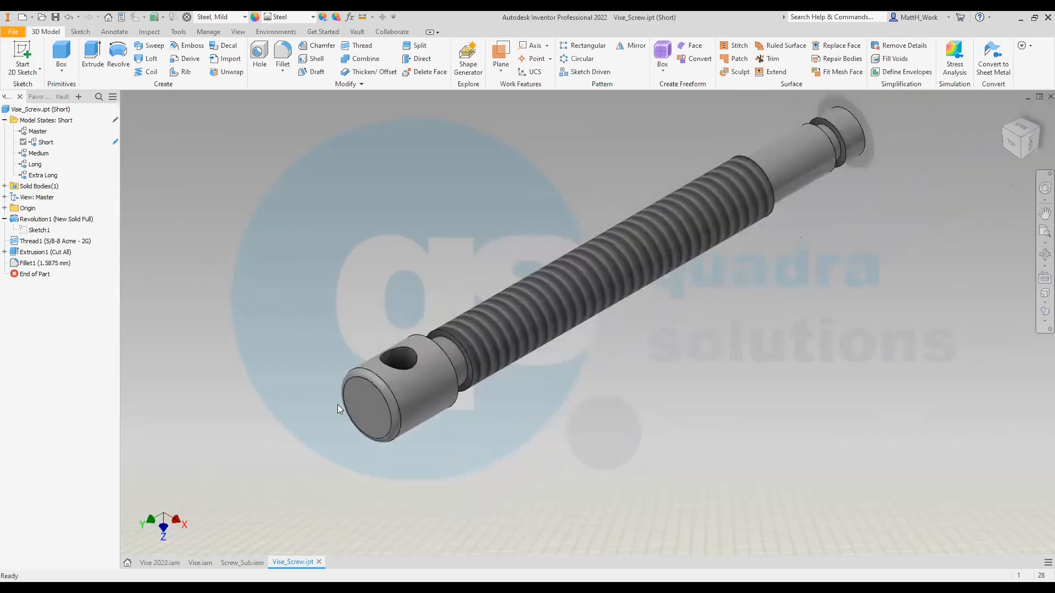
# Switch to the Screw_Sub assembly and expand the model states of its Vise_Screw component
pyautogui.click(242, 562)
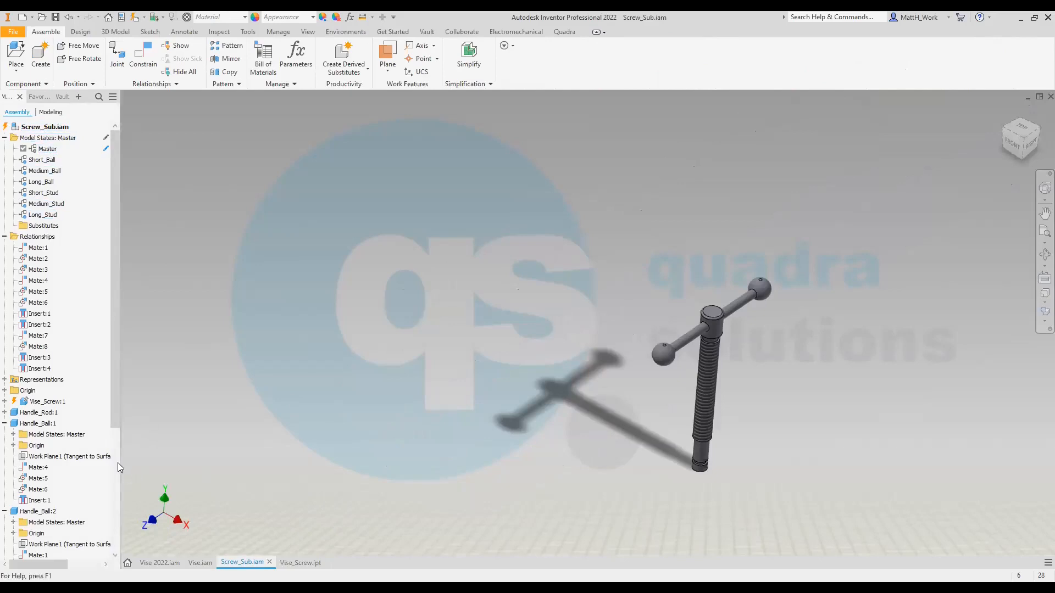
pyautogui.click(5, 402)
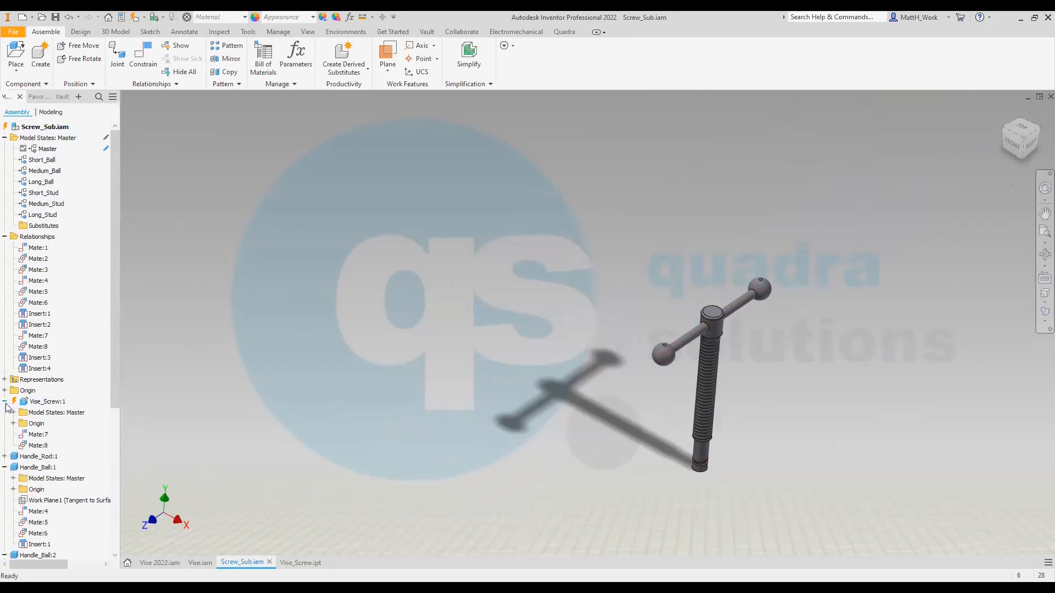
pyautogui.click(14, 413)
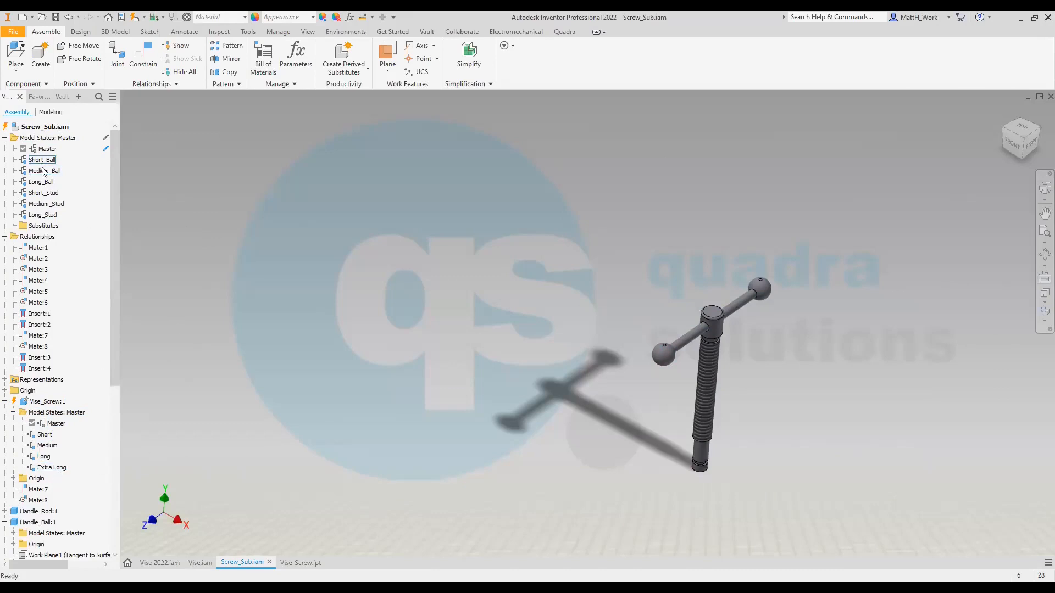
pyautogui.rightClick(49, 140)
pyautogui.click(237, 167)
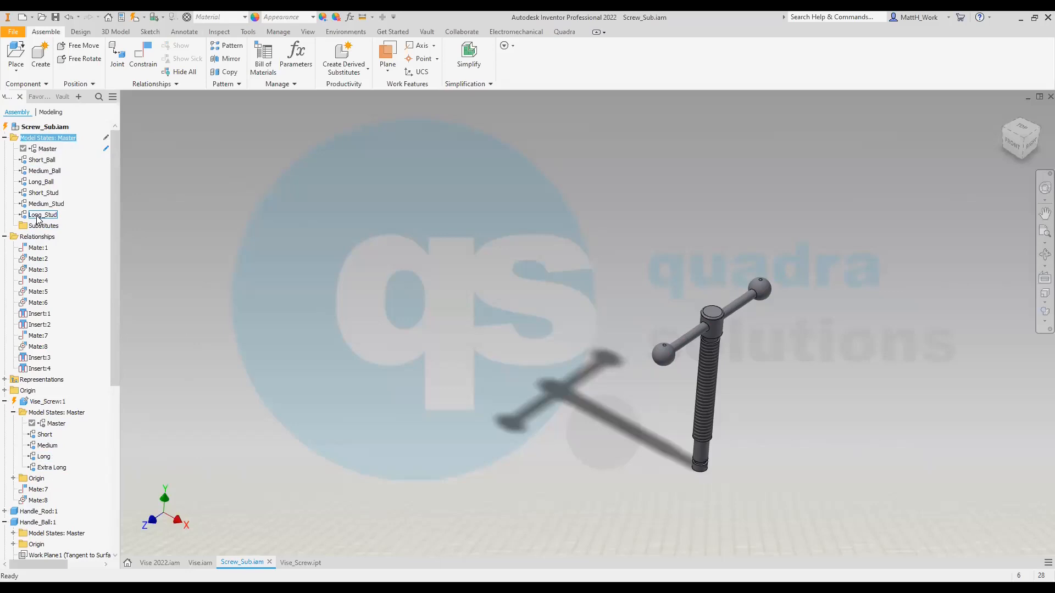
# Copy the Long_Ball model state of Screw_Sub and rename the copy as Extr Long
pyautogui.rightClick(38, 182)
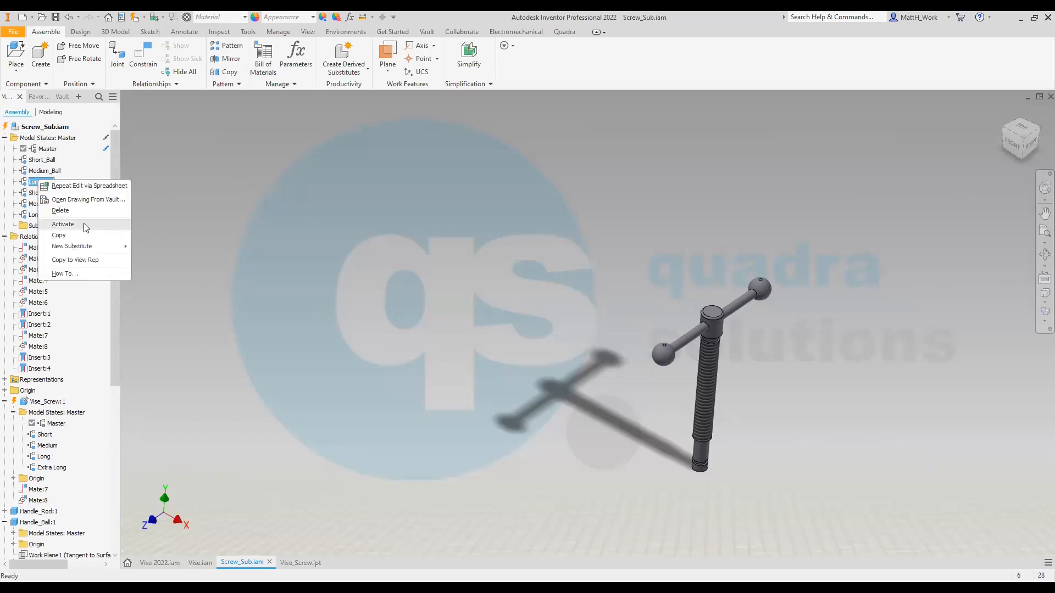
pyautogui.click(61, 235)
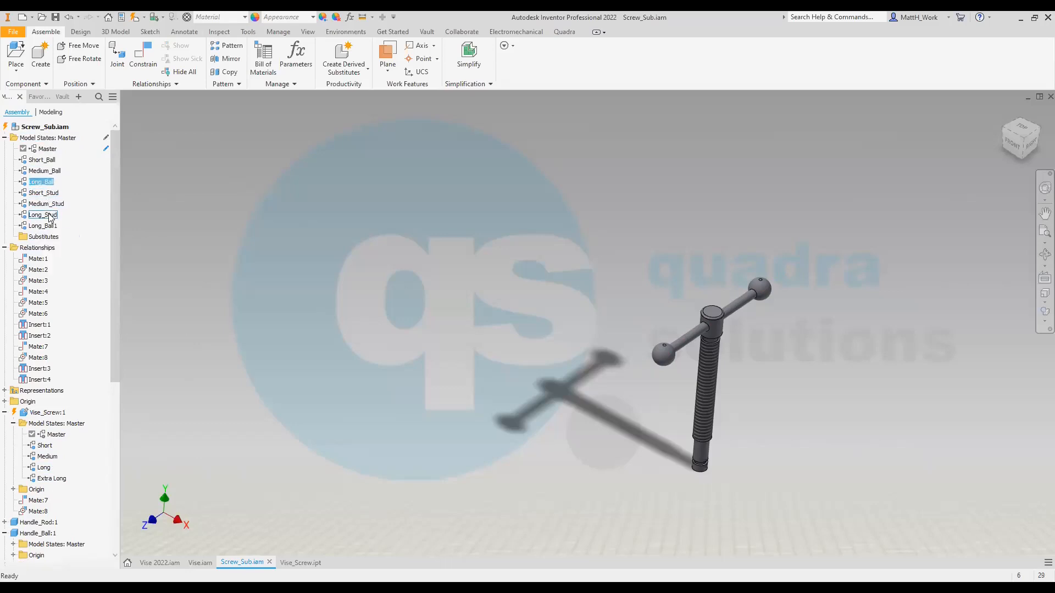
pyautogui.click(42, 225)
pyautogui.click(38, 226)
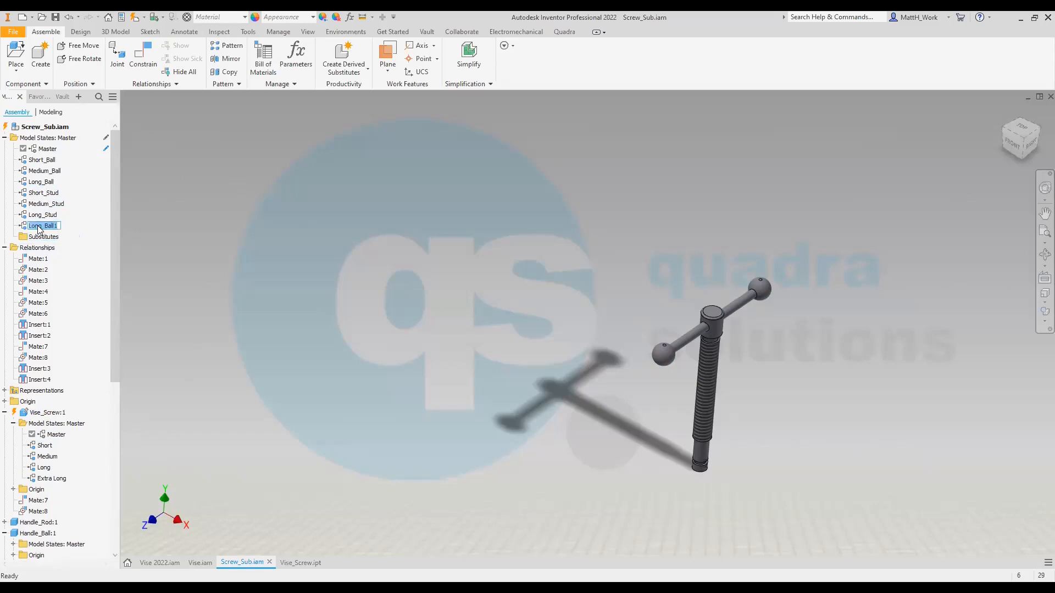
pyautogui.write('Extra Long')
pyautogui.press('Return')
# Activate the Extr Long state of Screw_Sub and set its Vise_Screw component to the Extra Long model state
pyautogui.doubleClick(40, 226)
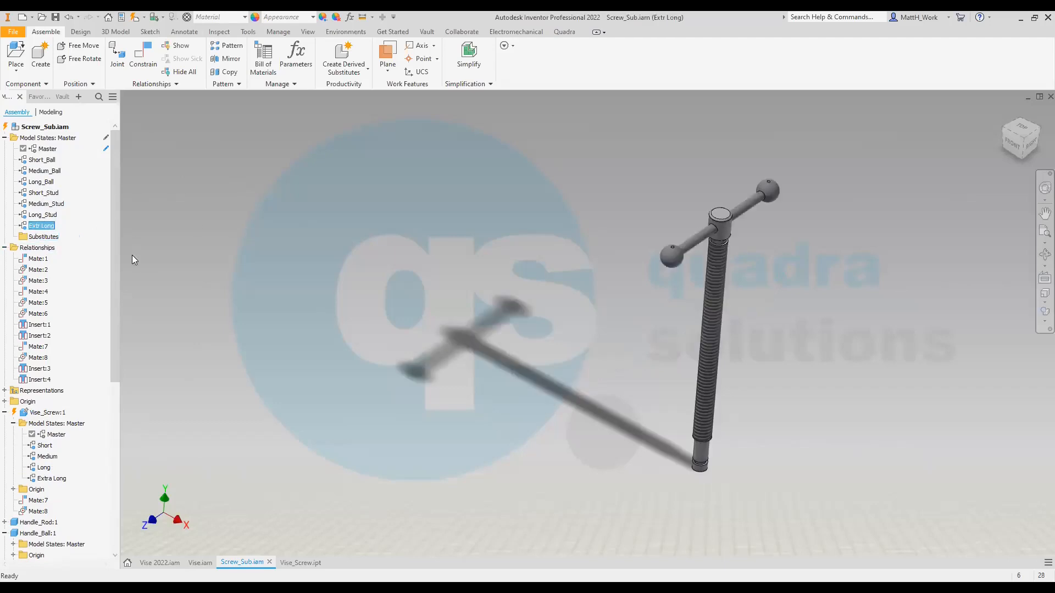
pyautogui.doubleClick(51, 479)
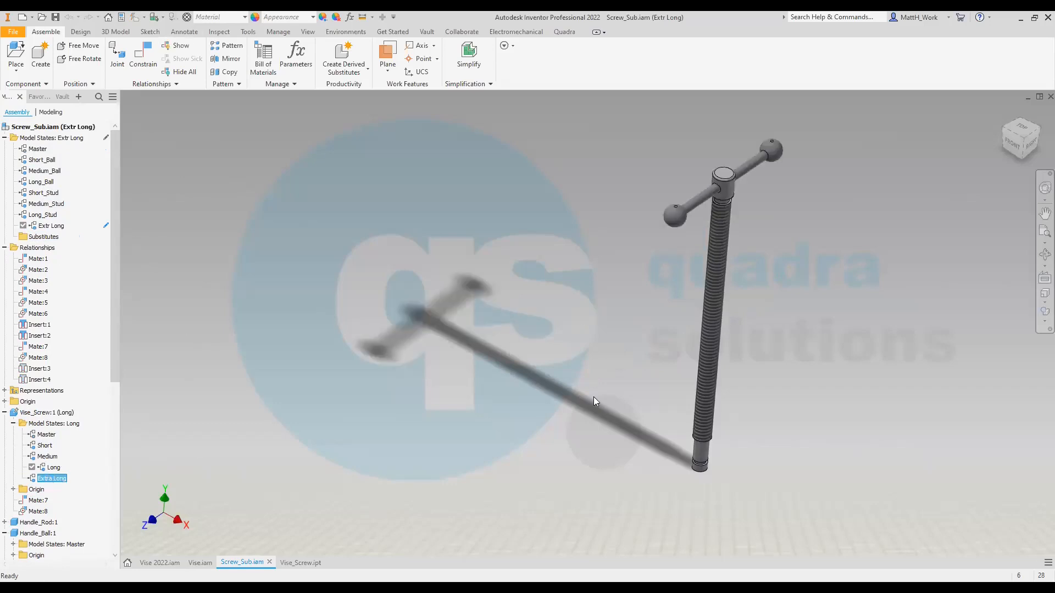
pyautogui.scroll(-3, 568, 408)
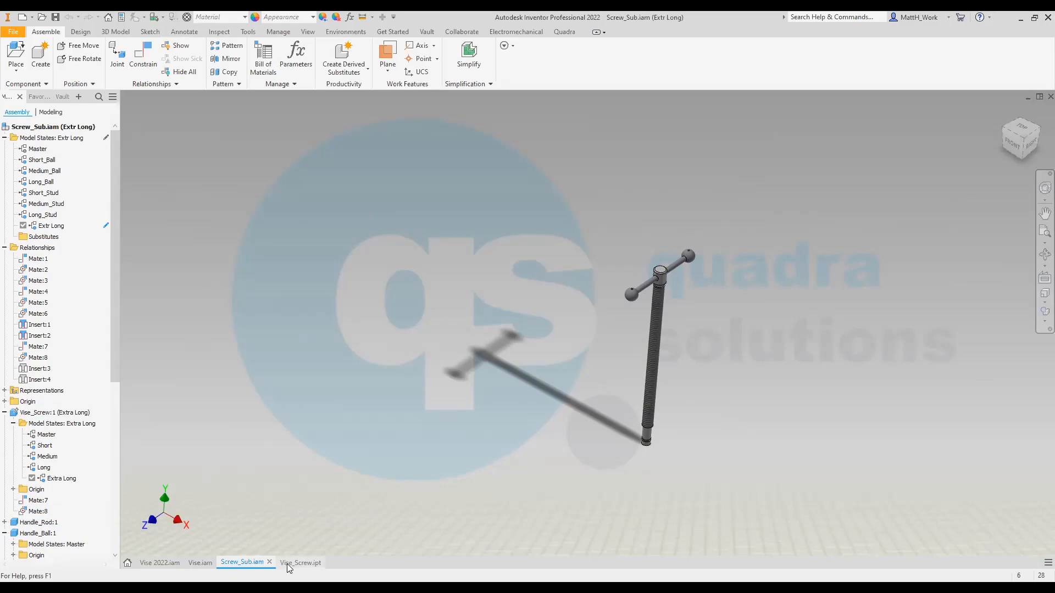
# Switch to the Vise assembly and show its Short_Ball_Closed, Medium_Ball_Closed and Long_Ball_Closel model states in turn
pyautogui.click(199, 563)
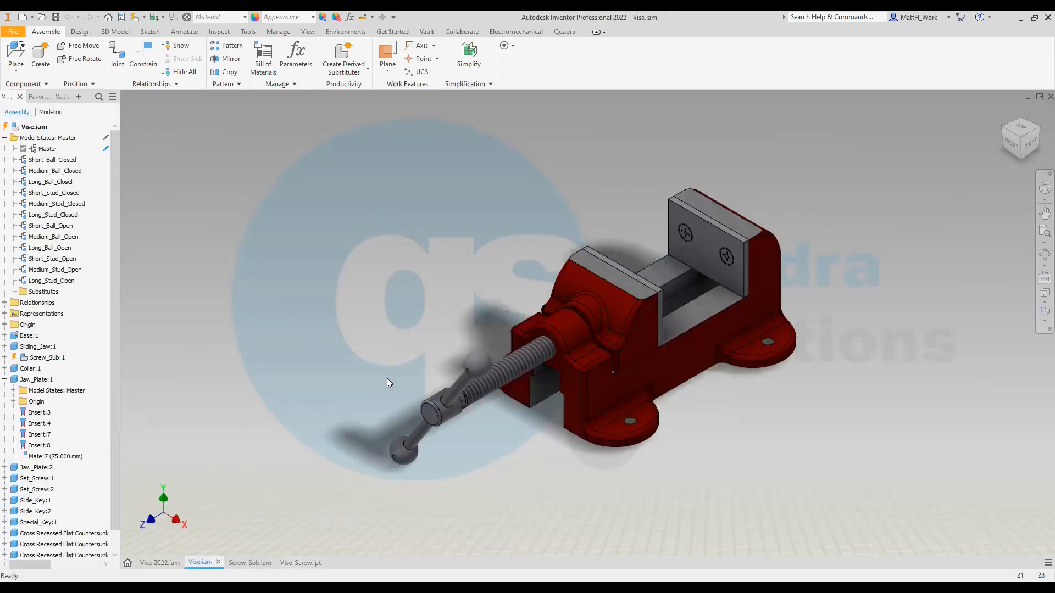
pyautogui.doubleClick(43, 161)
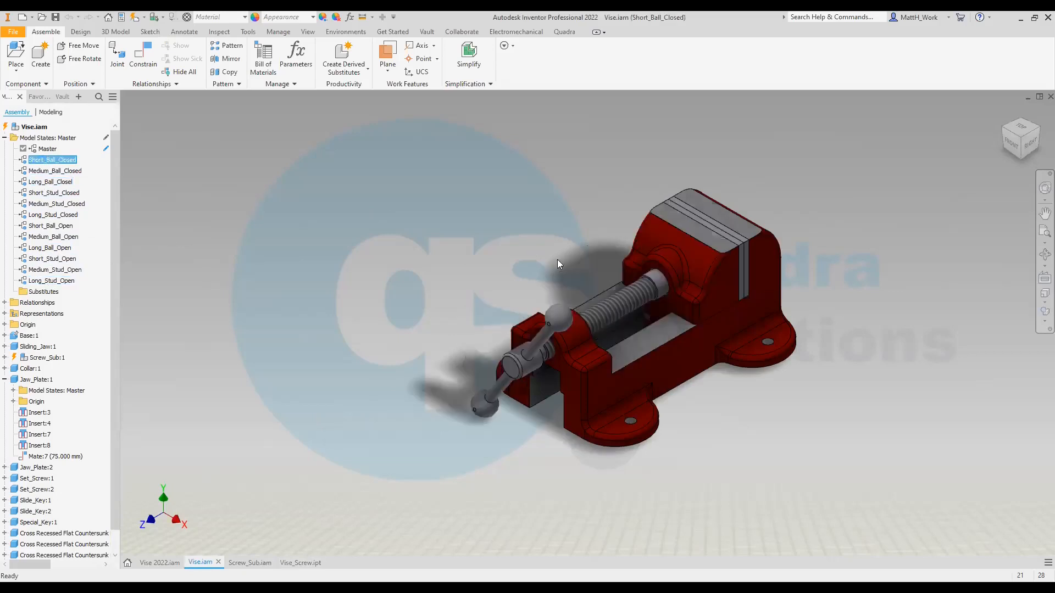
pyautogui.doubleClick(54, 171)
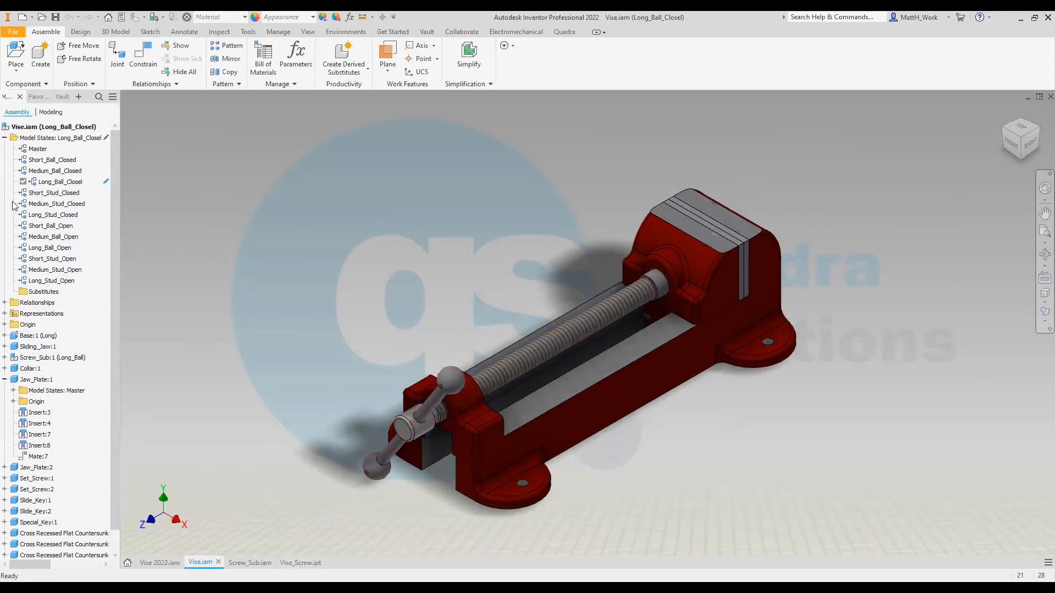
# Show the vise's short, medium and long Stud_Closed model states, followed by Short_Ball_Open and Medium_Ball_Open
pyautogui.doubleClick(42, 195)
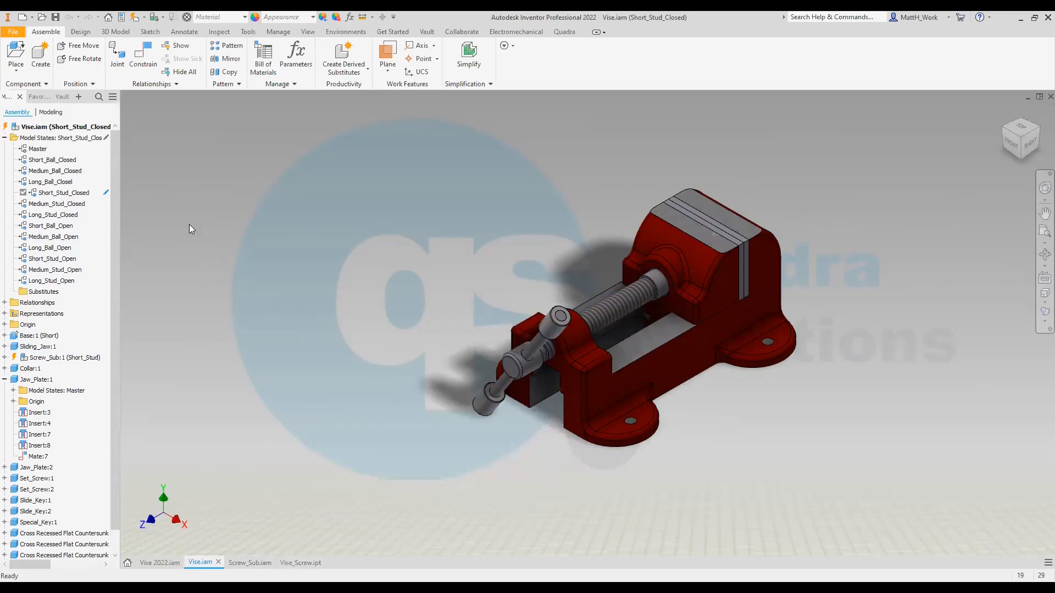
pyautogui.click(49, 204)
pyautogui.click(49, 204)
pyautogui.doubleClick(41, 215)
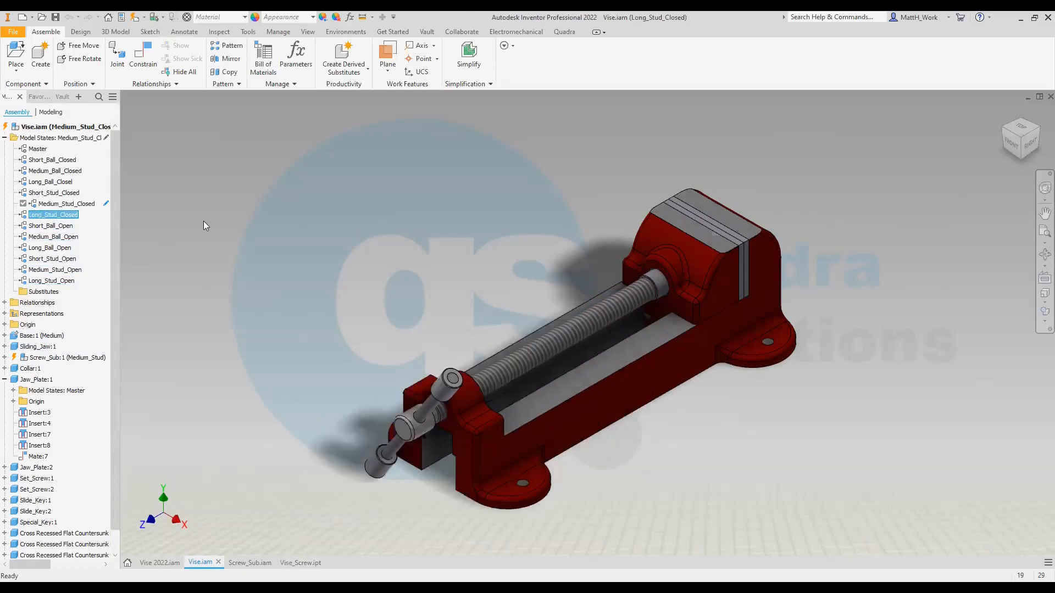
pyautogui.doubleClick(41, 226)
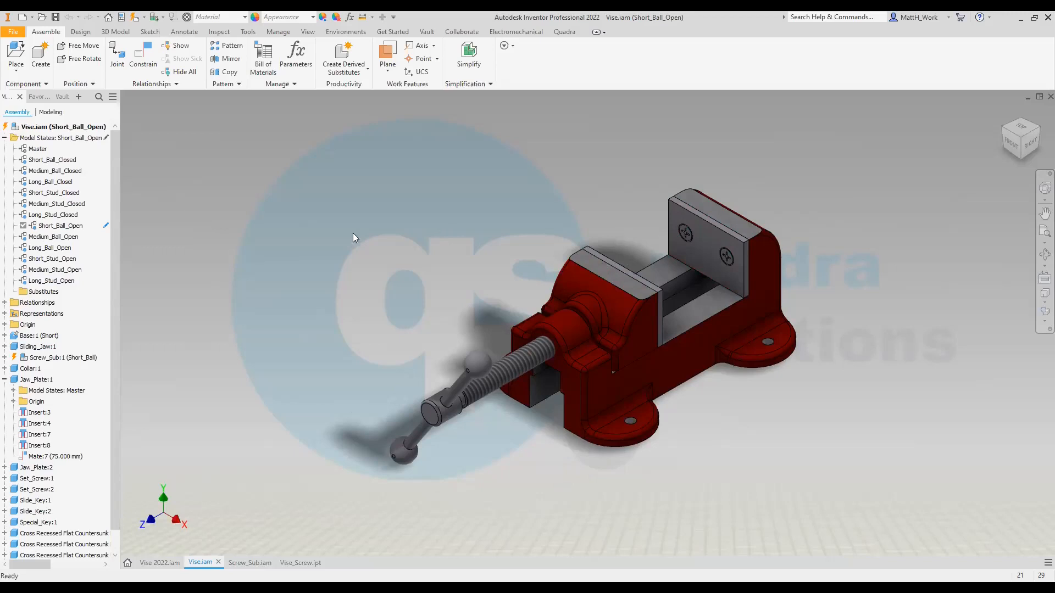
pyautogui.doubleClick(53, 236)
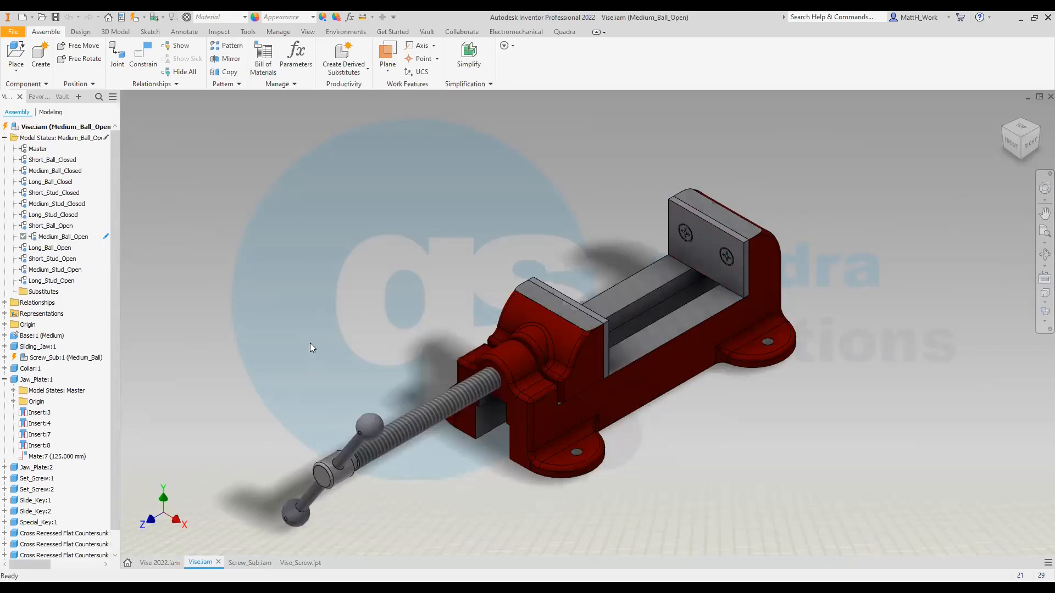
# Open the recent LOD_Model.idw drawing and, from its workbench view, open and update the LOD_Model.iam assembly
pyautogui.click(128, 563)
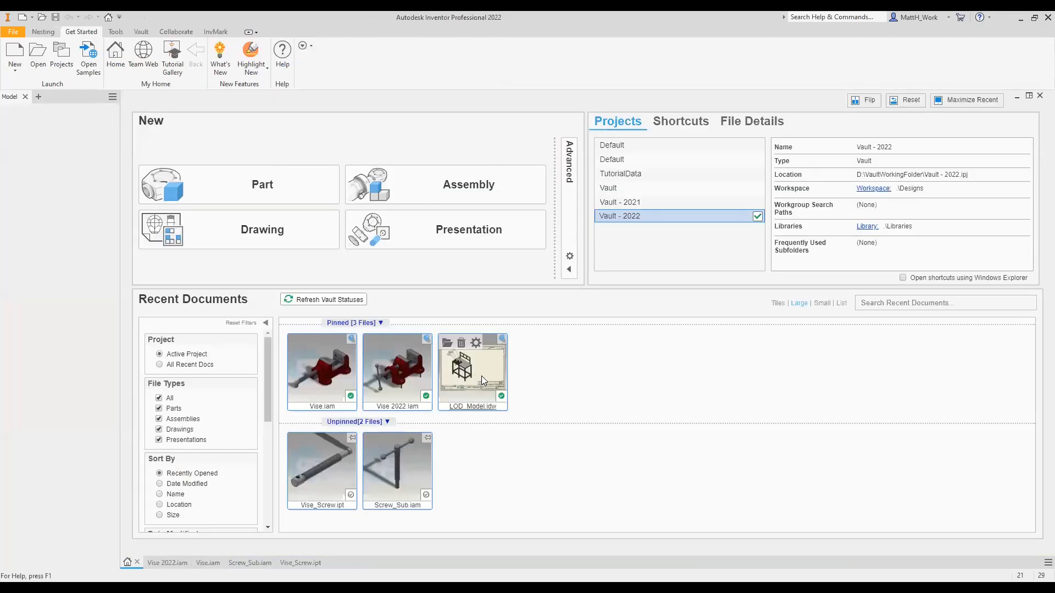
pyautogui.click(479, 381)
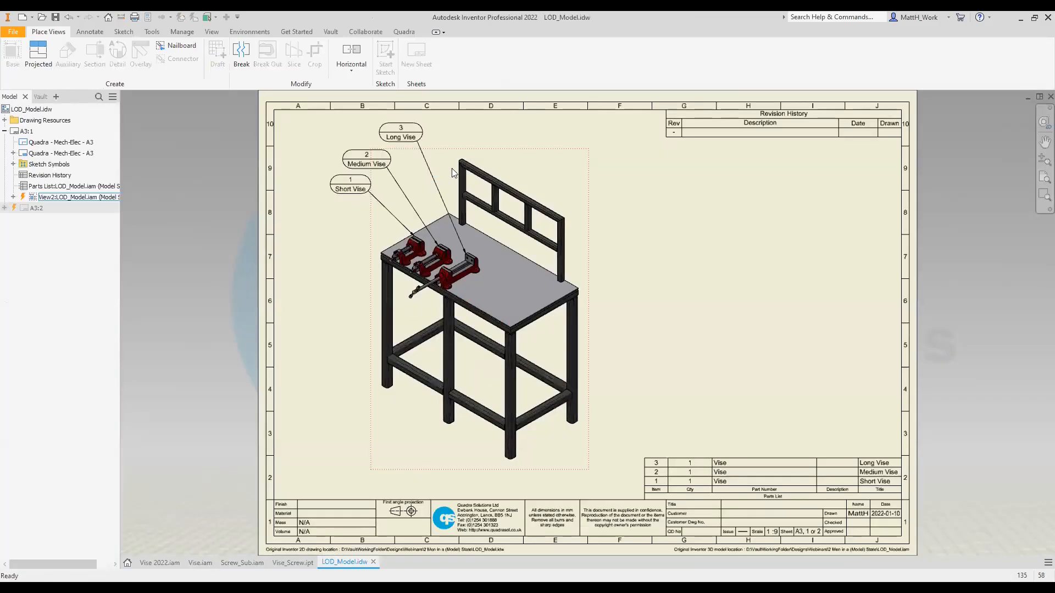
pyautogui.rightClick(452, 174)
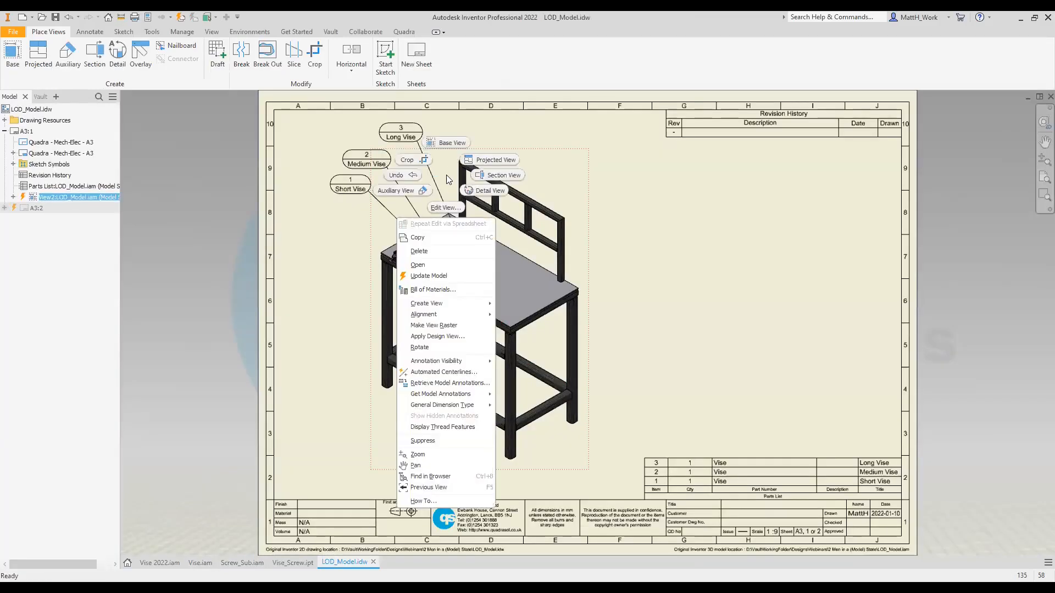
pyautogui.click(438, 265)
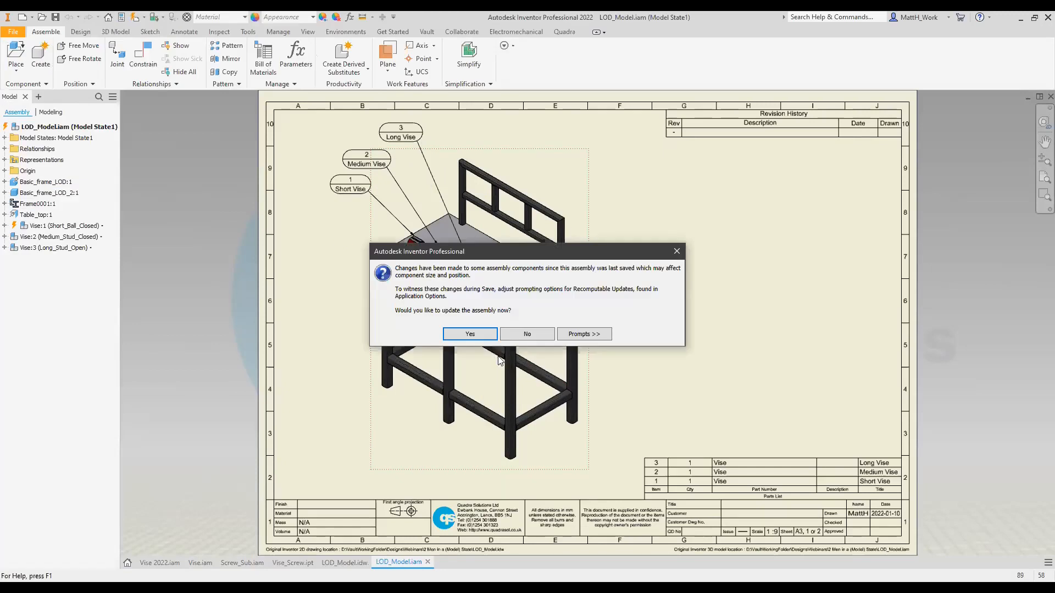
pyautogui.click(470, 334)
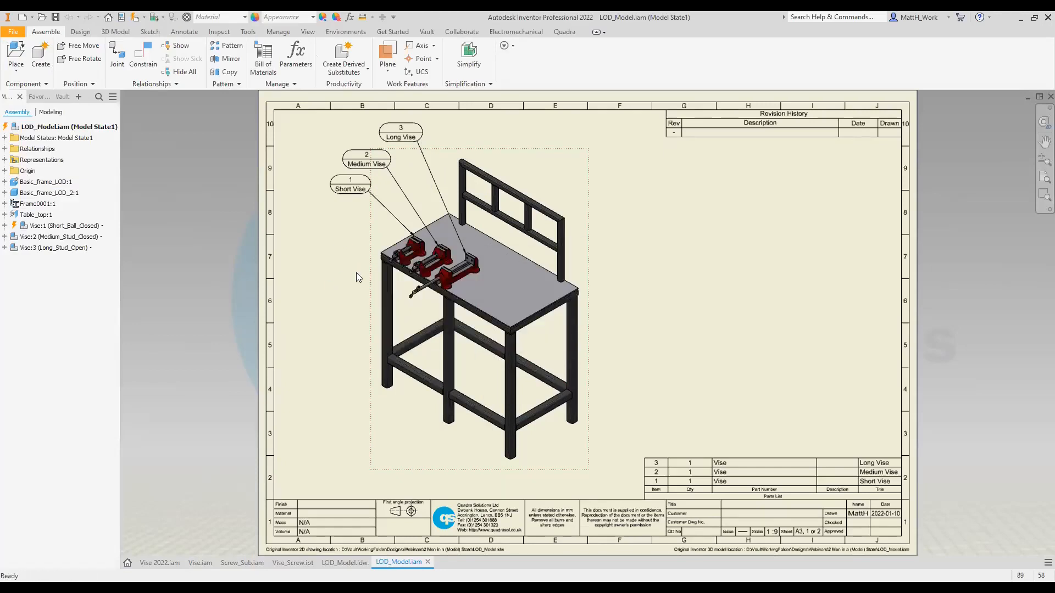
# Examine the list of model states available for the Vise:1 component in the workbench assembly, then collapse it again
pyautogui.scroll(-6, 622, 336)
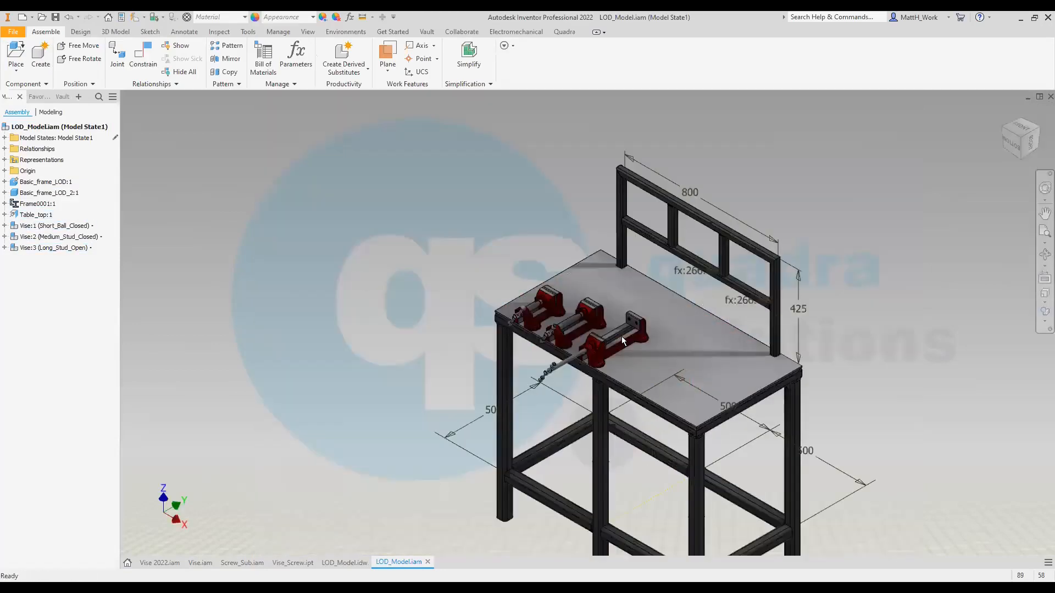
pyautogui.click(473, 270)
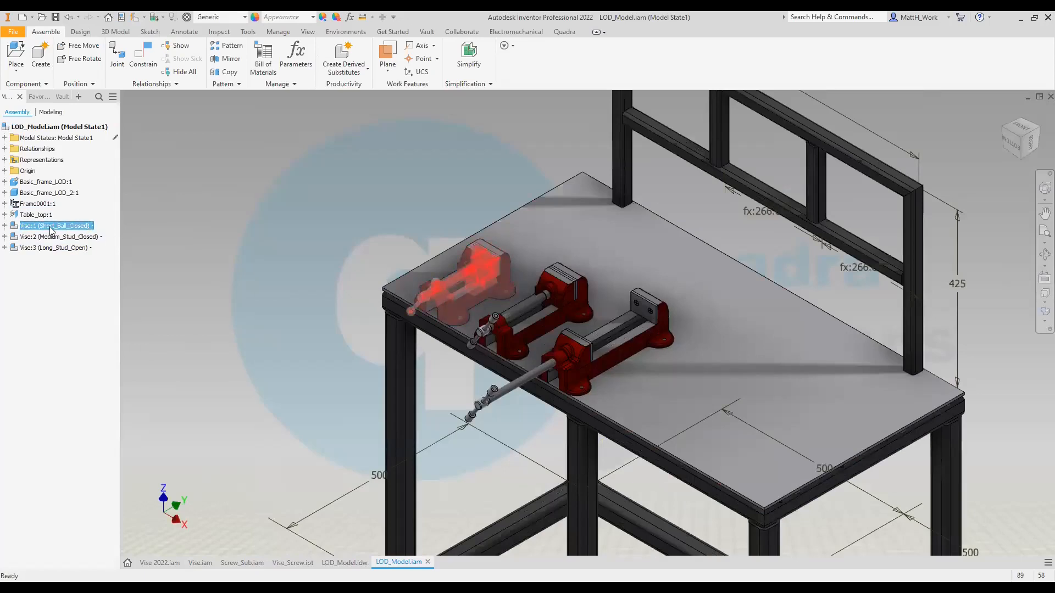
pyautogui.click(4, 226)
pyautogui.click(13, 236)
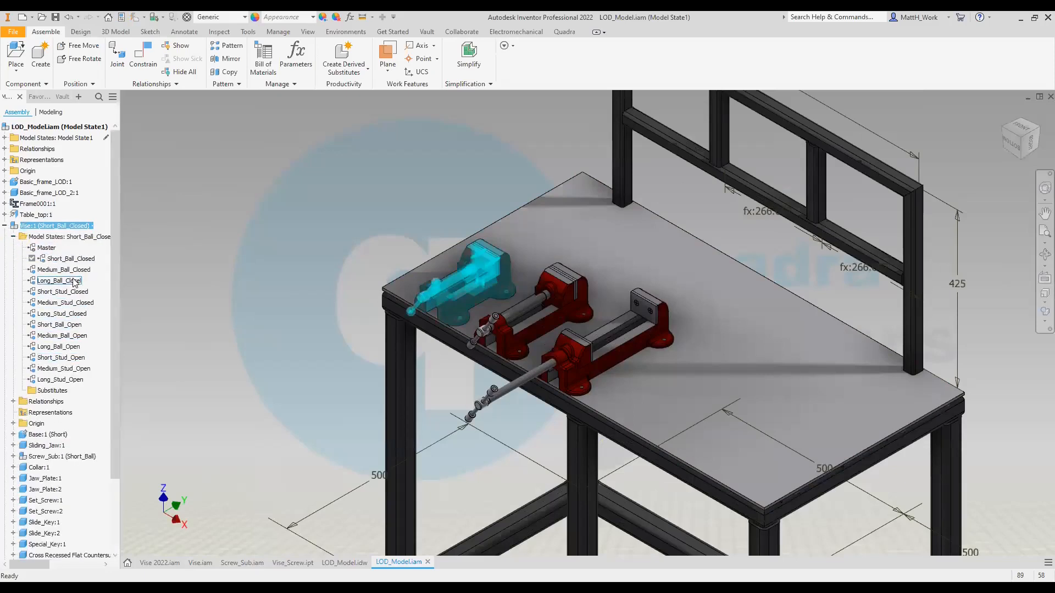
pyautogui.click(4, 225)
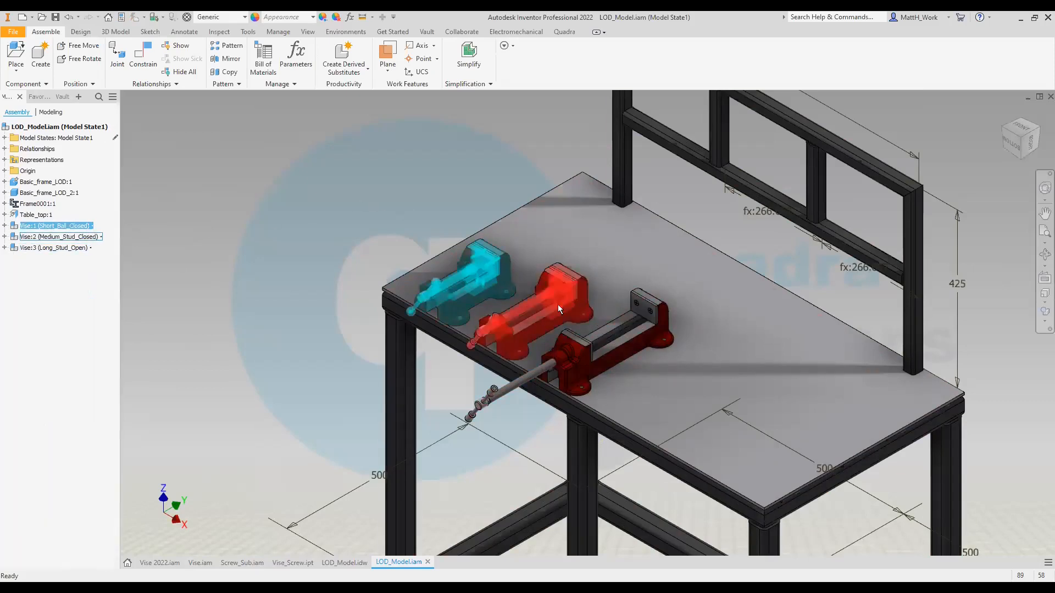
pyautogui.click(464, 298)
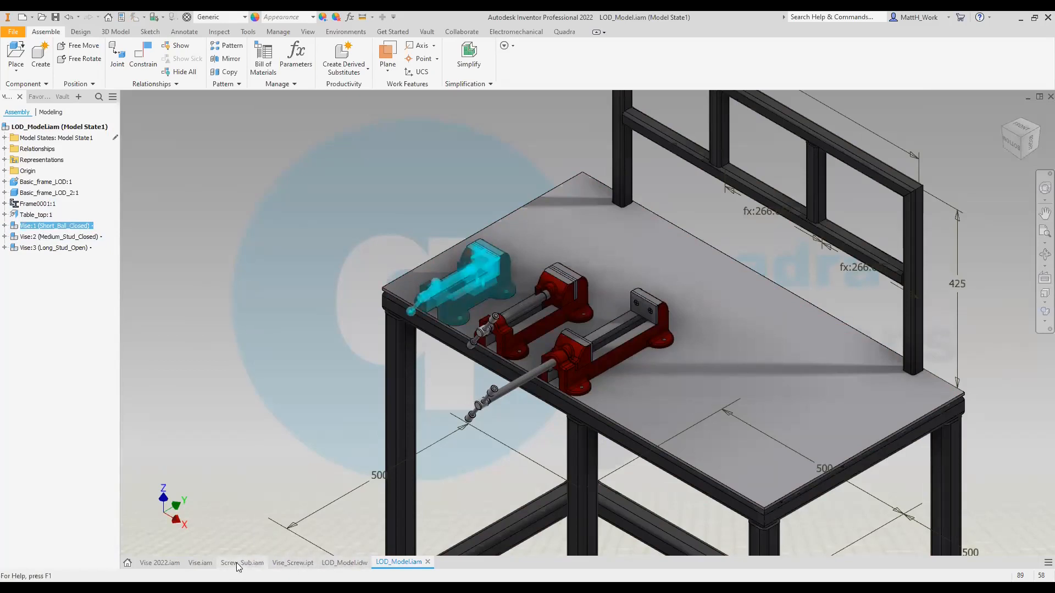
# View the Vise.iam assembly's model states and screw subassembly, and return to the LOD_Model.iam assembly
pyautogui.click(197, 564)
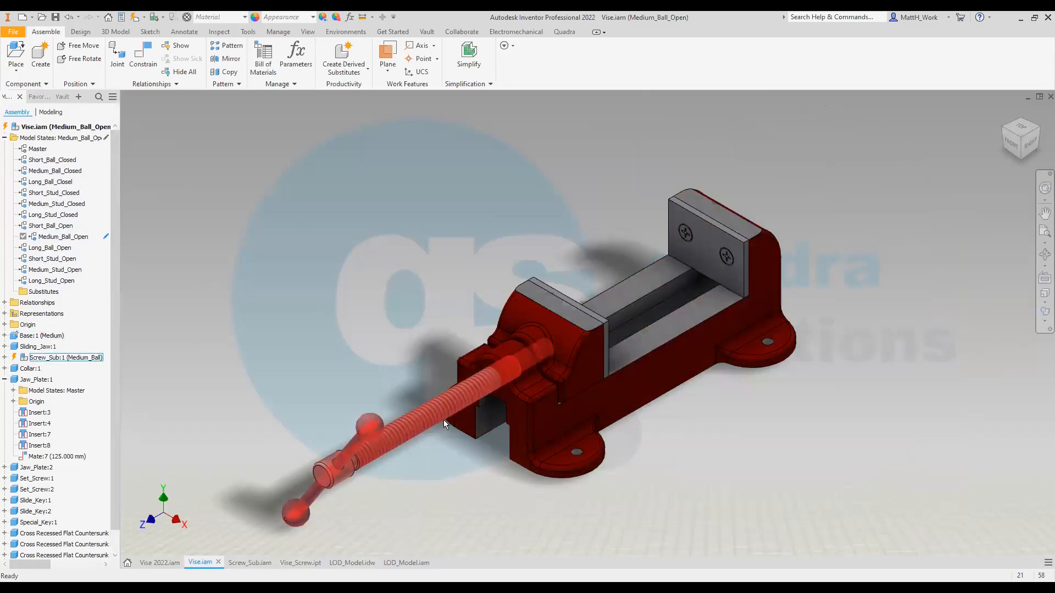
pyautogui.moveTo(460, 438)
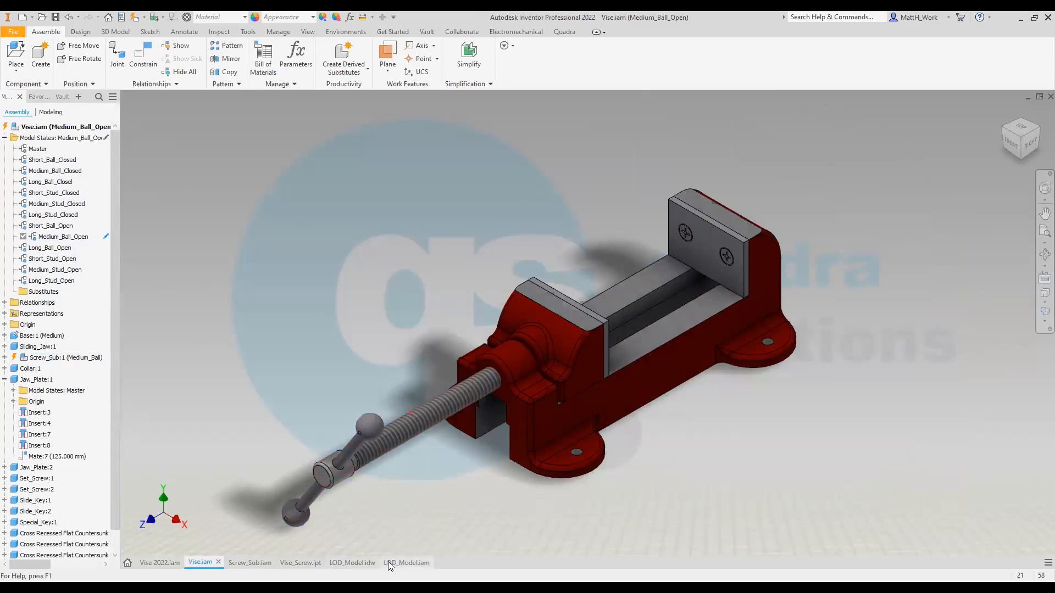
pyautogui.click(406, 563)
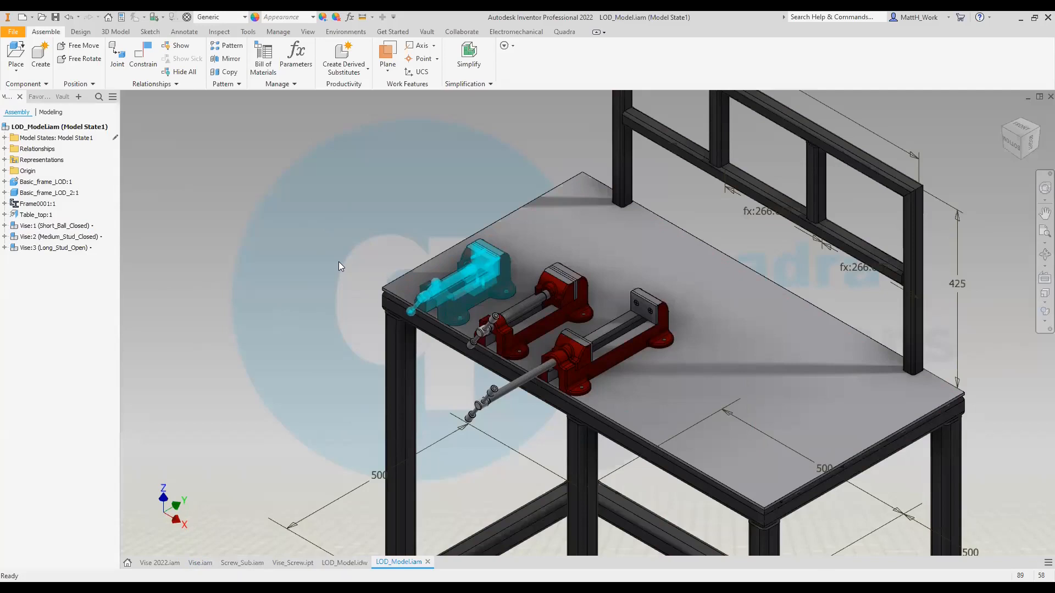
# Review the Summary, Project and Custom iProperties of the Vise:1 component, then close them
pyautogui.click(480, 263)
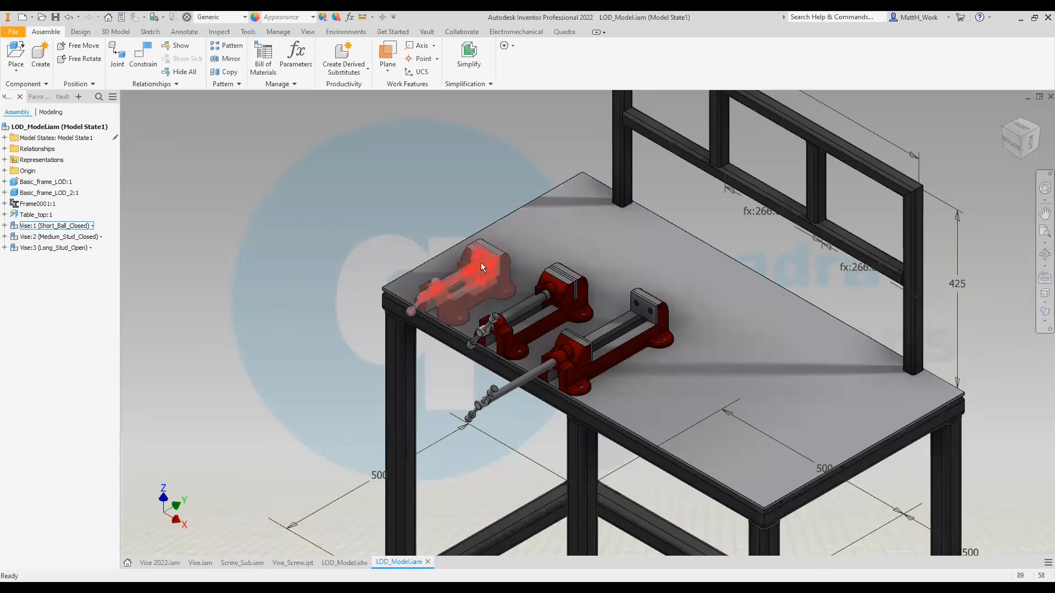
pyautogui.rightClick(482, 263)
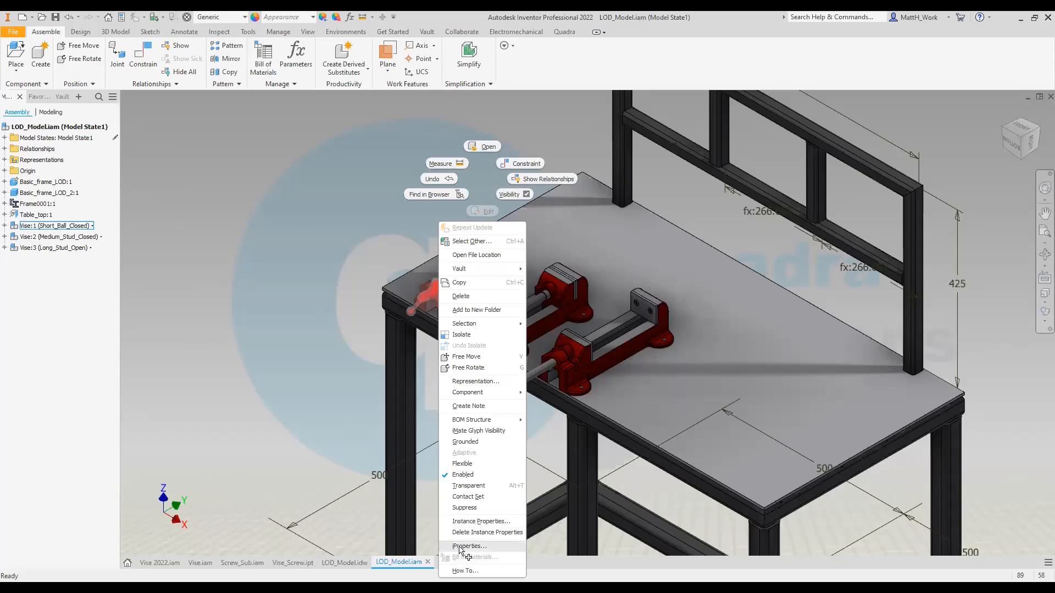
pyautogui.press('Return')
pyautogui.click(299, 103)
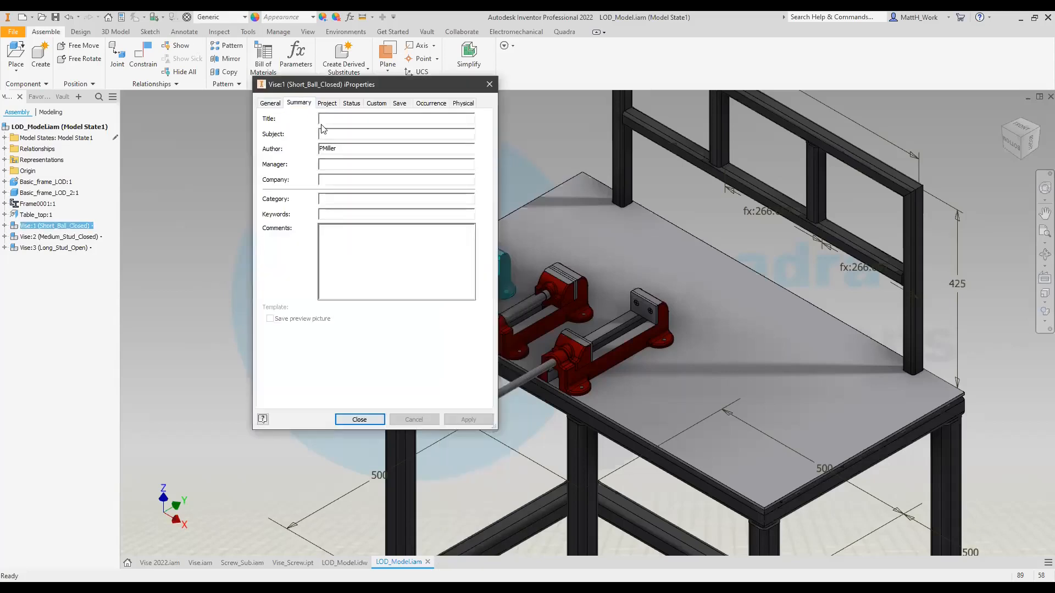
pyautogui.click(325, 104)
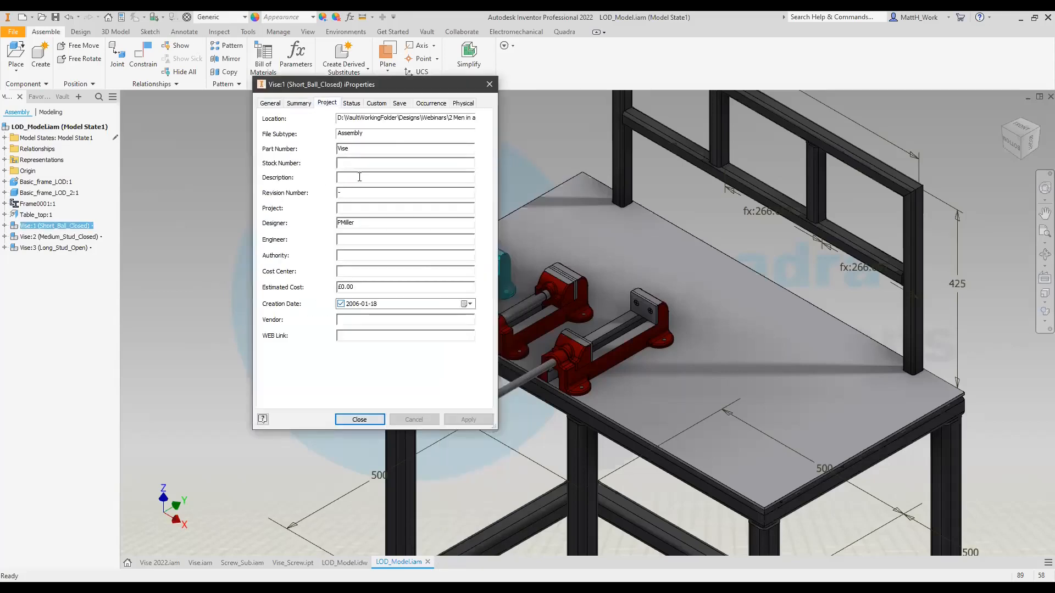
pyautogui.click(377, 104)
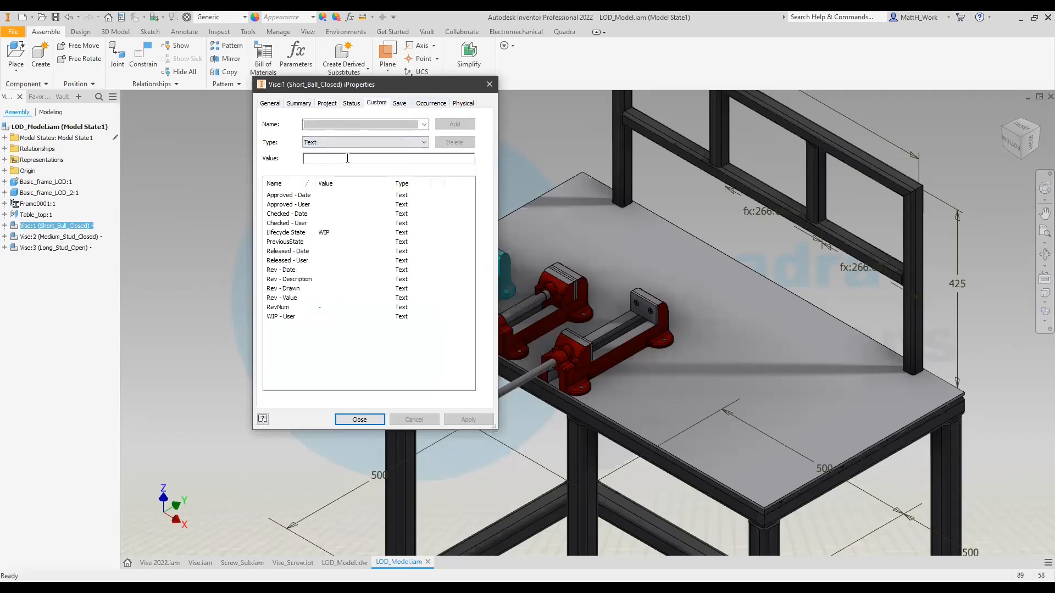
pyautogui.click(490, 85)
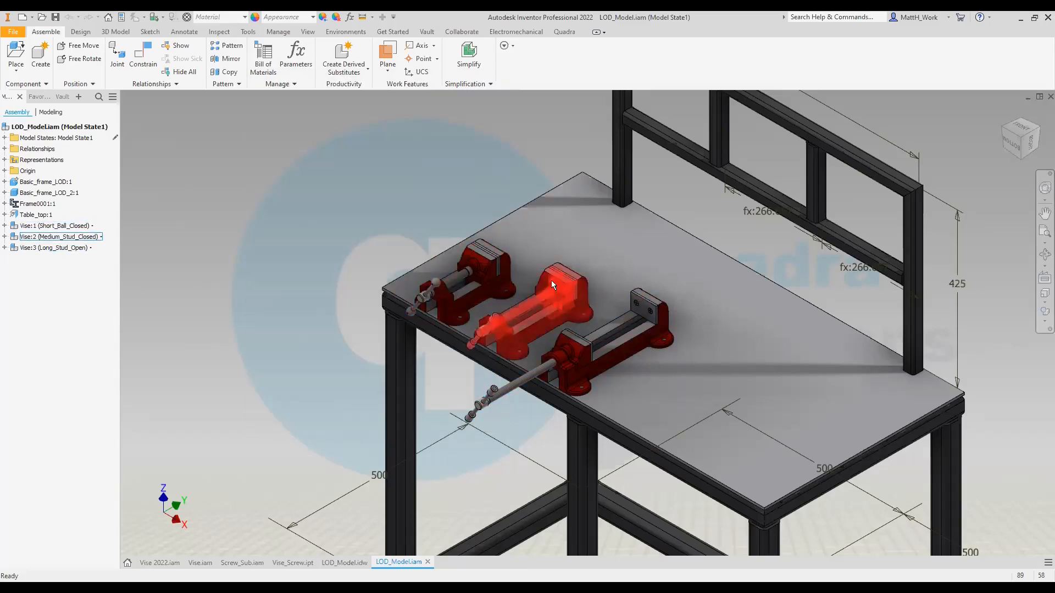
# Inspect the Title entry in the instance properties of Vise:1, then close them
pyautogui.moveTo(568, 298)
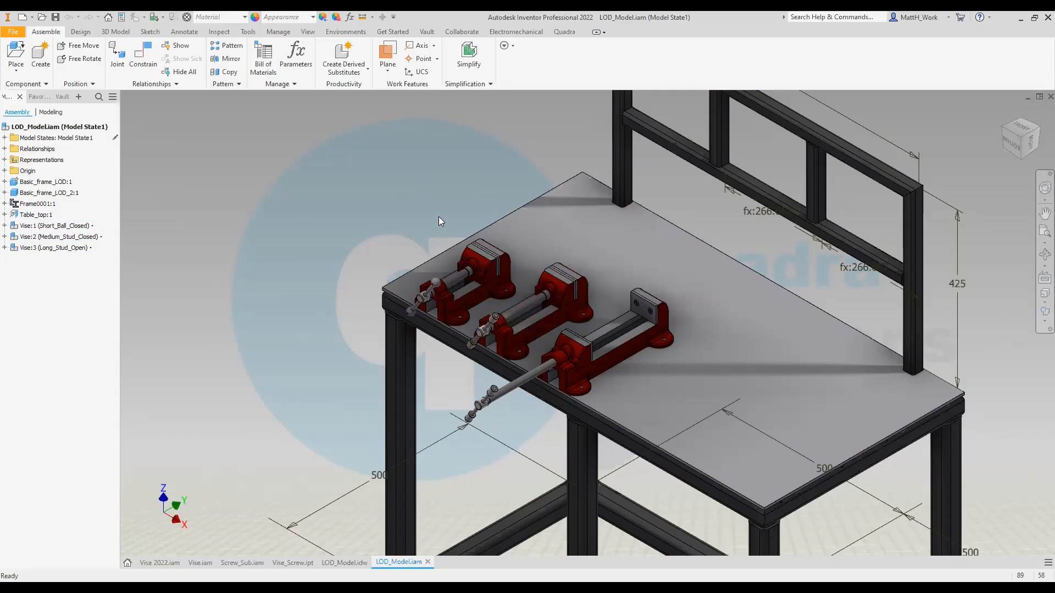
pyautogui.rightClick(486, 255)
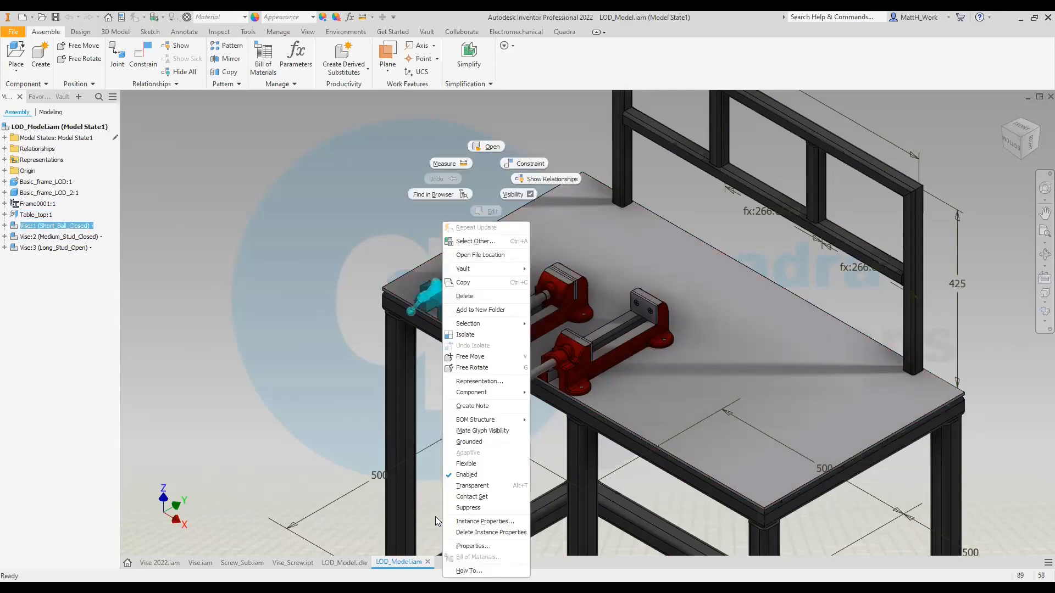
pyautogui.click(491, 521)
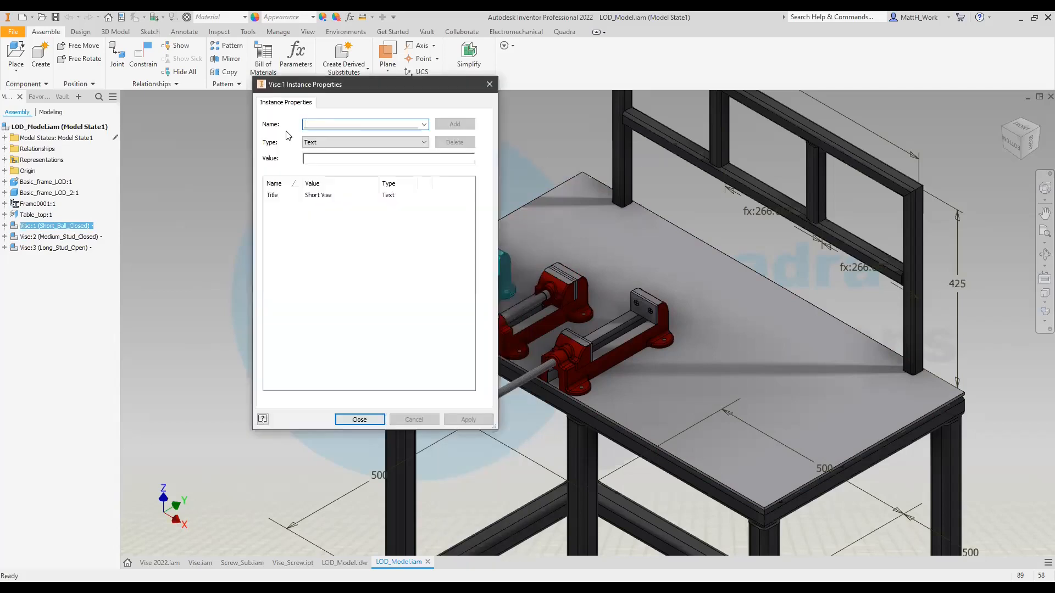
pyautogui.click(276, 197)
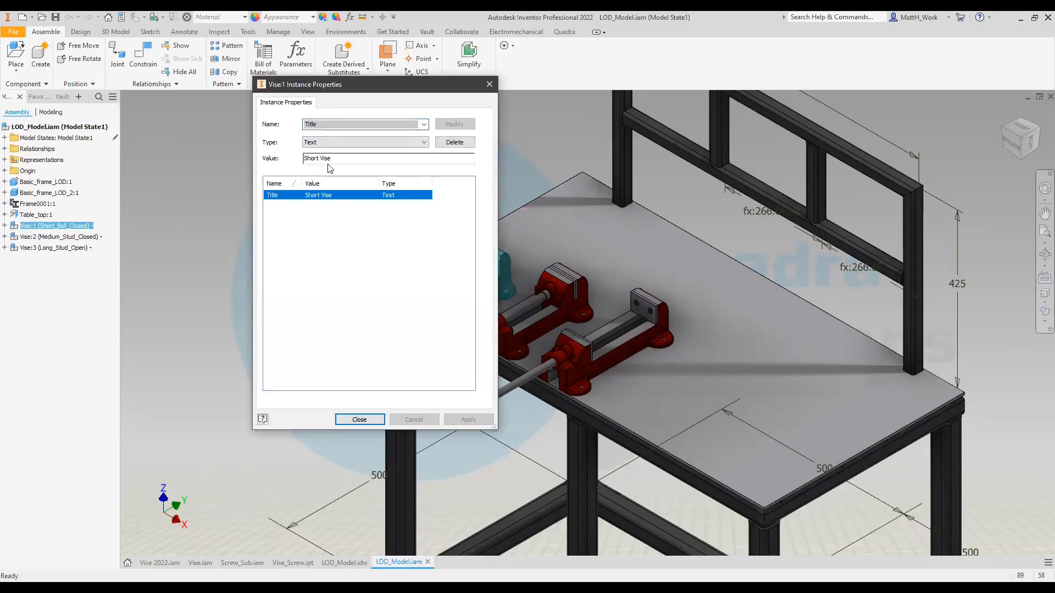
pyautogui.click(489, 84)
# Check the Title in the instance properties of Vise:2, then close them and clear the selection
pyautogui.rightClick(542, 288)
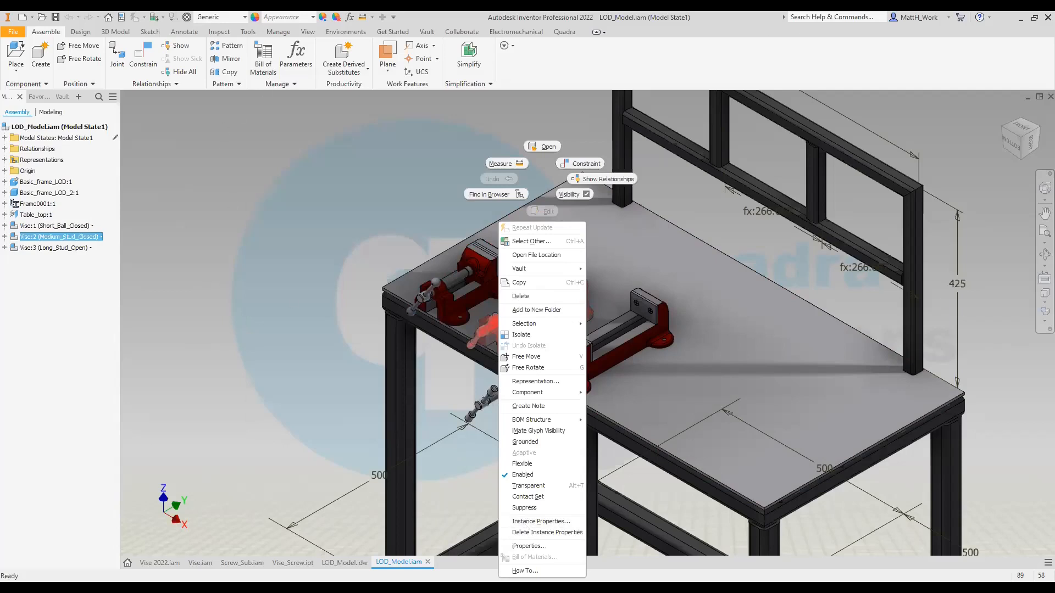
pyautogui.click(526, 521)
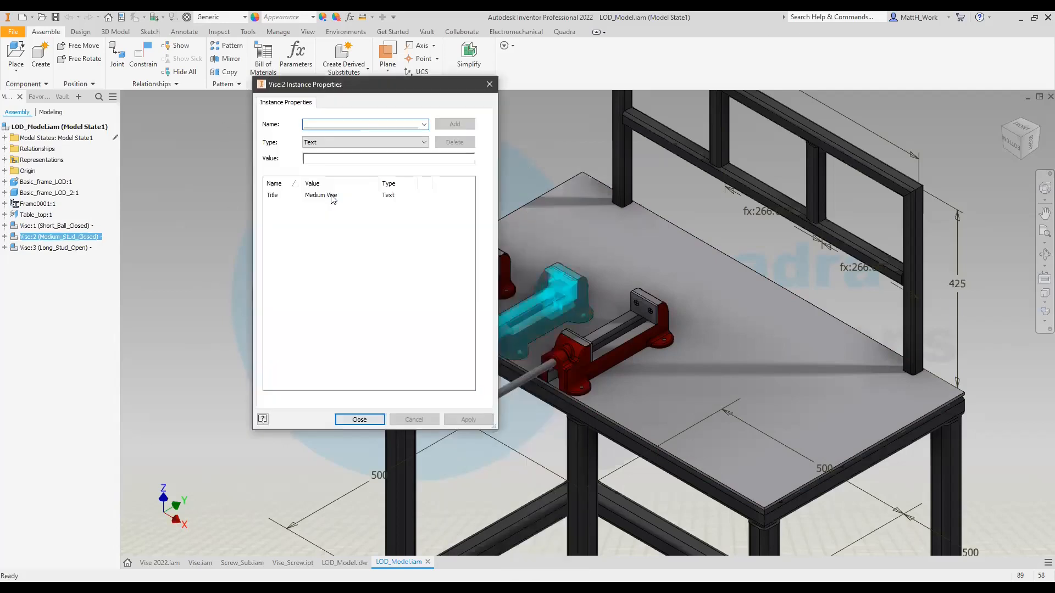
pyautogui.click(360, 419)
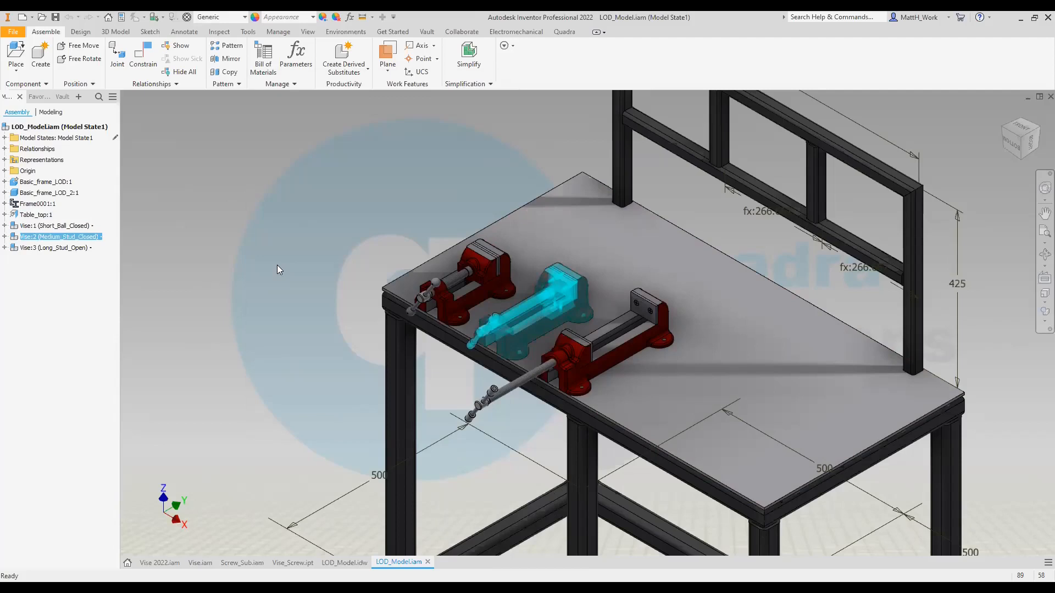
pyautogui.click(267, 239)
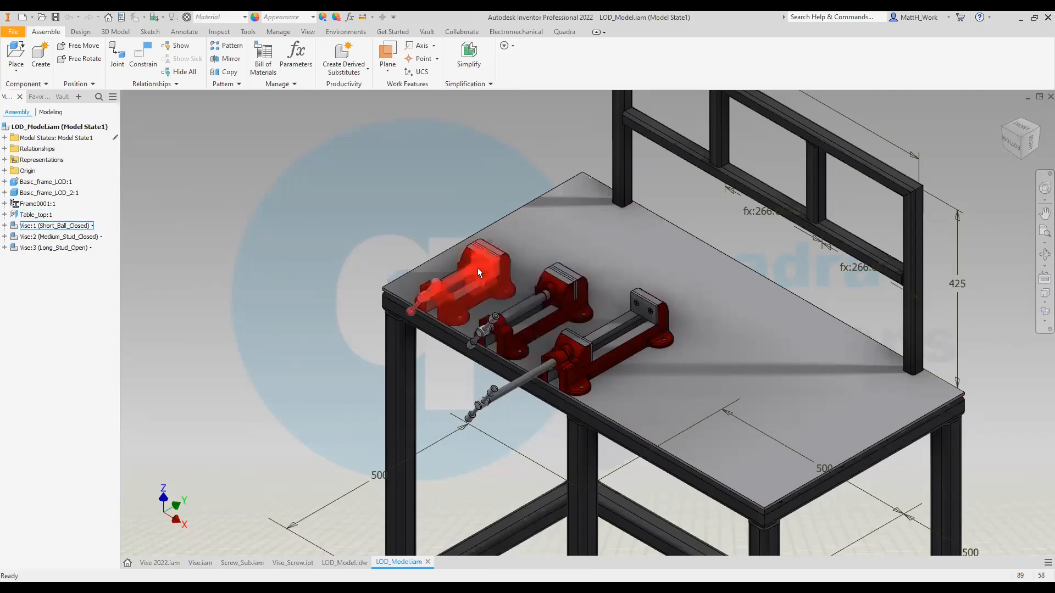
pyautogui.moveTo(478, 272)
pyautogui.moveTo(498, 291)
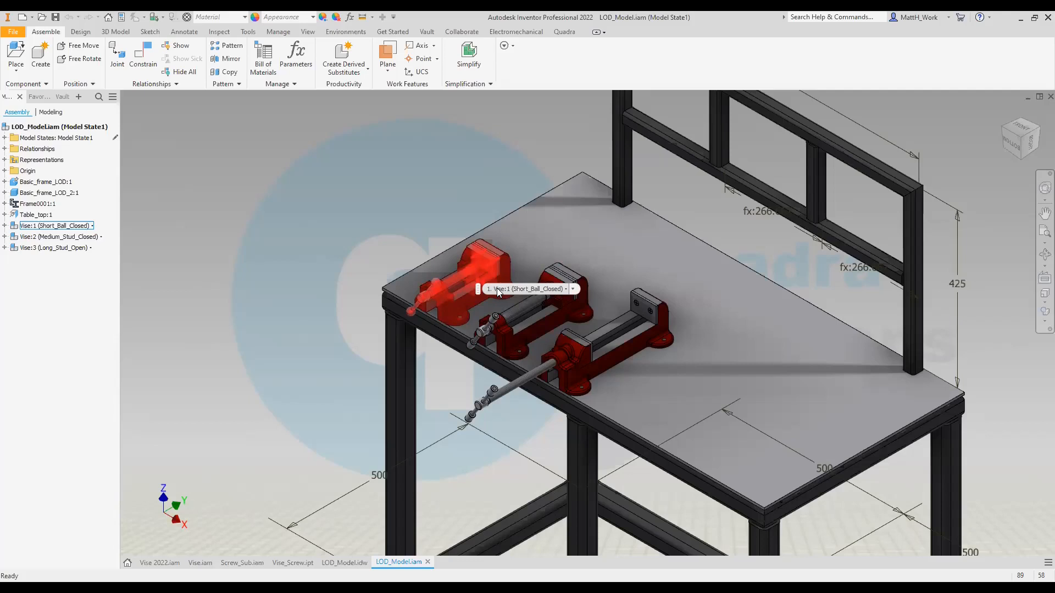
pyautogui.click(350, 263)
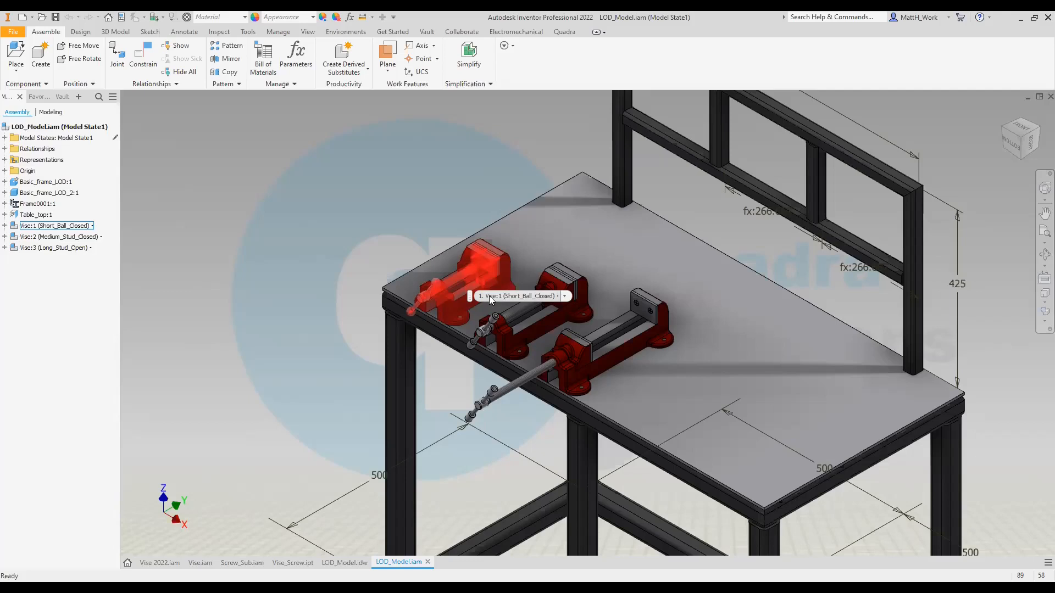
pyautogui.scroll(-3, 489, 296)
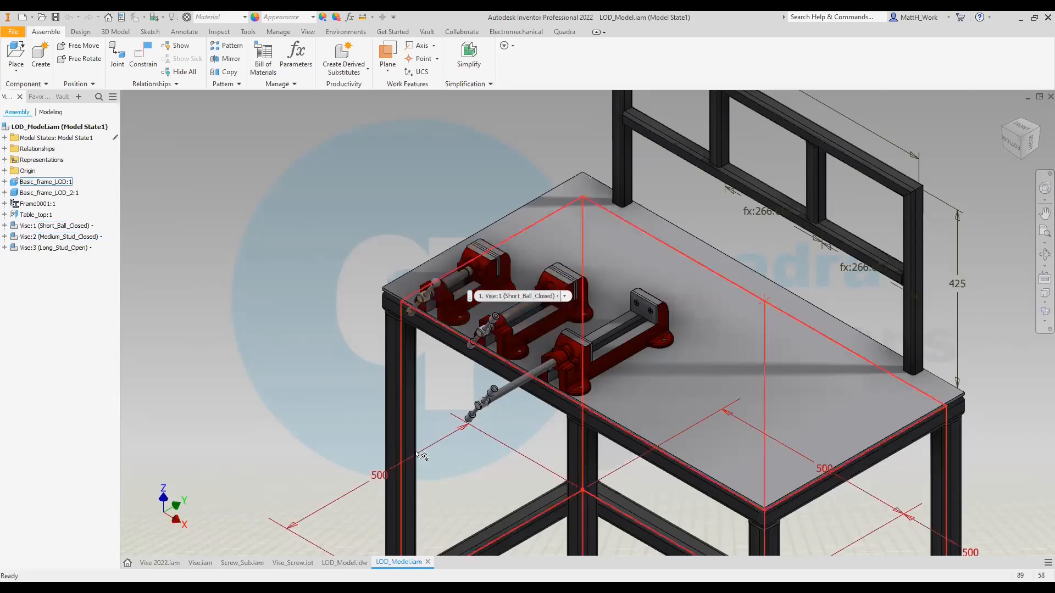
# Return to the LOD_Model.idw drawing and examine the balloons attached to the three vises
pyautogui.click(337, 563)
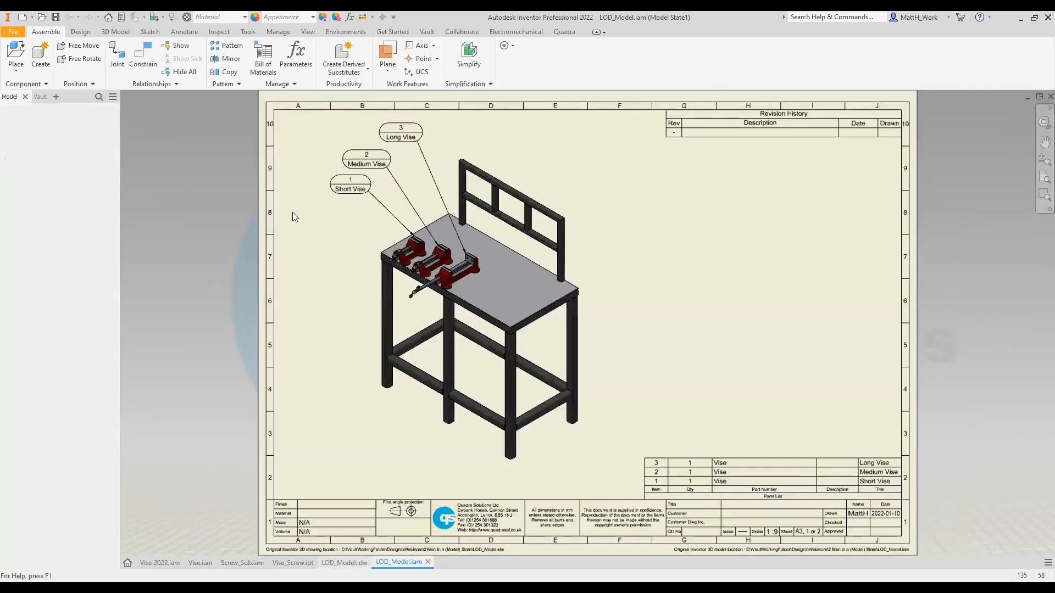
pyautogui.scroll(5, 348, 146)
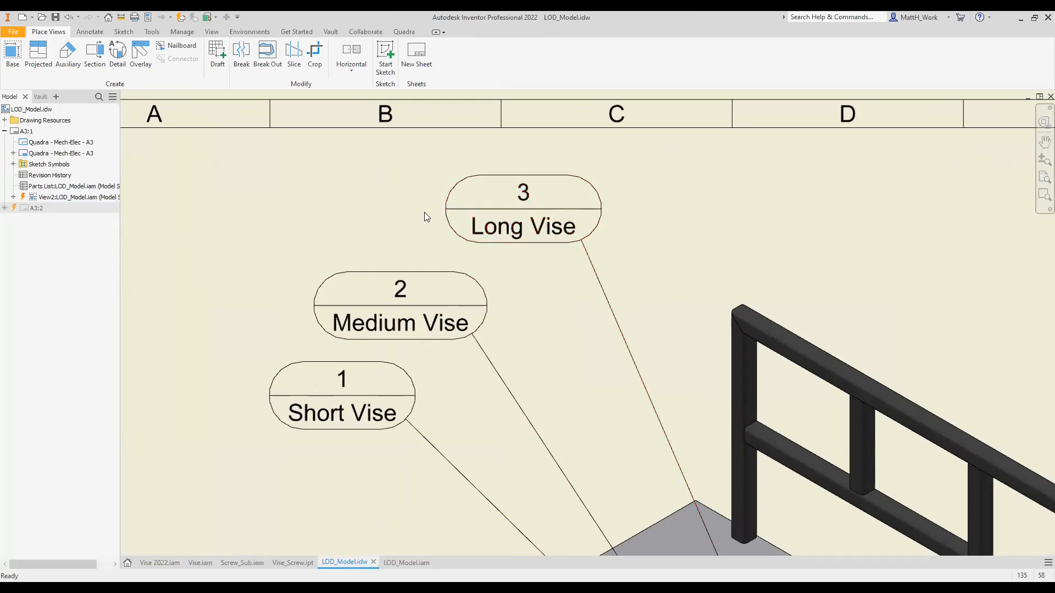
pyautogui.scroll(-2, 424, 212)
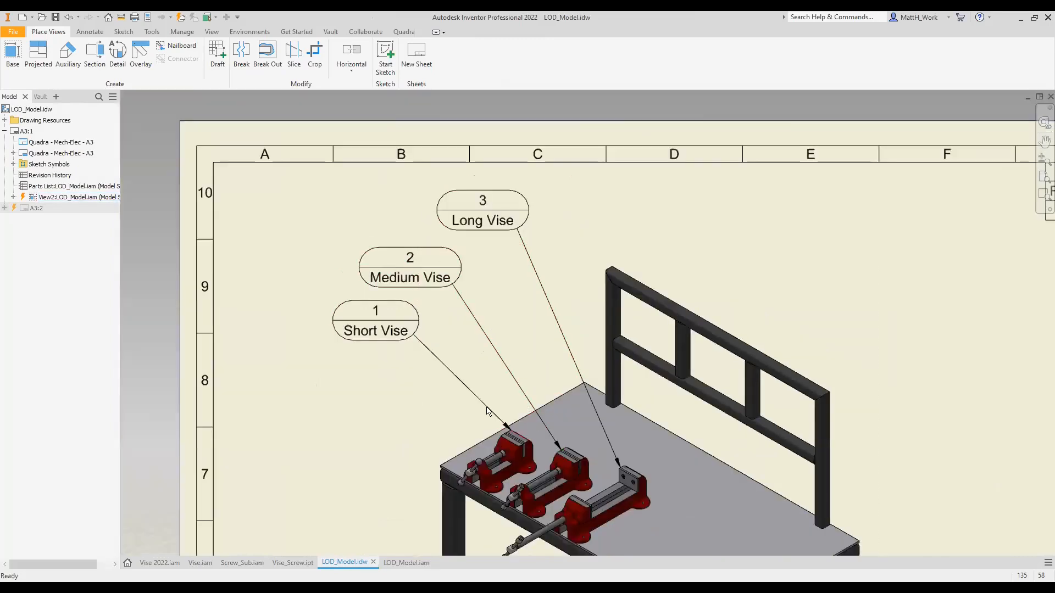